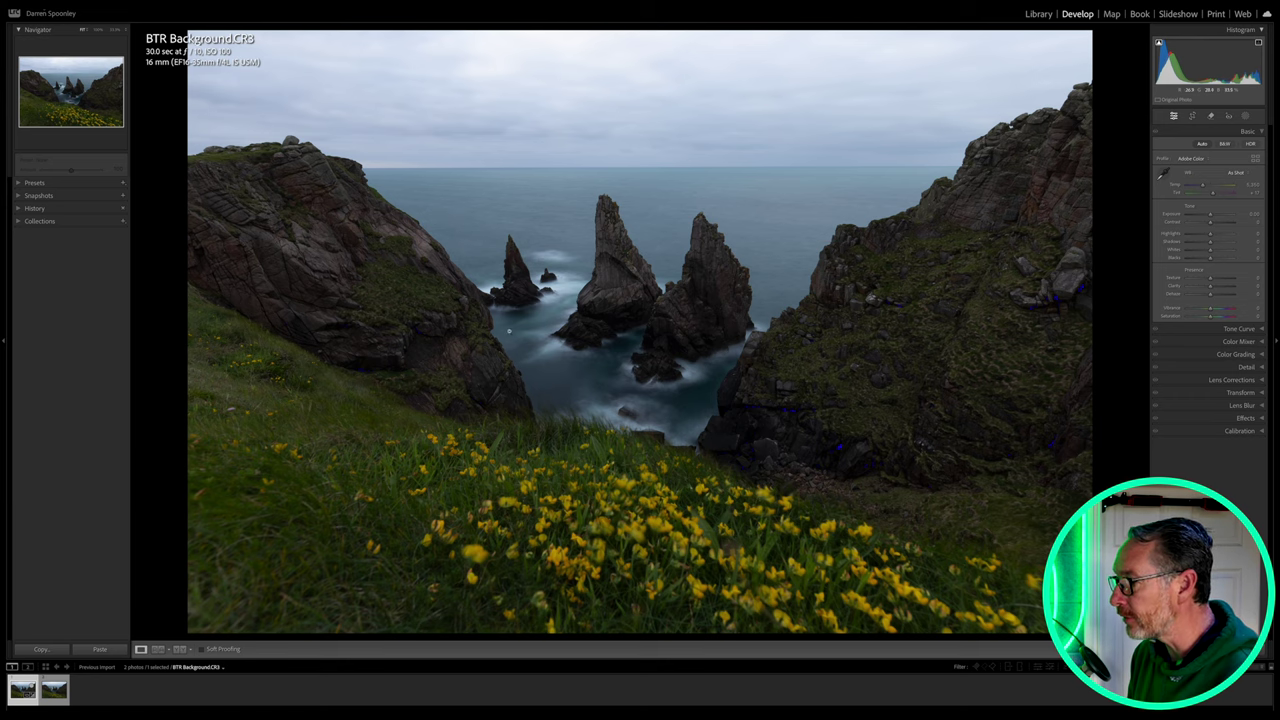
Zoom in on the sea stacks in BTR Background.CR3 to inspect detail
{"action": "left_click", "coordinate": [748, 324]}
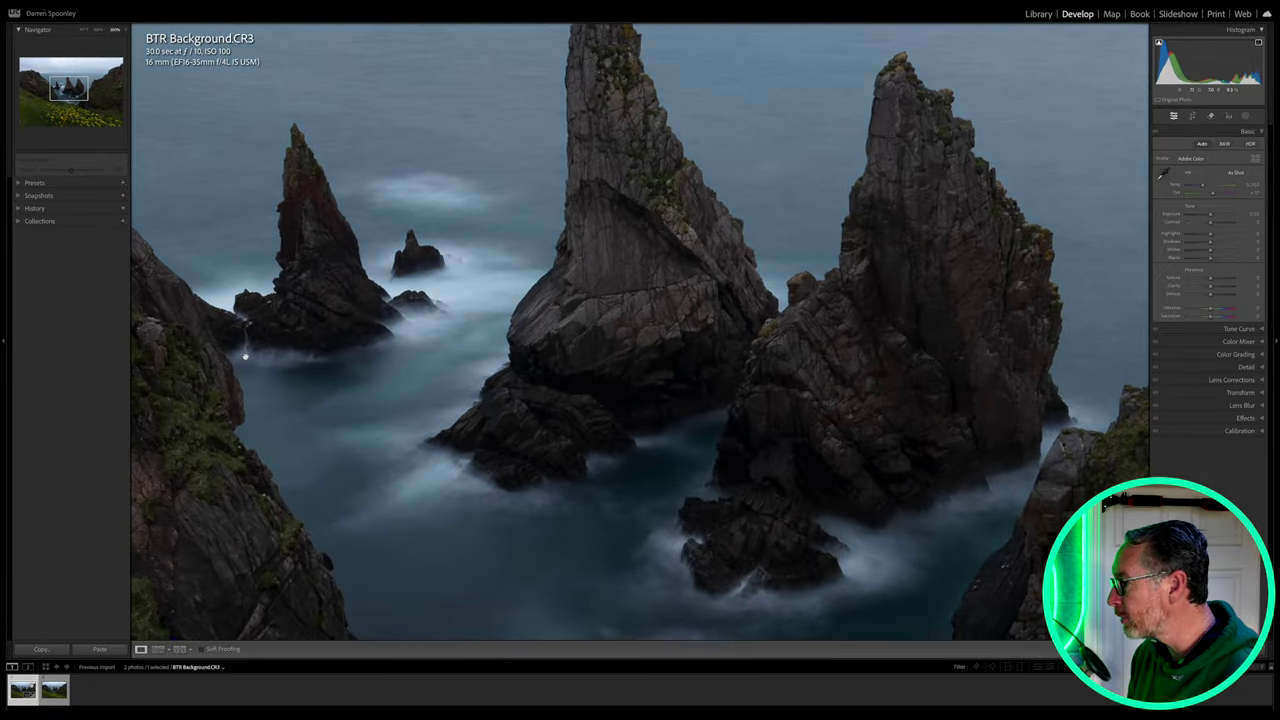
{"action": "scroll", "coordinate": [780, 368], "scroll_direction": "right", "scroll_amount": 2}
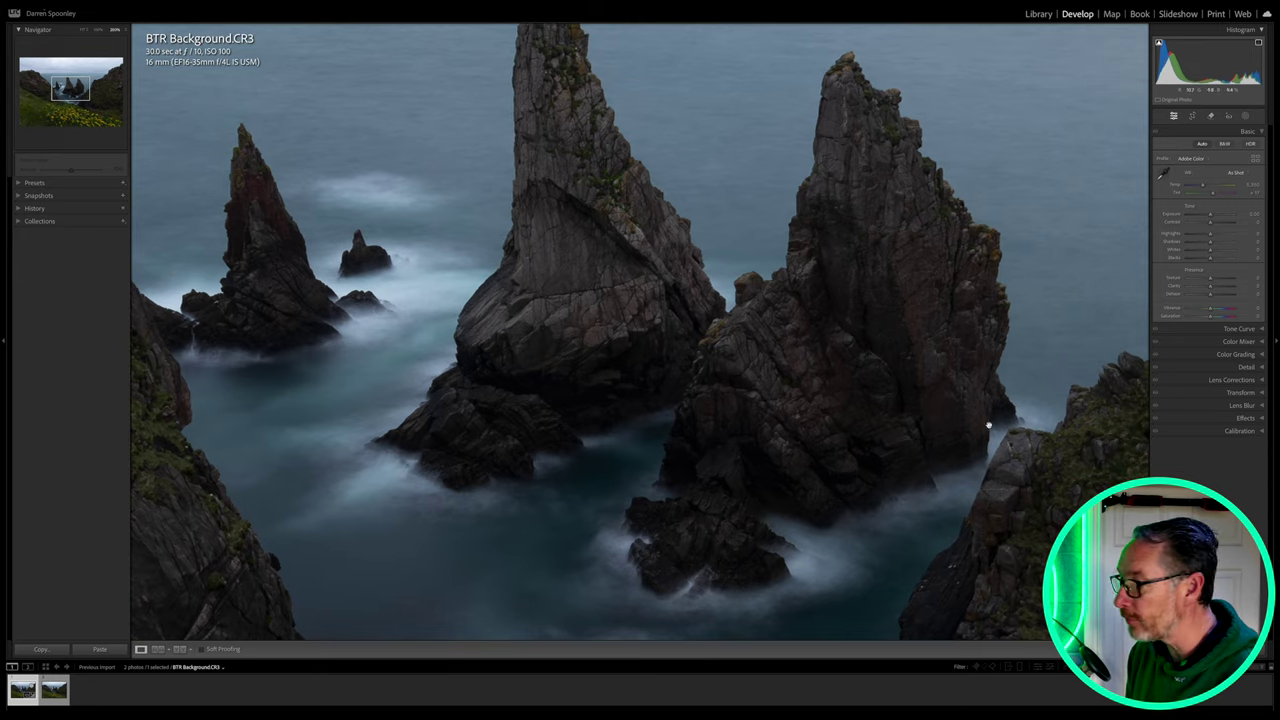
{"action": "scroll", "coordinate": [906, 378], "scroll_direction": "down", "scroll_amount": 2}
{"action": "left_click", "coordinate": [906, 378]}
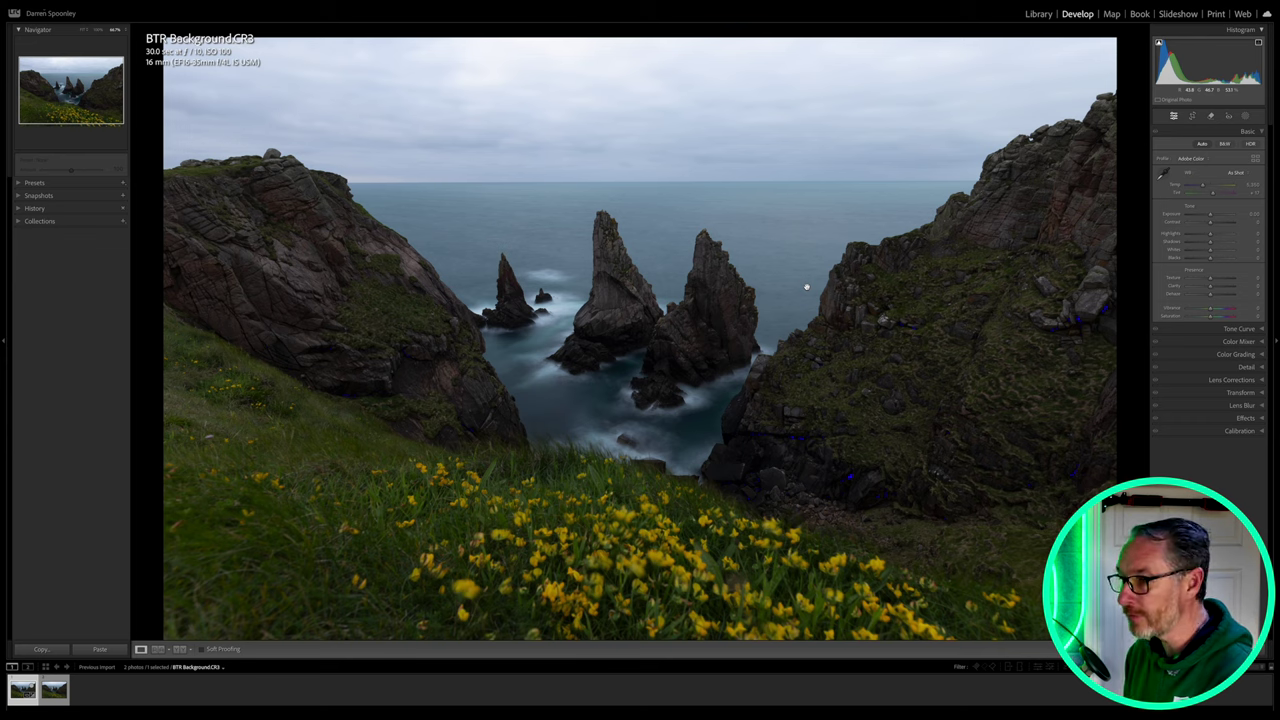
Compare the background and foreground shots, then select both with BTR Background.CR3 active
{"action": "key", "text": "Right"}
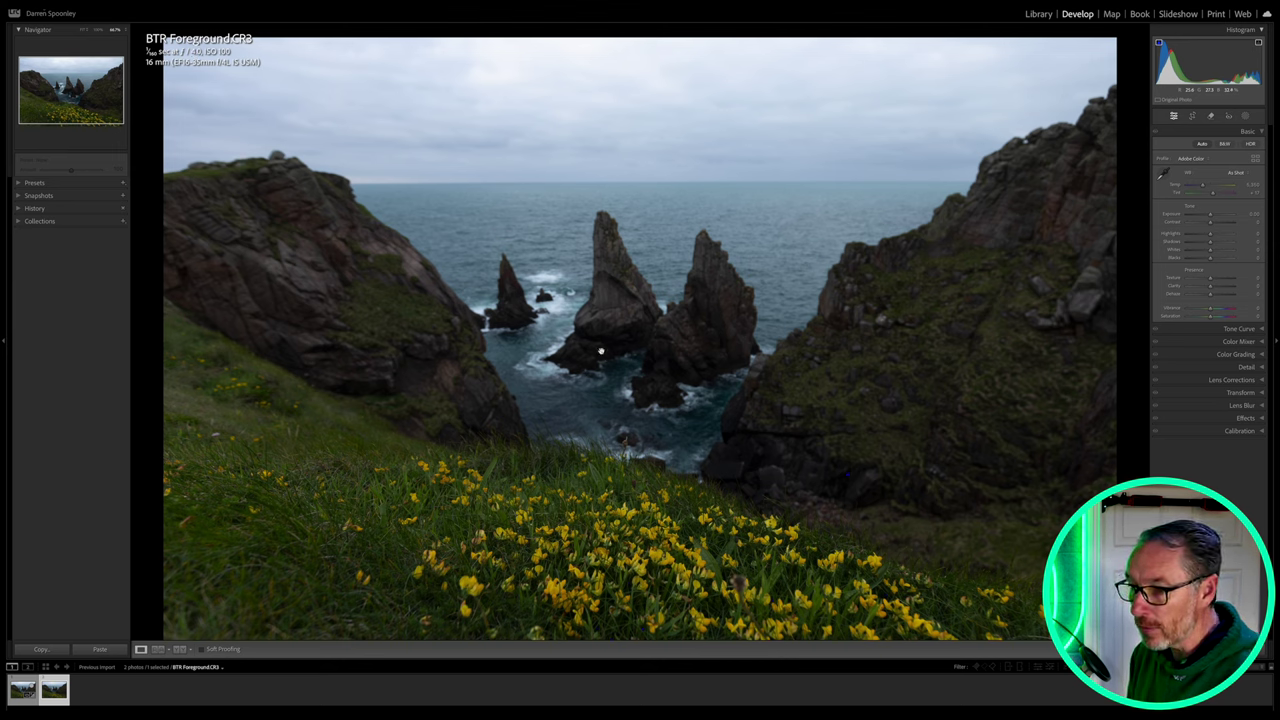
{"action": "left_click", "coordinate": [23, 688]}
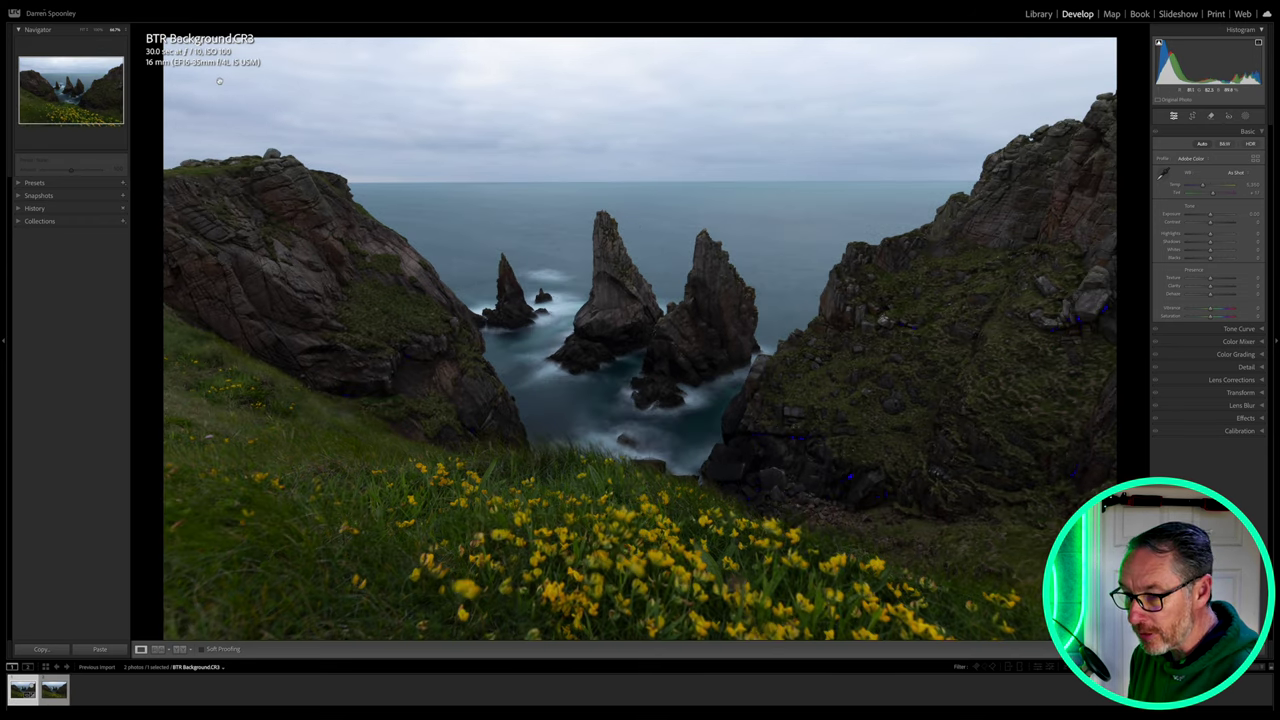
{"action": "left_click", "coordinate": [54, 689]}
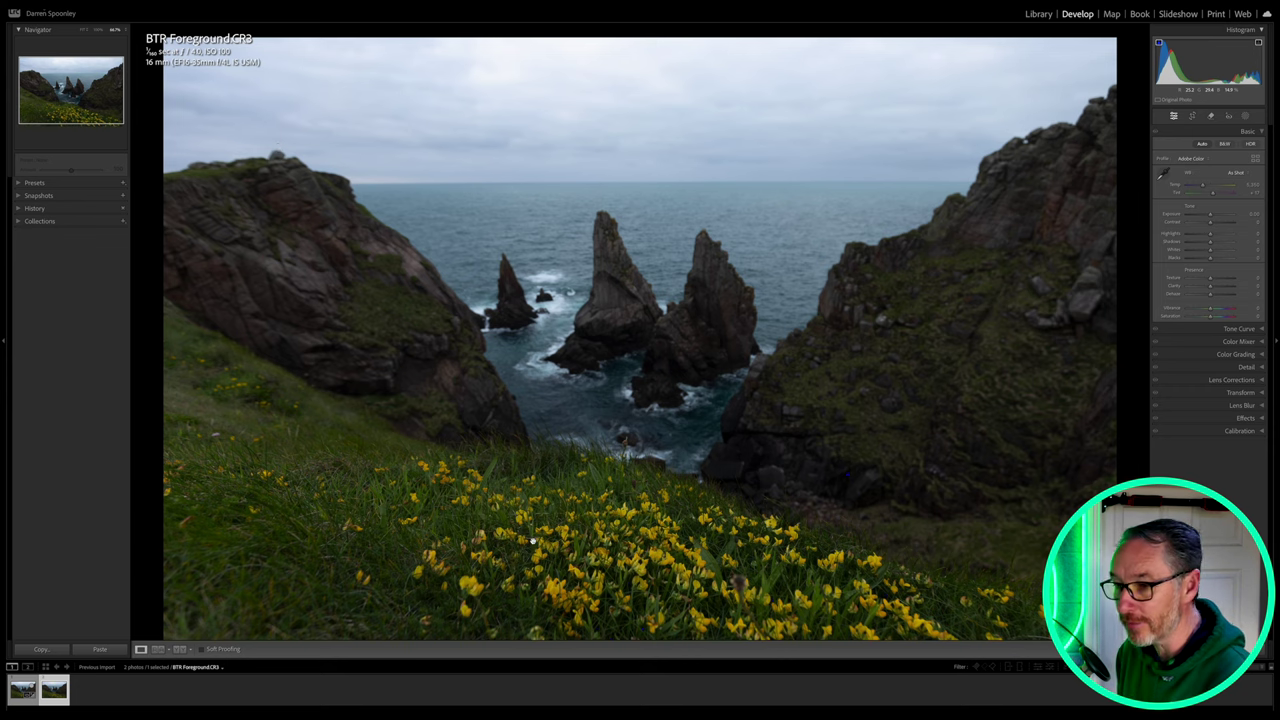
{"action": "key", "text": "Left"}
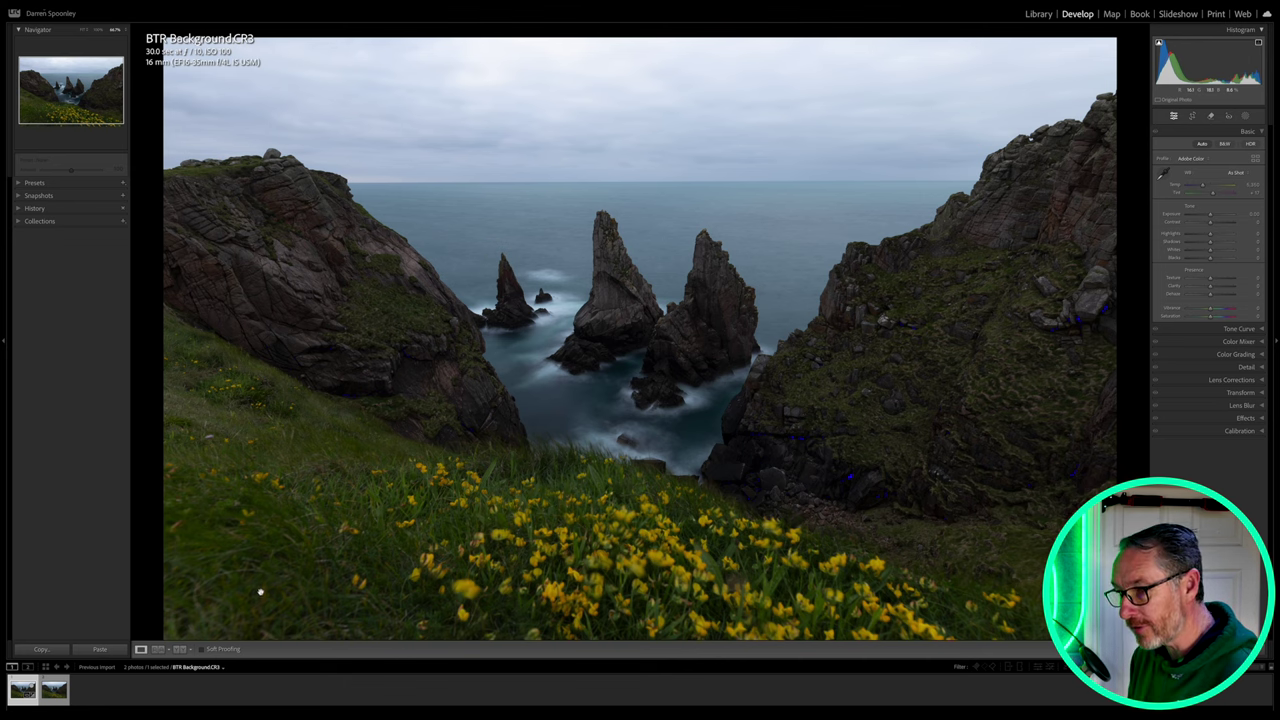
{"action": "left_click", "coordinate": [50, 698]}
{"action": "left_click", "coordinate": [53, 690], "text": "shift"}
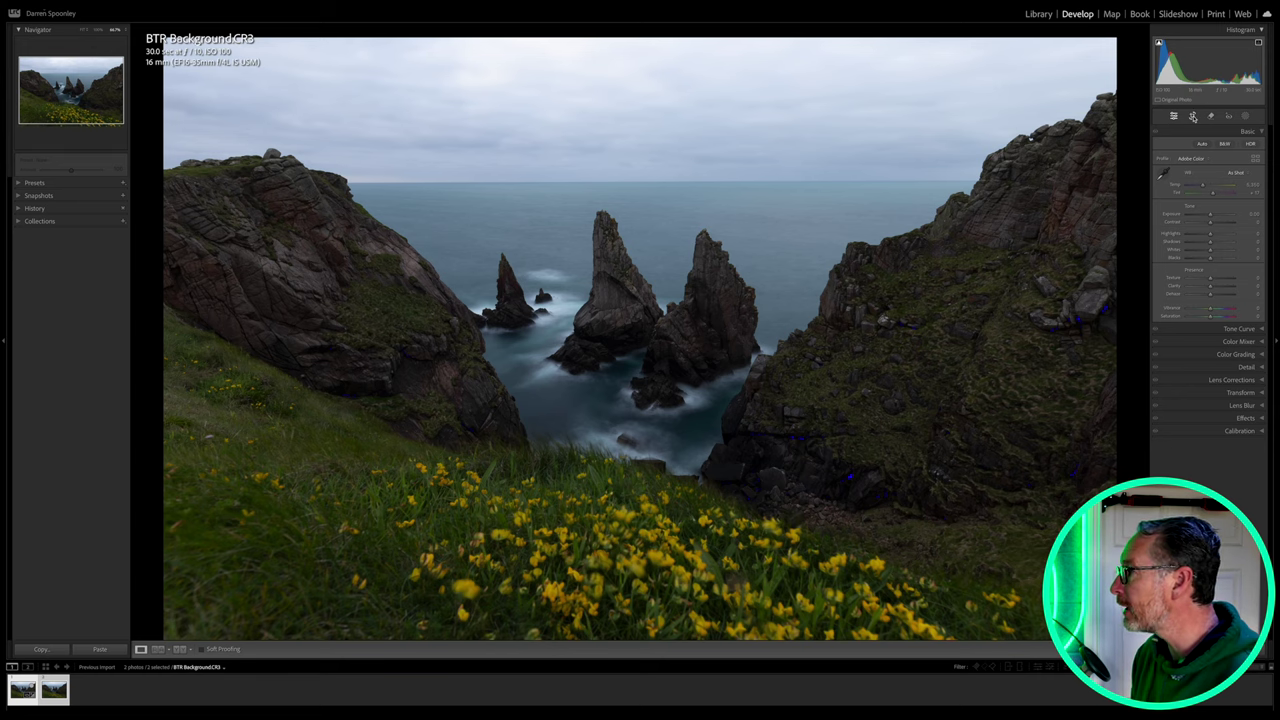
{"action": "left_click", "coordinate": [1192, 116]}
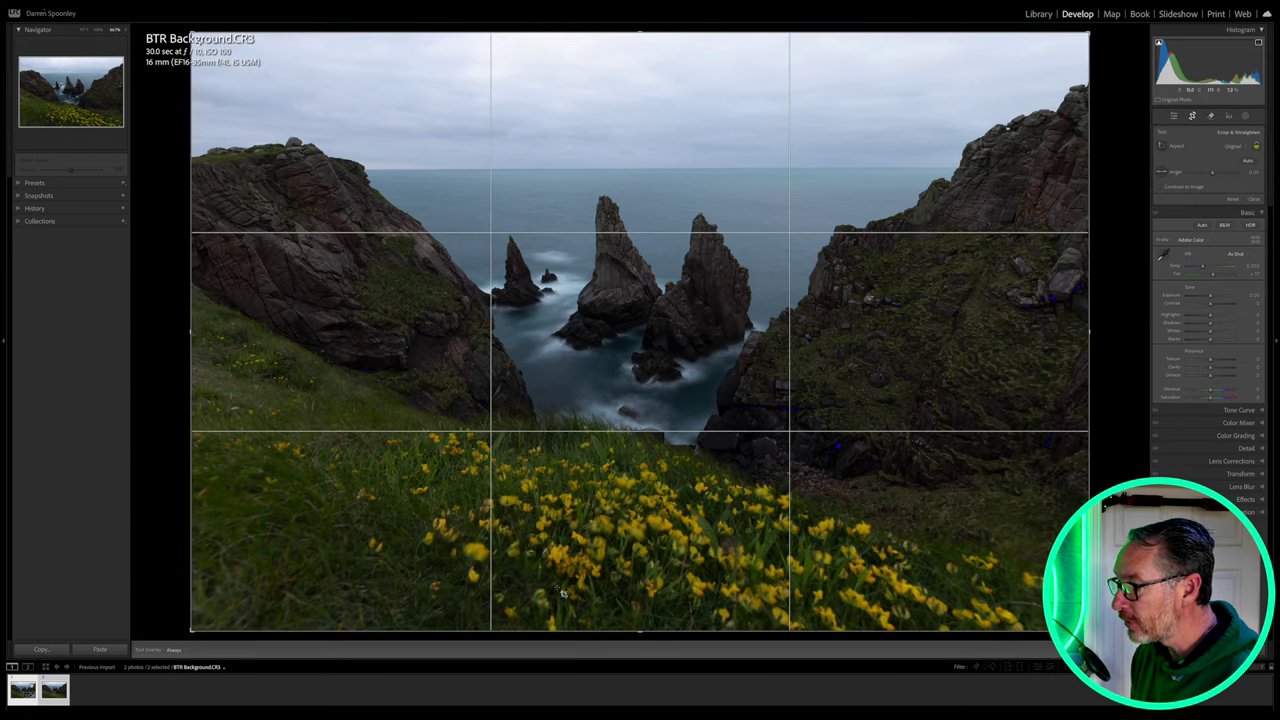
Rotate both photos slightly to level the horizon and commit the crop
{"action": "left_click_drag", "start_coordinate": [571, 630], "coordinate": [571, 637]}
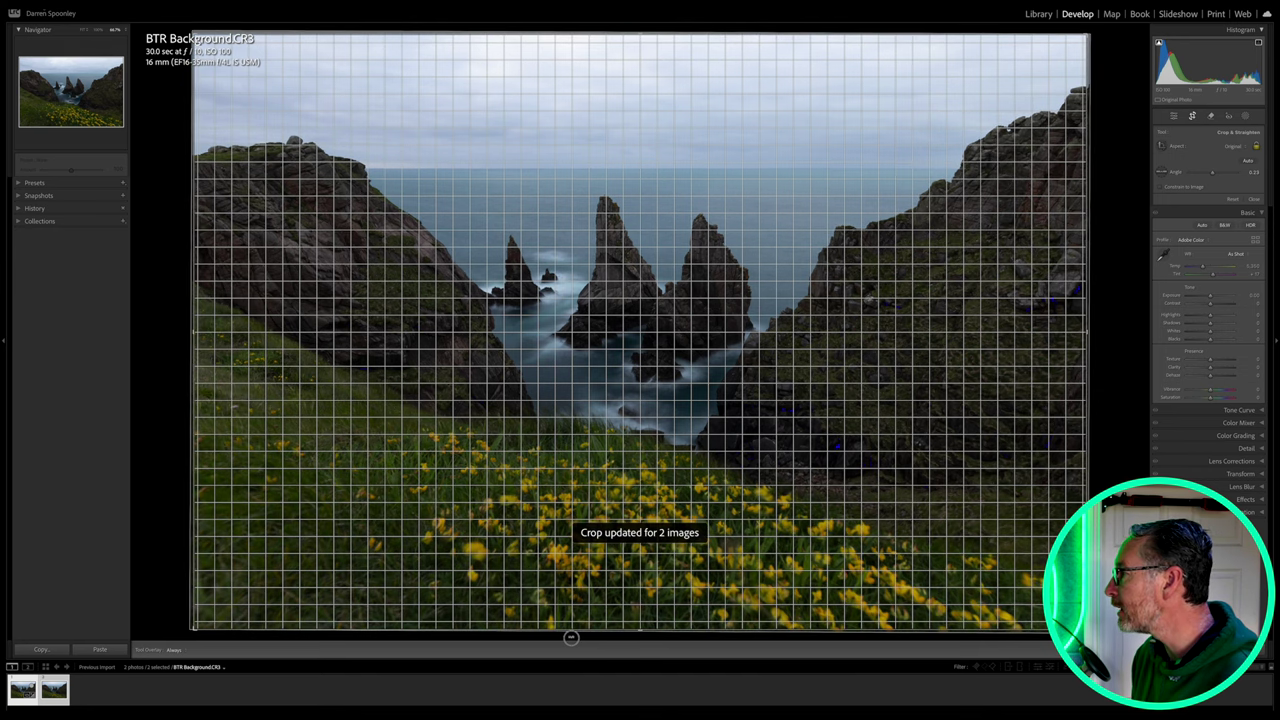
{"action": "left_click_drag", "start_coordinate": [571, 637], "coordinate": [571, 637]}
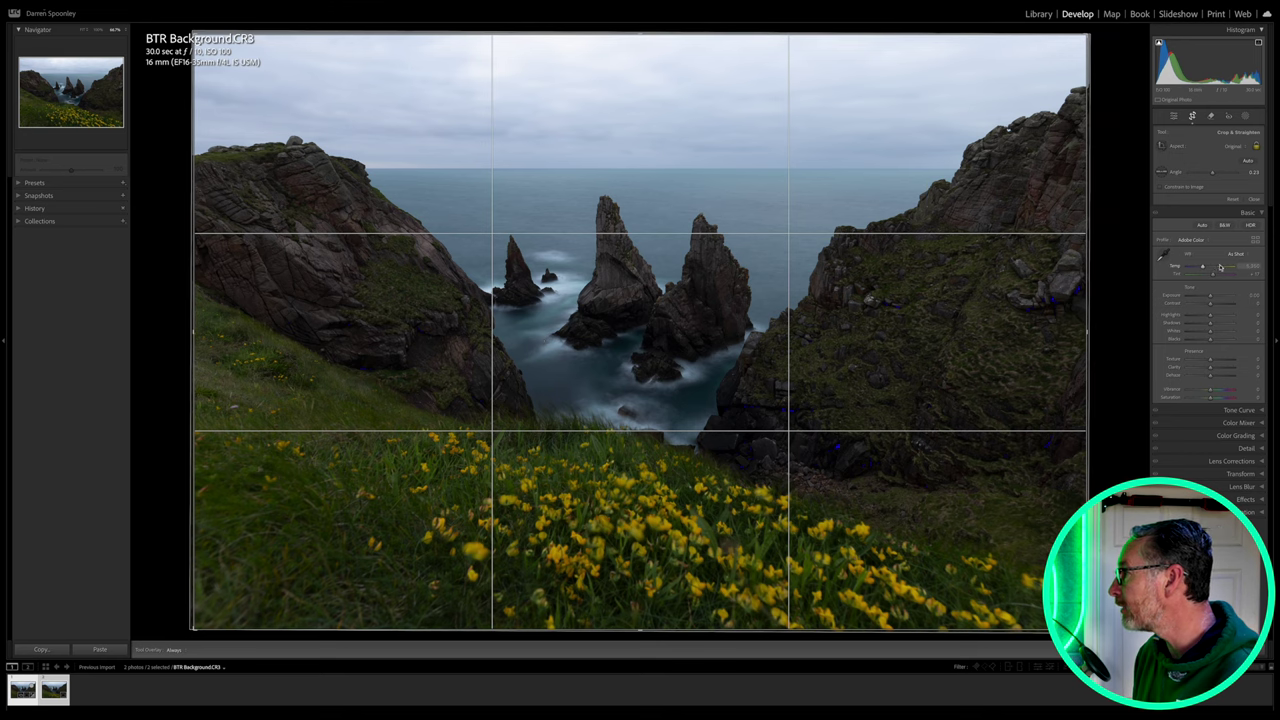
{"action": "key", "text": "Return"}
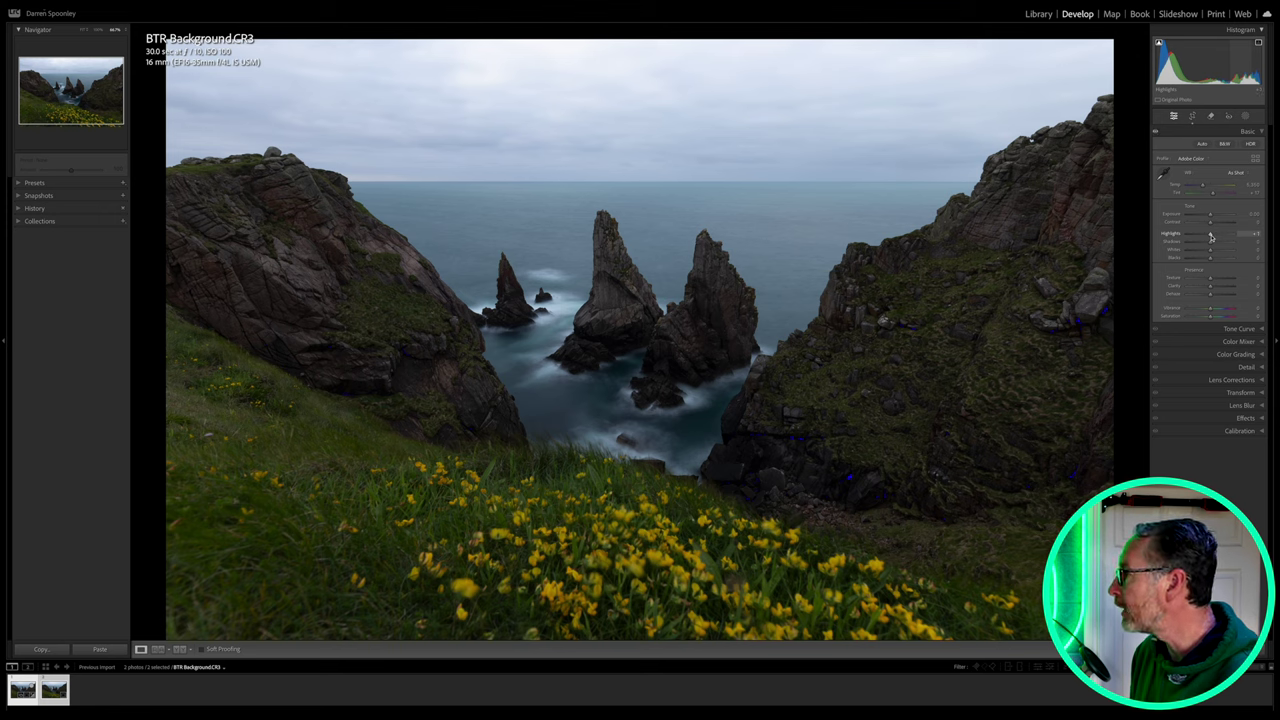
{"action": "left_click_drag", "start_coordinate": [1211, 237], "coordinate": [1210, 242]}
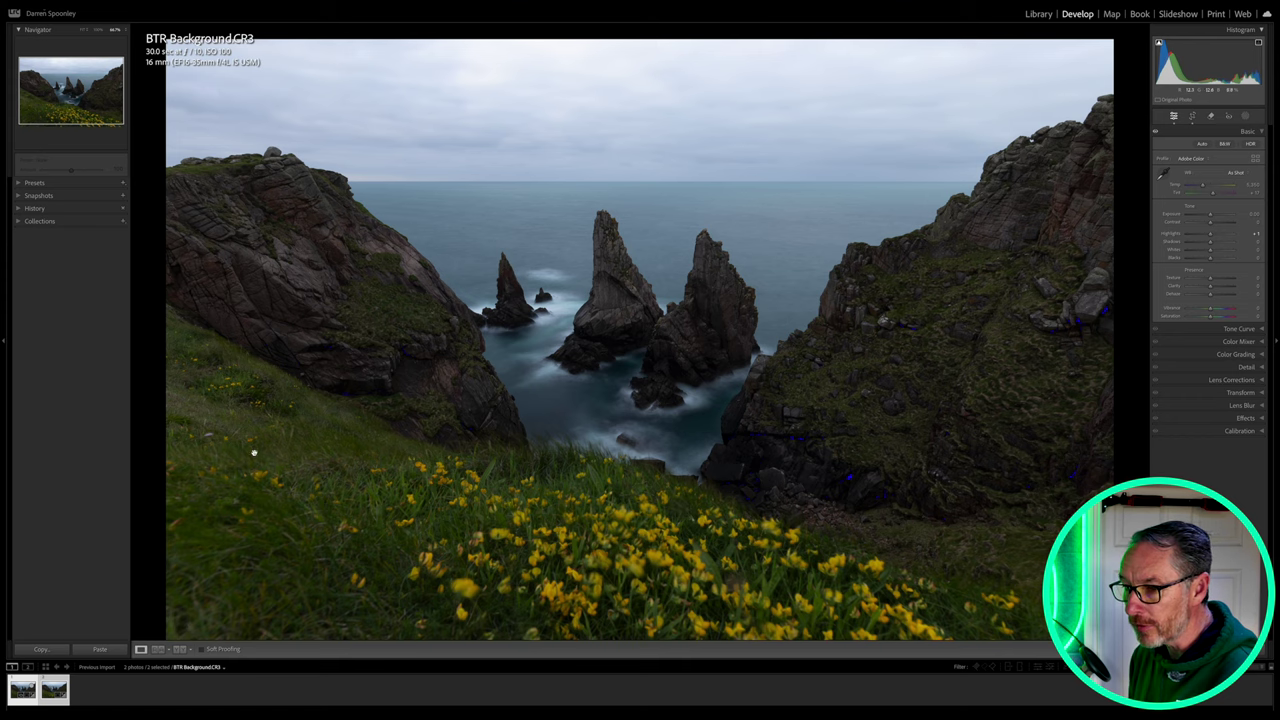
Raise Highlights to +47 on both photos, checking the result against the foreground shot
{"action": "key", "text": "Right"}
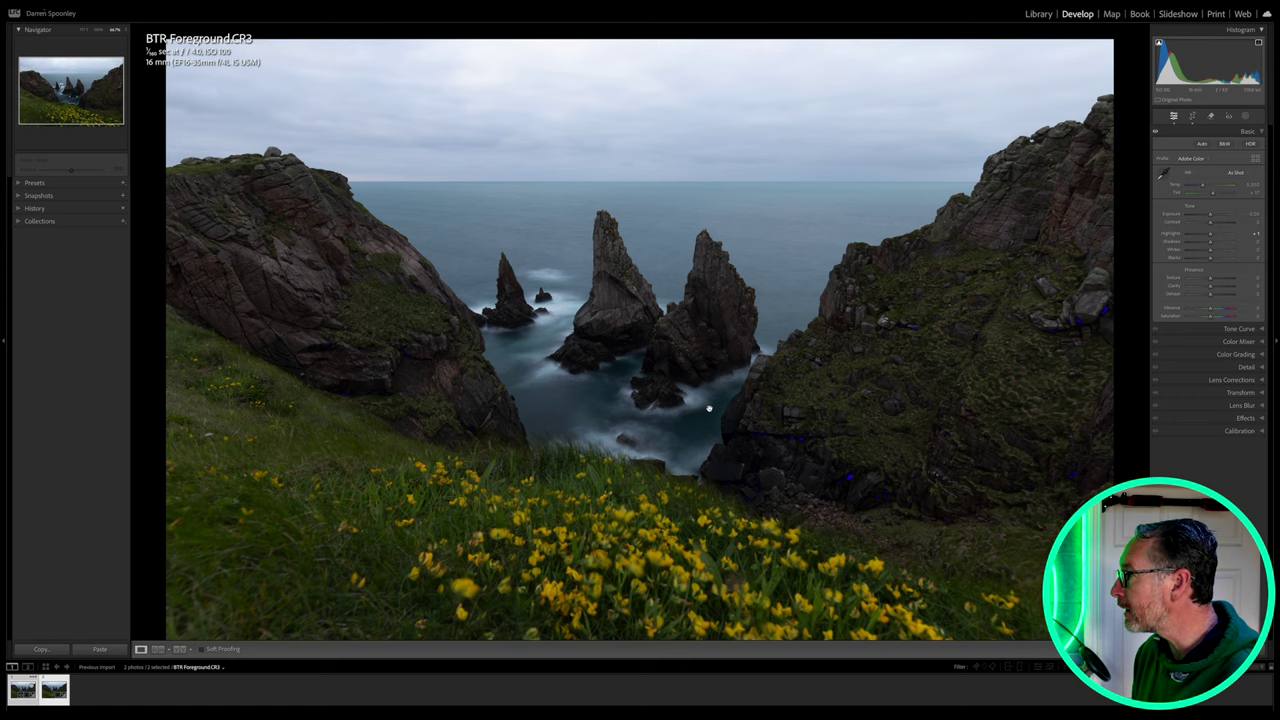
{"action": "key", "text": "comma"}
{"action": "key", "text": "comma"}
{"action": "key", "text": "period"}
{"action": "key", "text": "period"}
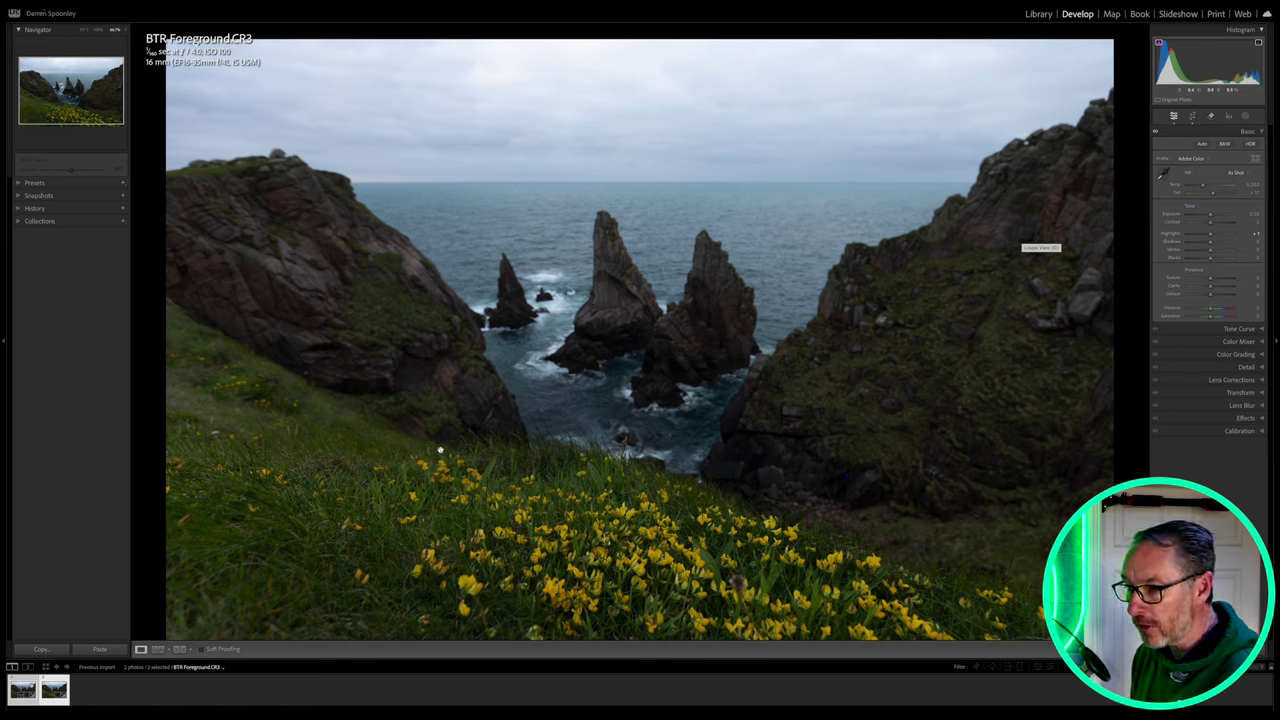
{"action": "left_click", "coordinate": [54, 689]}
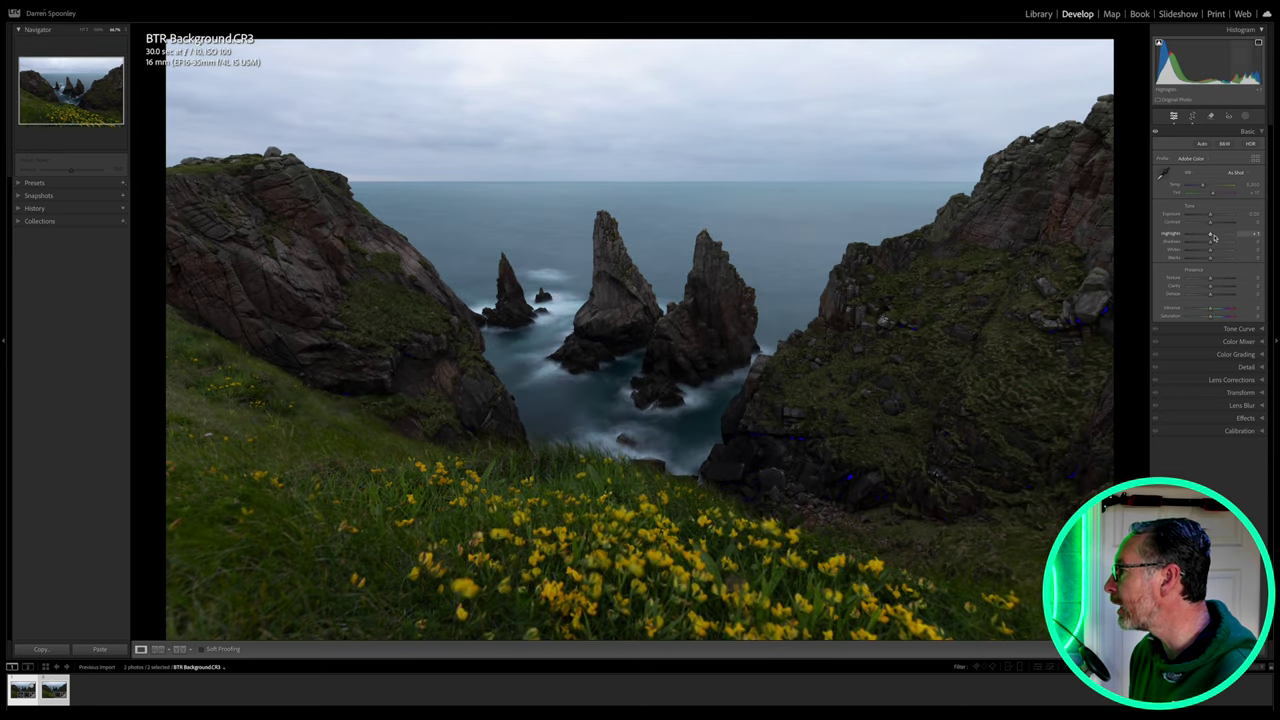
{"action": "left_click_drag", "start_coordinate": [1210, 235], "coordinate": [1221, 233]}
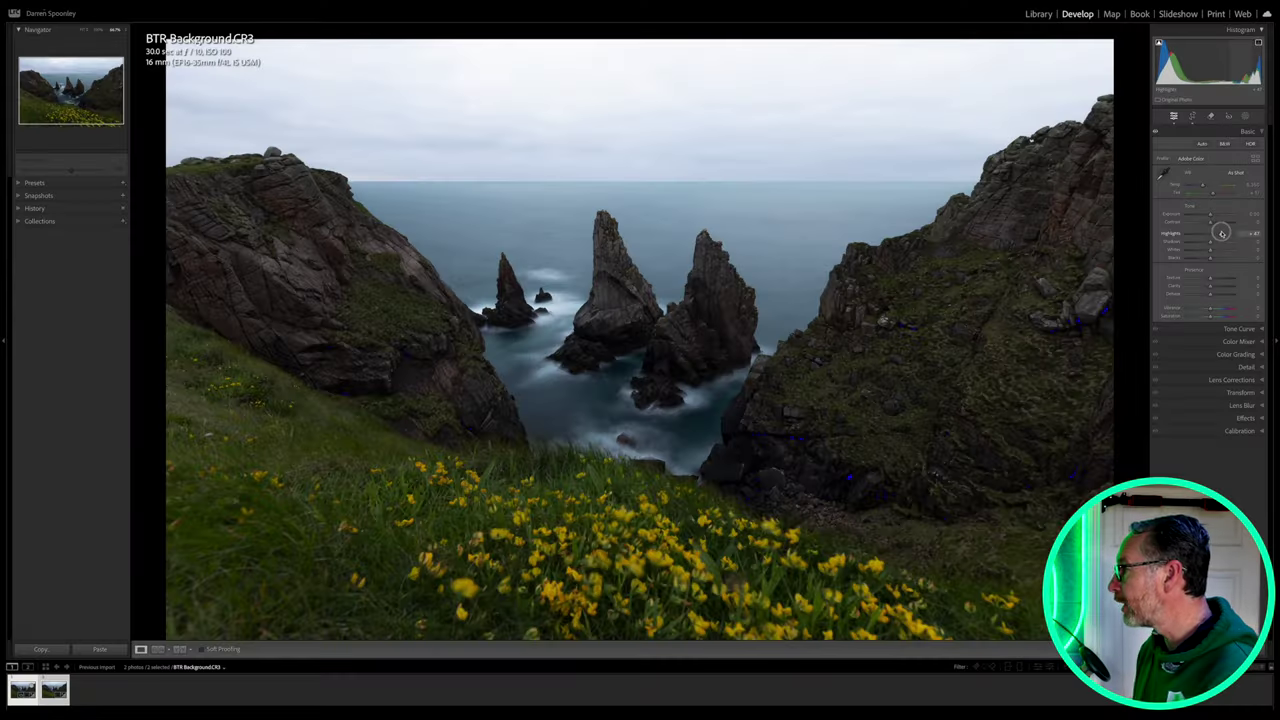
Lift Shadows strongly and deepen Blacks, easing them back to limit clipping
{"action": "left_click_drag", "start_coordinate": [1221, 233], "coordinate": [1221, 234]}
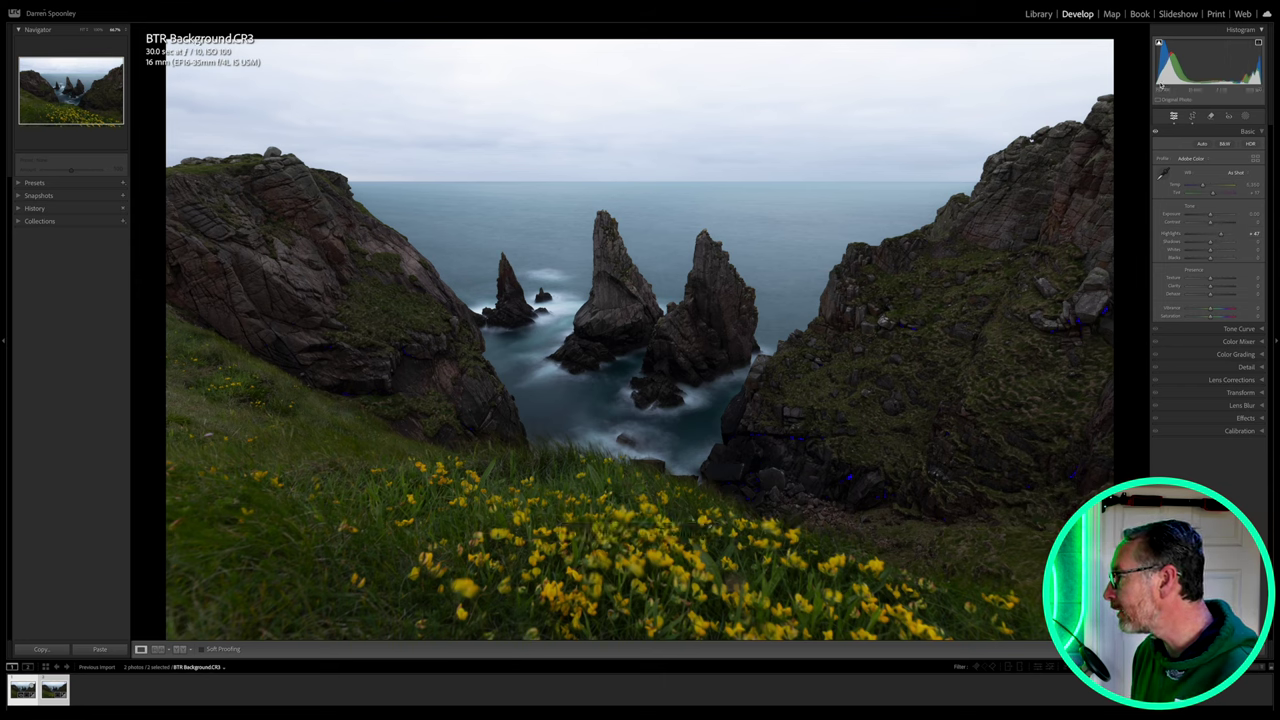
{"action": "left_click_drag", "start_coordinate": [1211, 244], "coordinate": [1240, 244]}
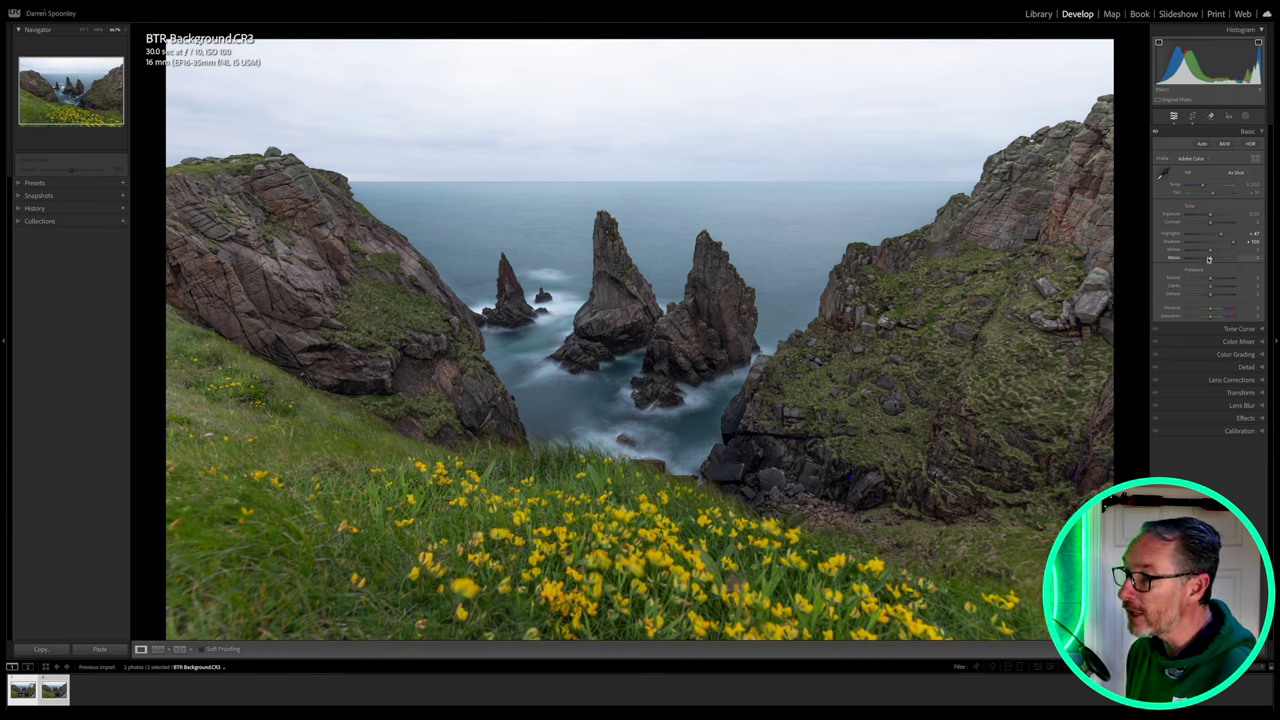
{"action": "left_click_drag", "start_coordinate": [1210, 260], "coordinate": [1222, 250]}
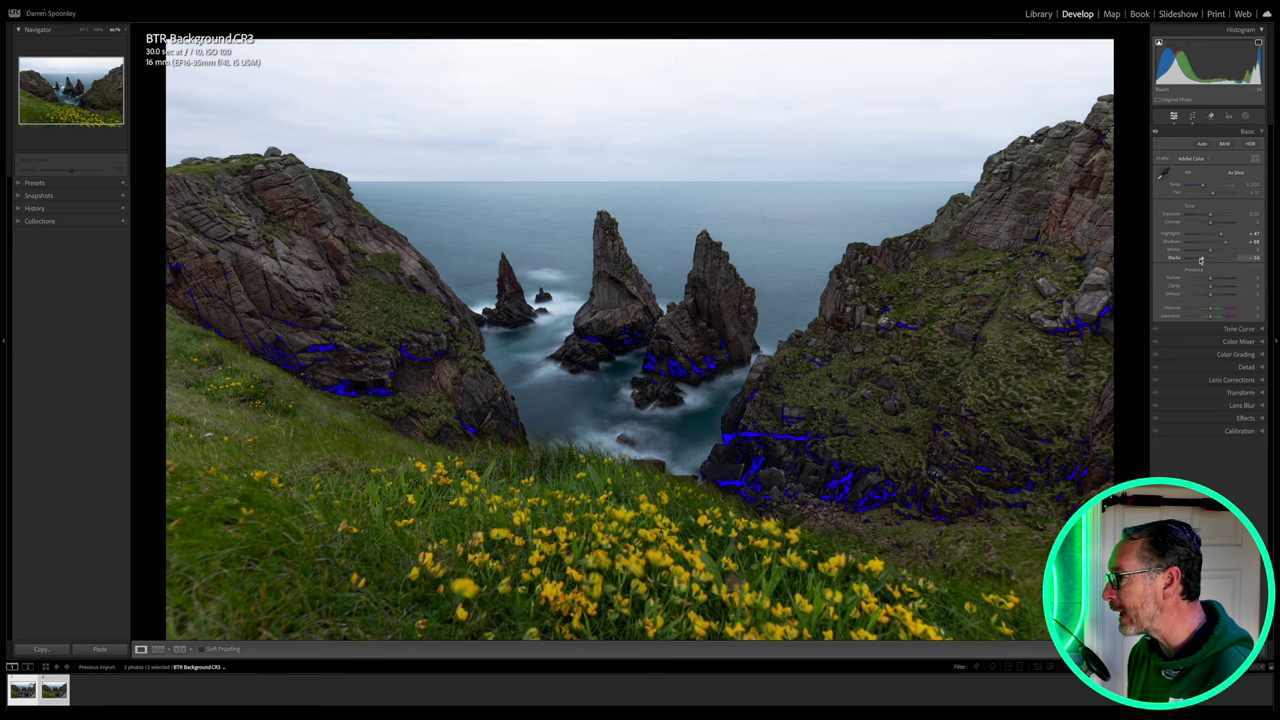
{"action": "left_click_drag", "start_coordinate": [1202, 260], "coordinate": [1210, 250]}
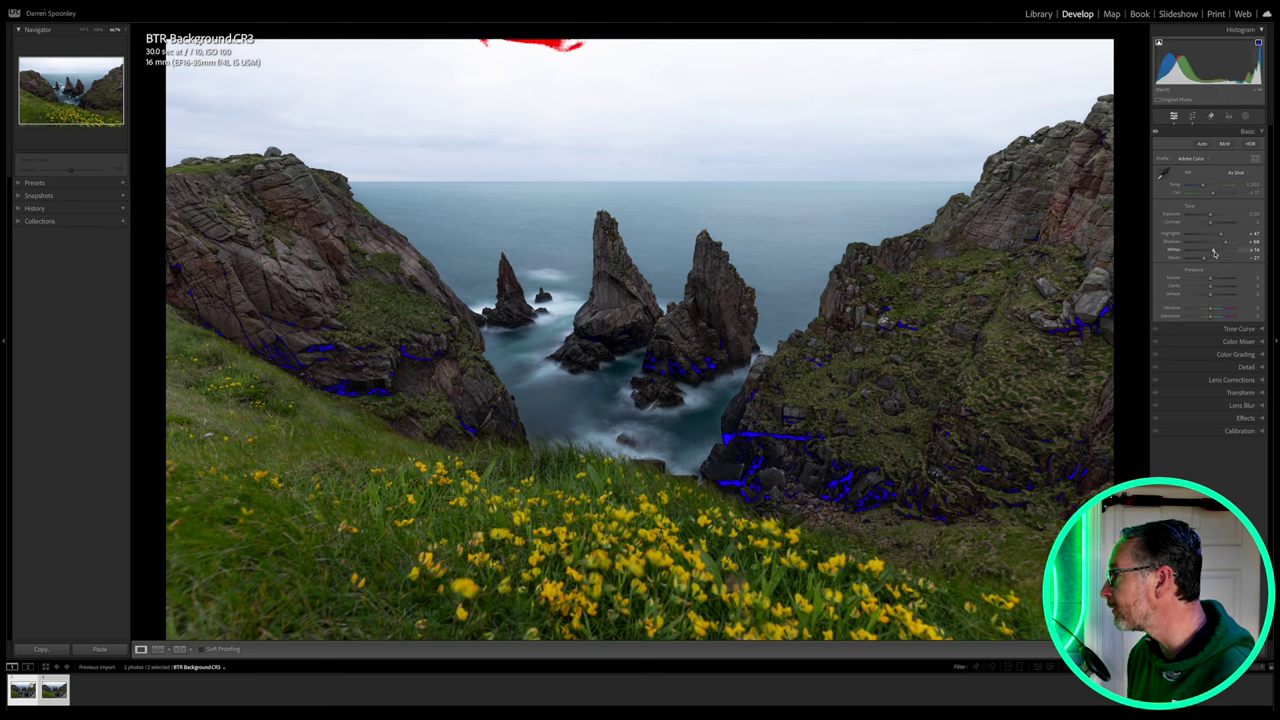
Pull Whites back to stop sky clipping and set Exposure to +0.30
{"action": "left_click_drag", "start_coordinate": [1213, 251], "coordinate": [1210, 251]}
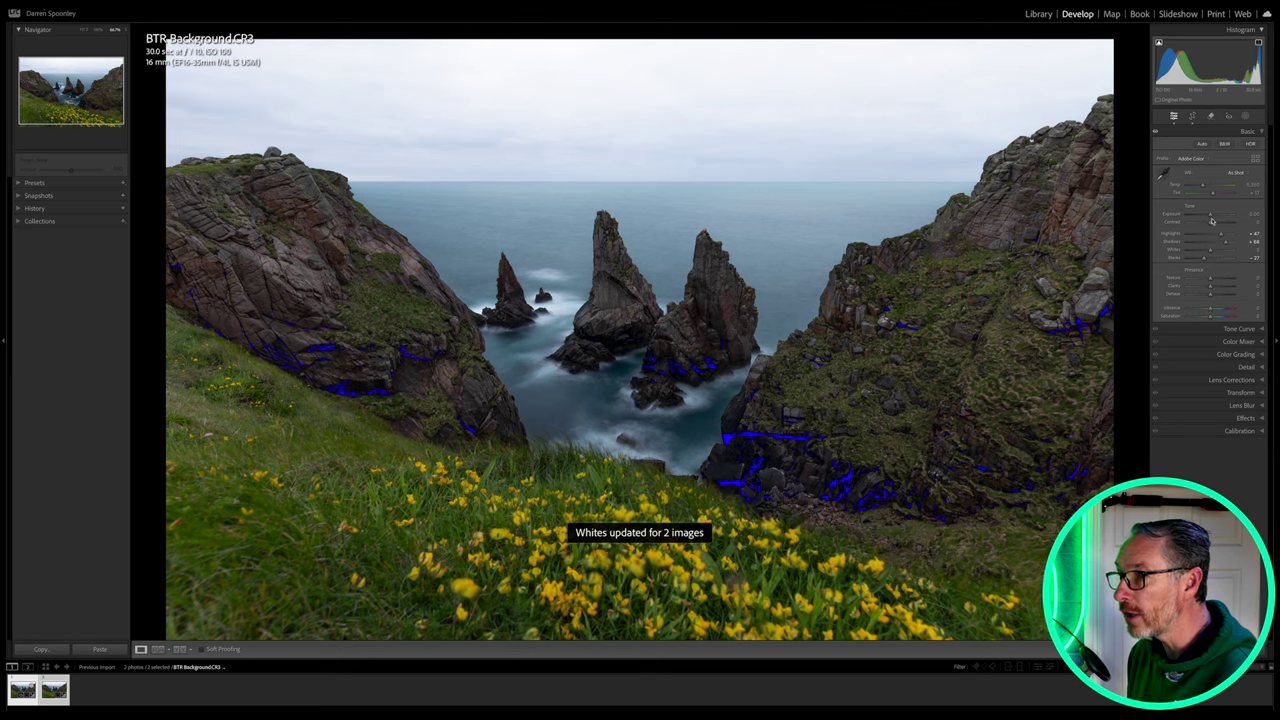
{"action": "left_click_drag", "start_coordinate": [1210, 216], "coordinate": [1212, 216]}
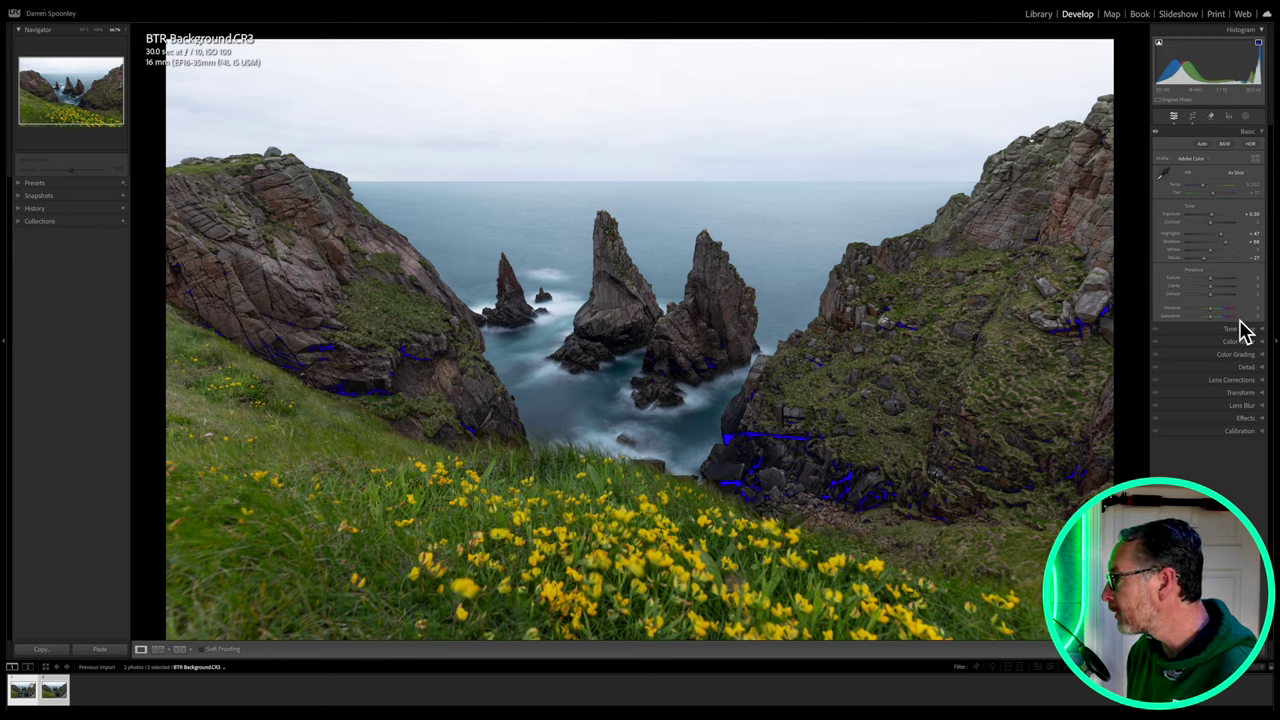
{"action": "left_click", "coordinate": [1209, 310]}
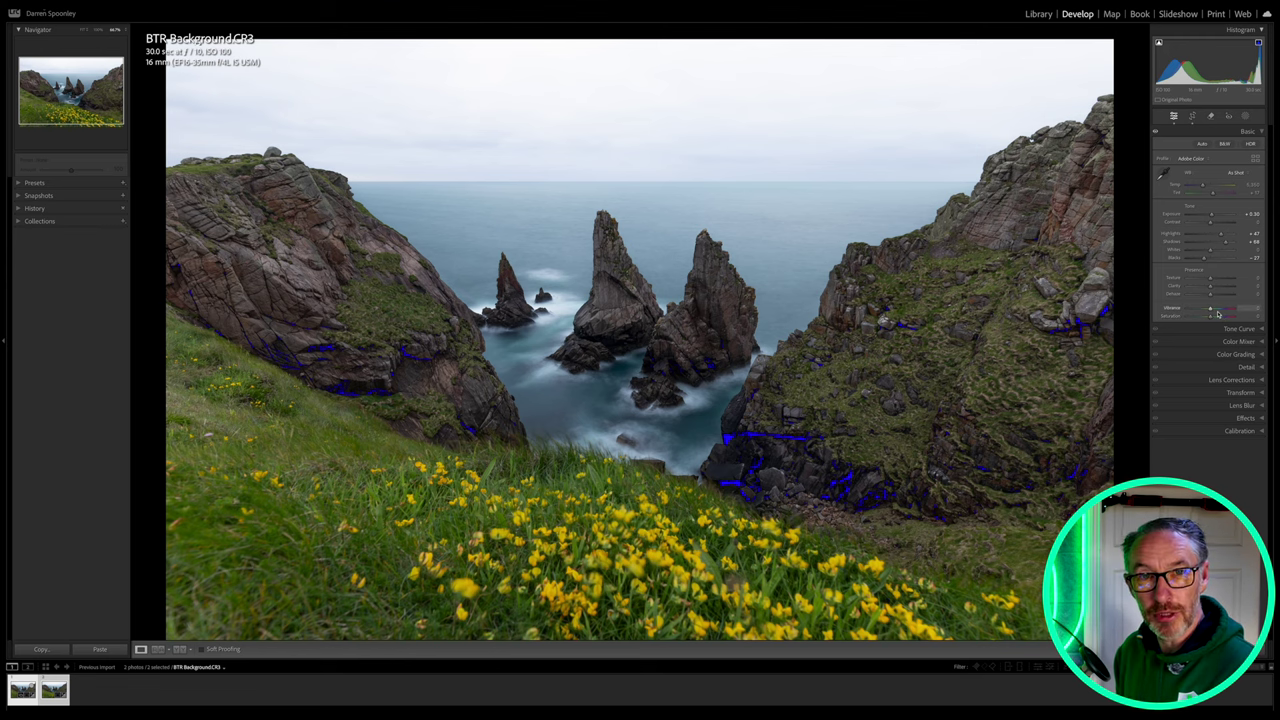
{"action": "left_click", "coordinate": [1211, 311]}
Boost Vibrance to +43 and Dehaze to +34 on both photos
{"action": "left_click_drag", "start_coordinate": [1211, 311], "coordinate": [1220, 310]}
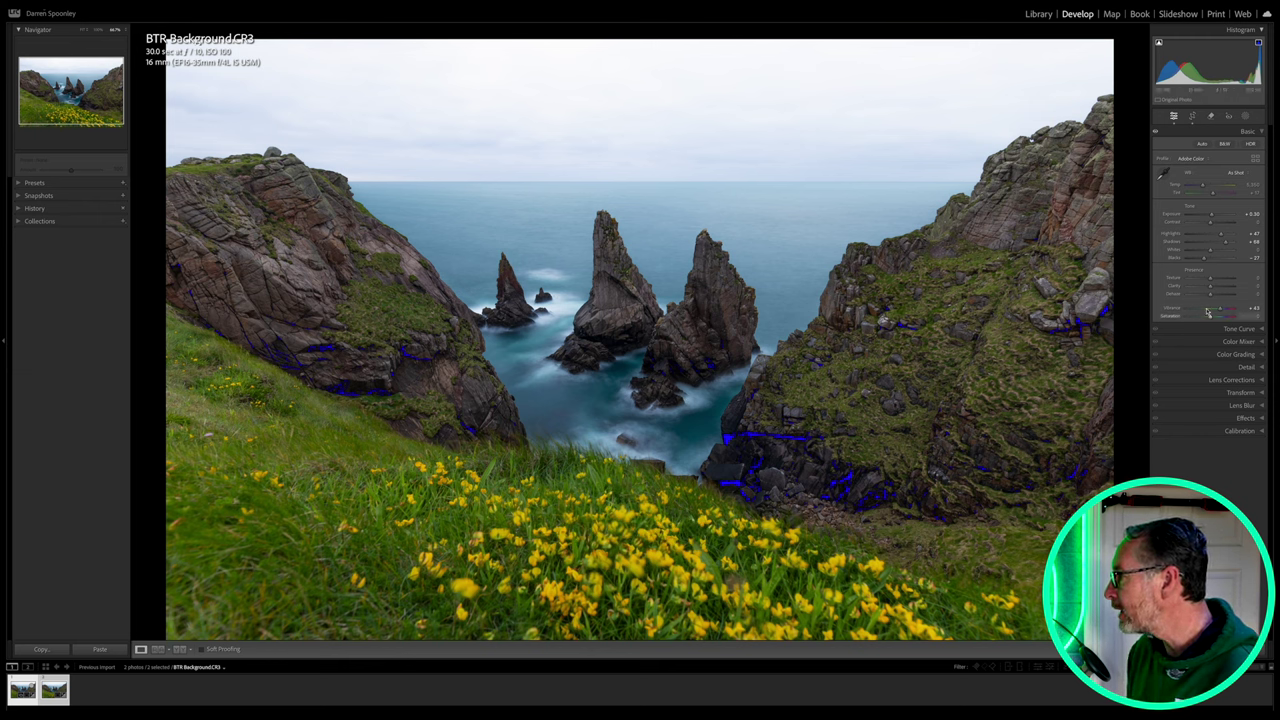
{"action": "left_click_drag", "start_coordinate": [1211, 296], "coordinate": [1216, 295]}
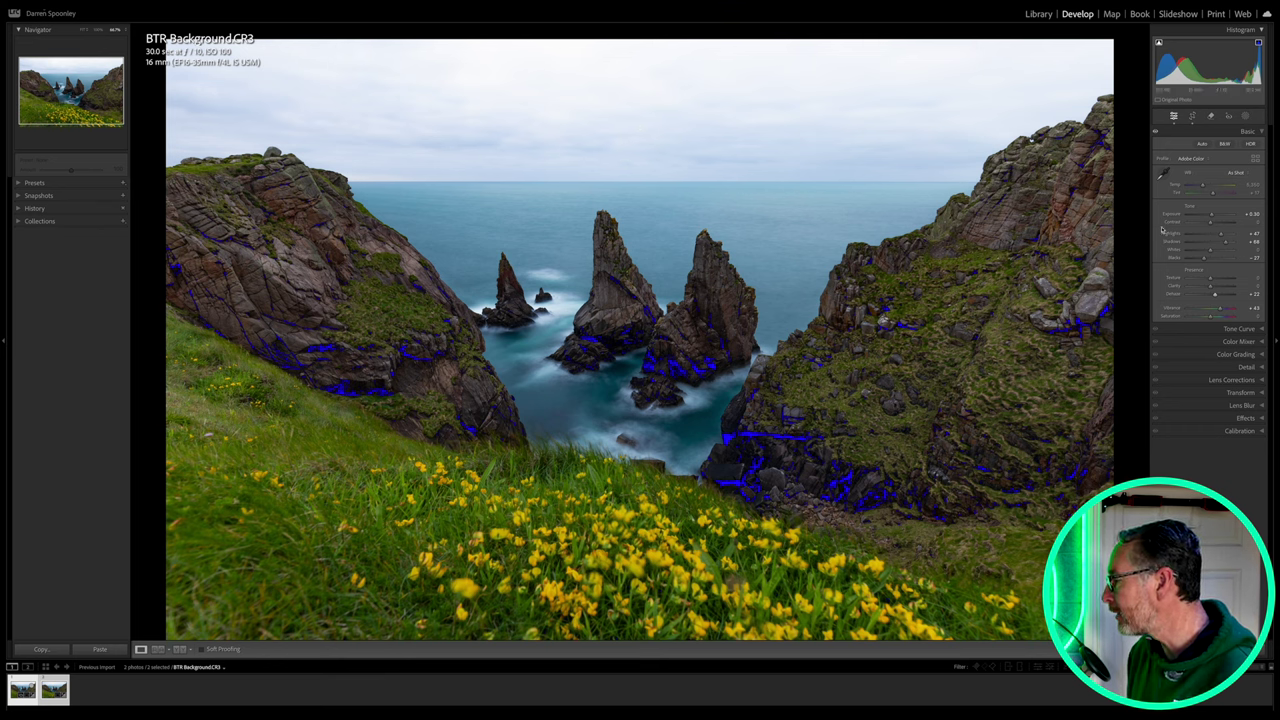
{"action": "left_click_drag", "start_coordinate": [1214, 296], "coordinate": [1218, 296]}
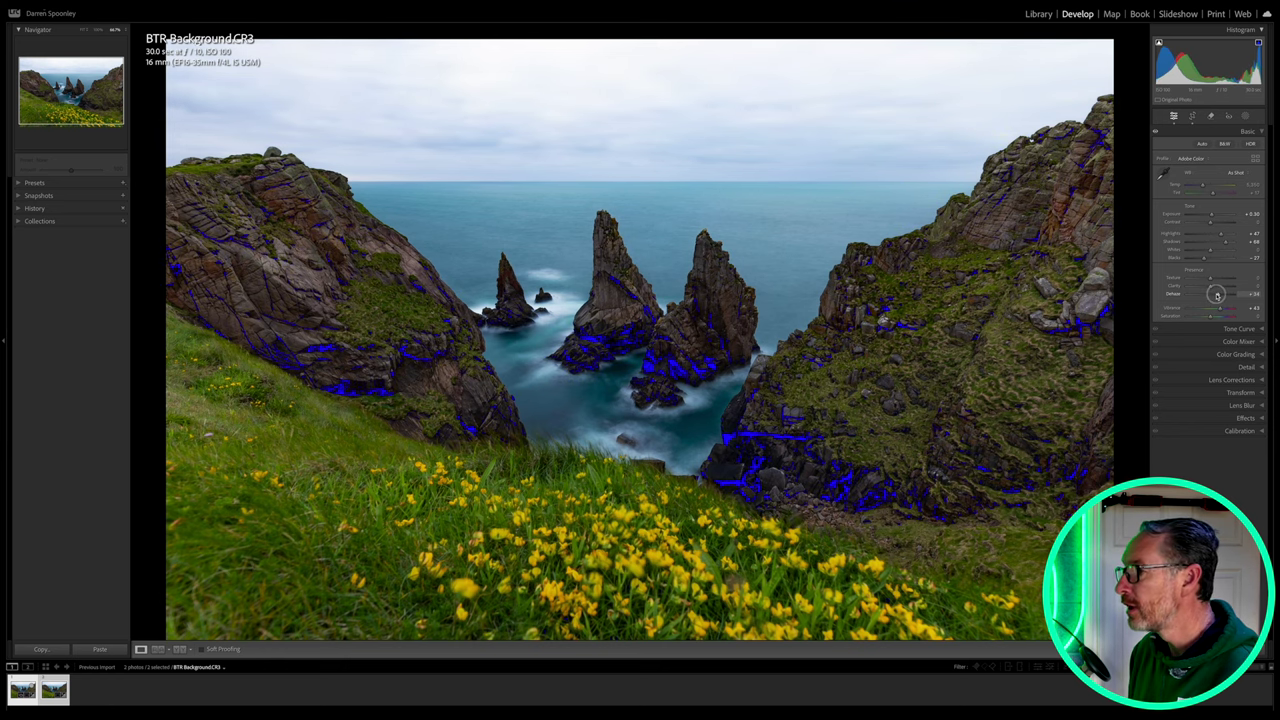
{"action": "left_click_drag", "start_coordinate": [1217, 295], "coordinate": [1217, 295]}
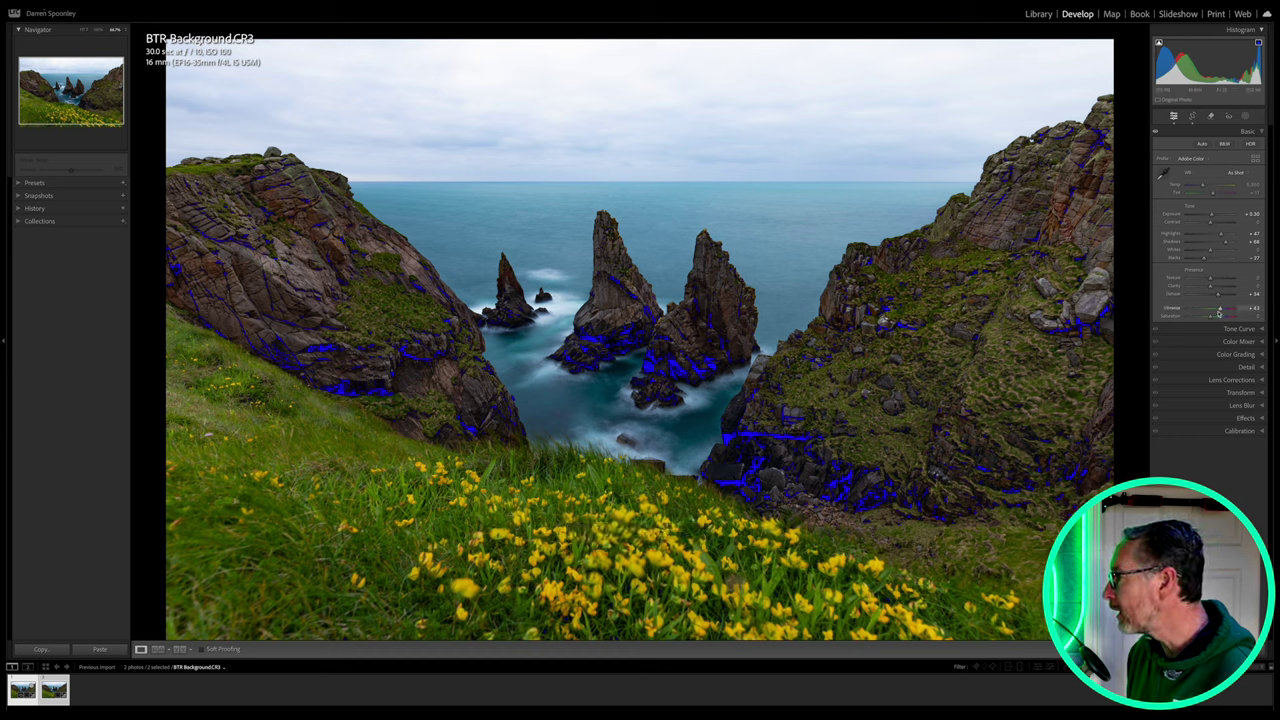
Set Blacks just below zero and Exposure to +0.36, undoing a trial Highlights change
{"action": "left_click_drag", "start_coordinate": [1203, 258], "coordinate": [1207, 258]}
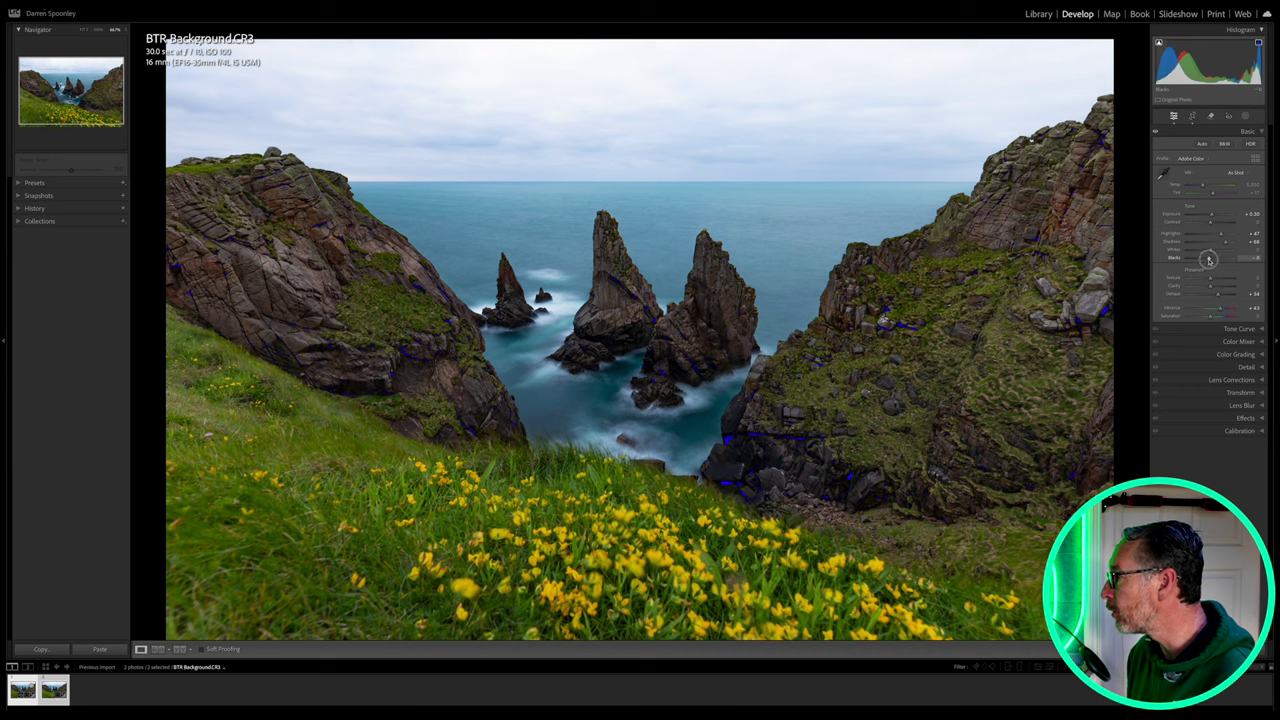
{"action": "left_click_drag", "start_coordinate": [1209, 259], "coordinate": [1206, 259]}
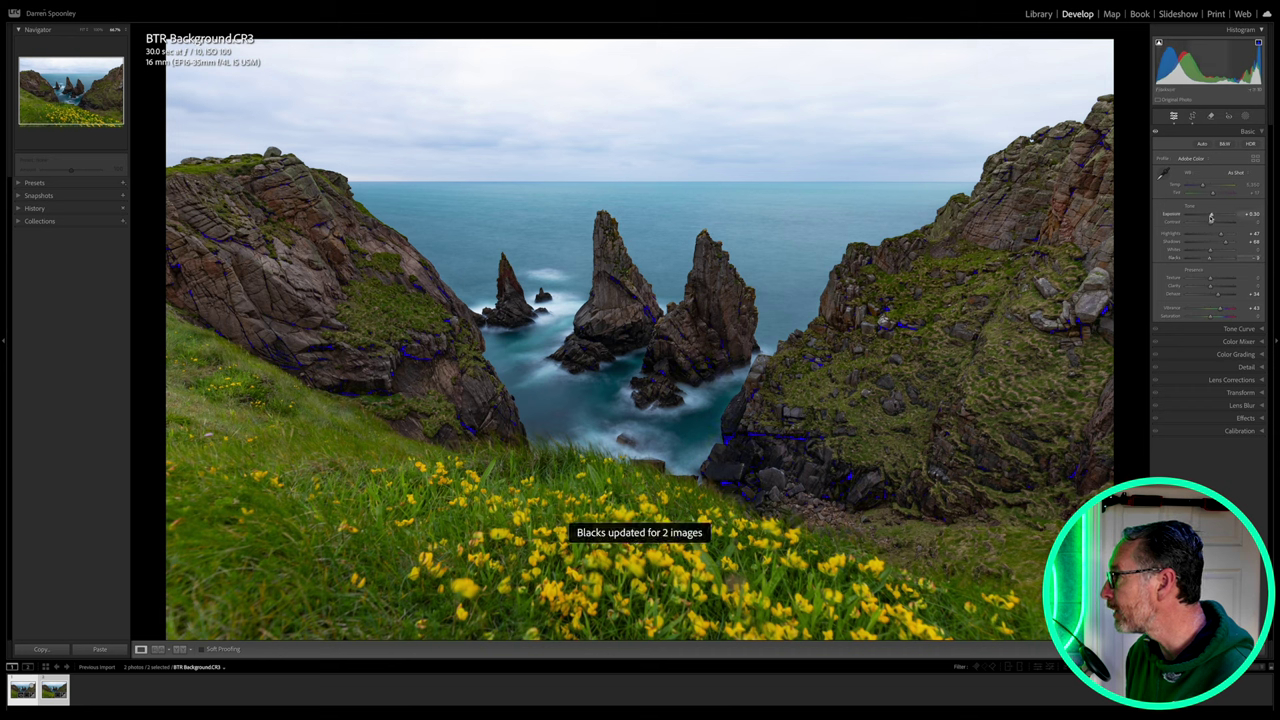
{"action": "left_click_drag", "start_coordinate": [1211, 216], "coordinate": [1178, 233]}
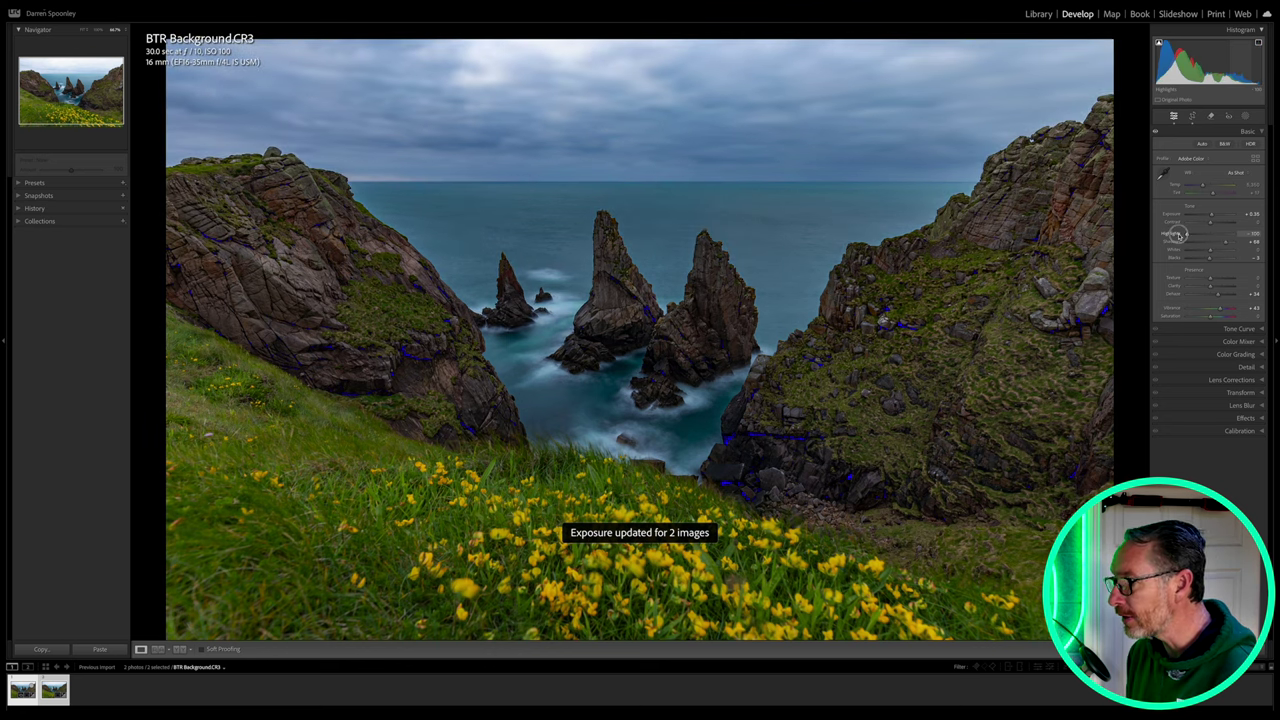
{"action": "left_click_drag", "start_coordinate": [1181, 234], "coordinate": [1213, 234]}
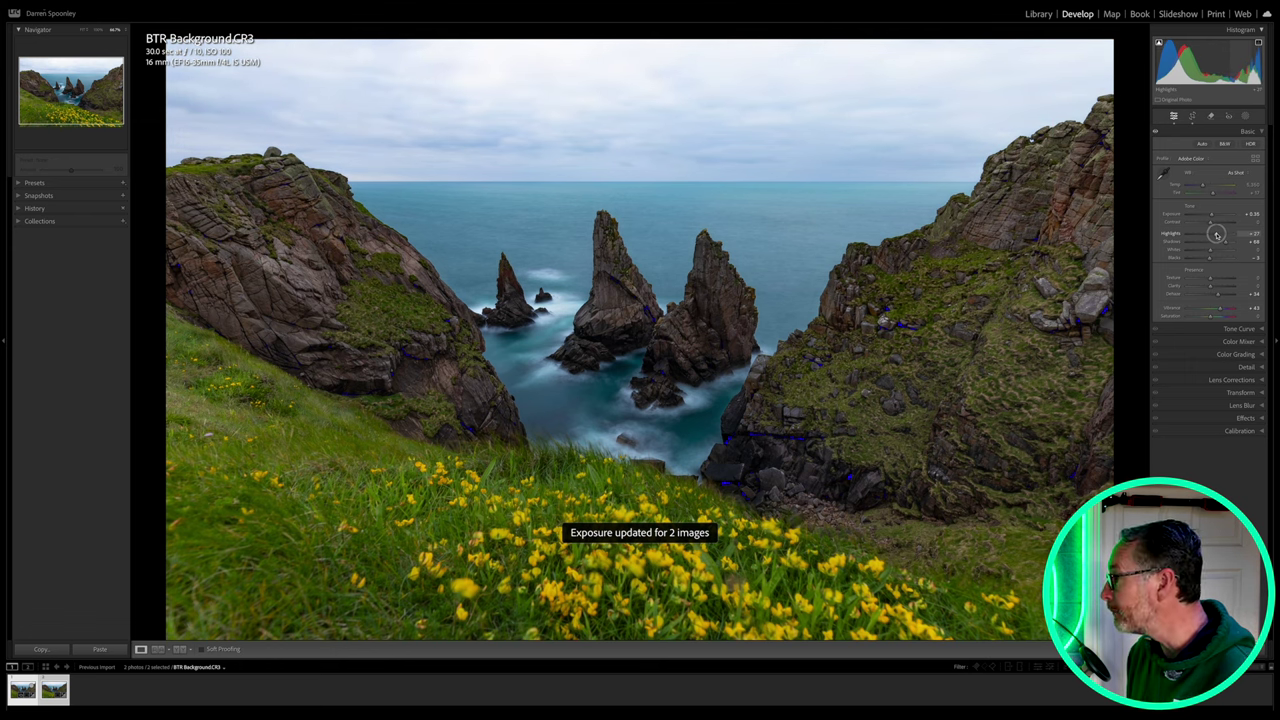
{"action": "key", "text": "ctrl+z"}
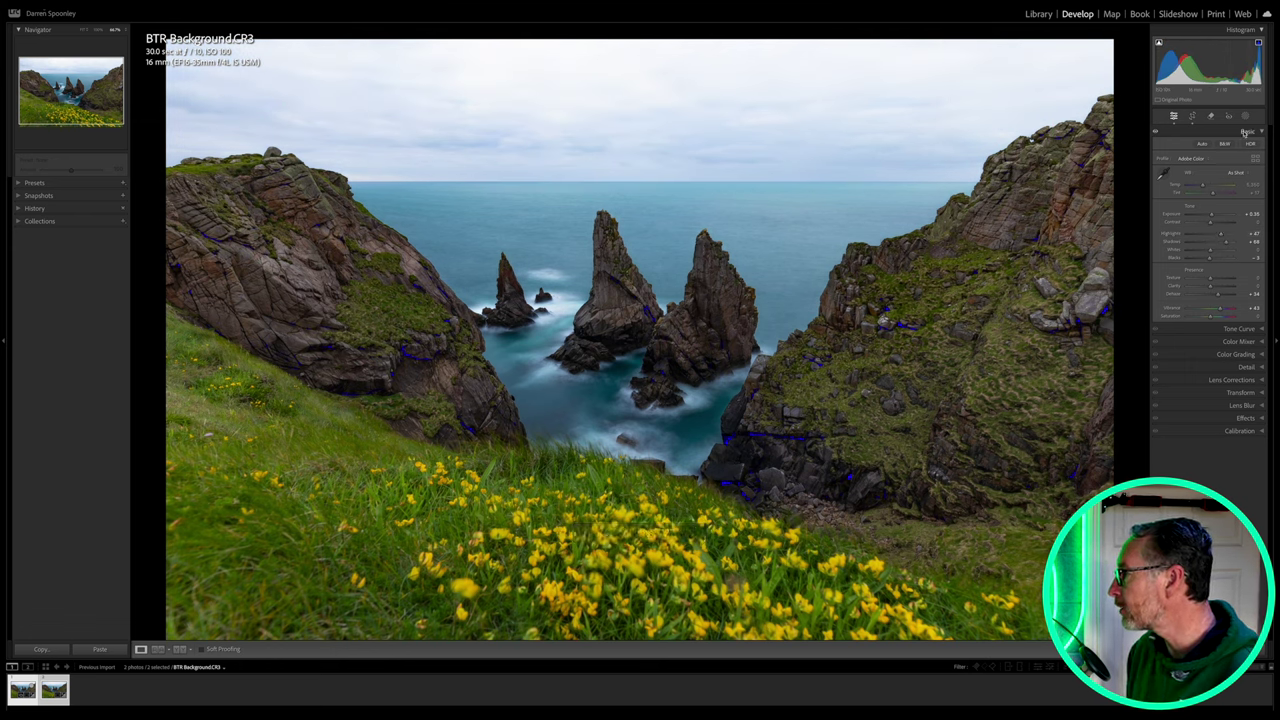
Add a linear gradient mask from the top edge and lower its highlights to darken the clouds
{"action": "left_click", "coordinate": [1245, 116]}
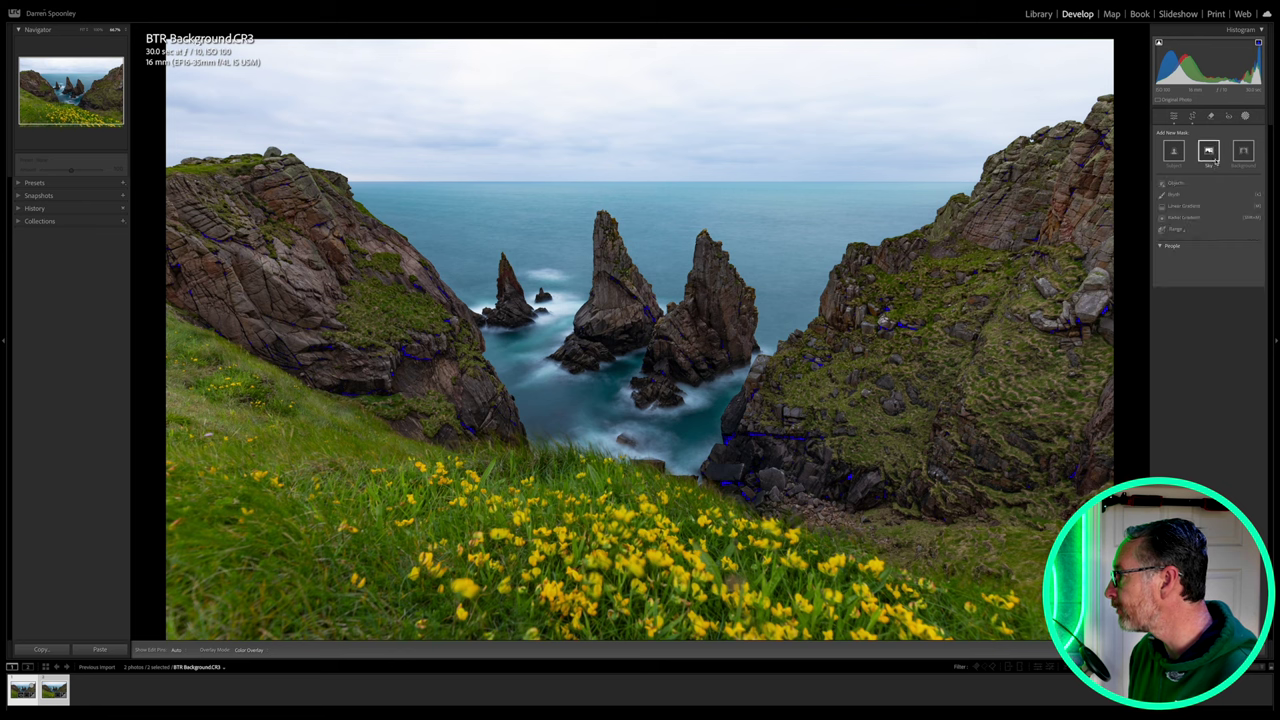
{"action": "left_click", "coordinate": [1183, 206]}
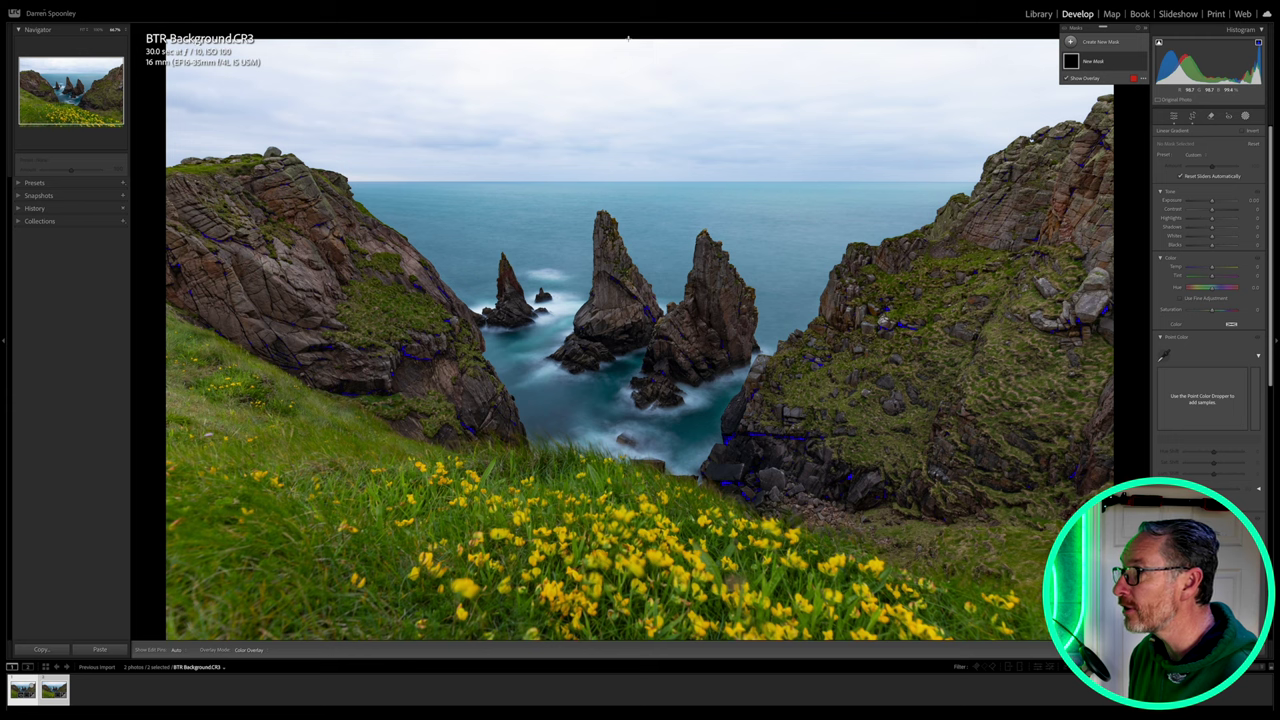
{"action": "left_click_drag", "start_coordinate": [629, 38], "coordinate": [623, 180]}
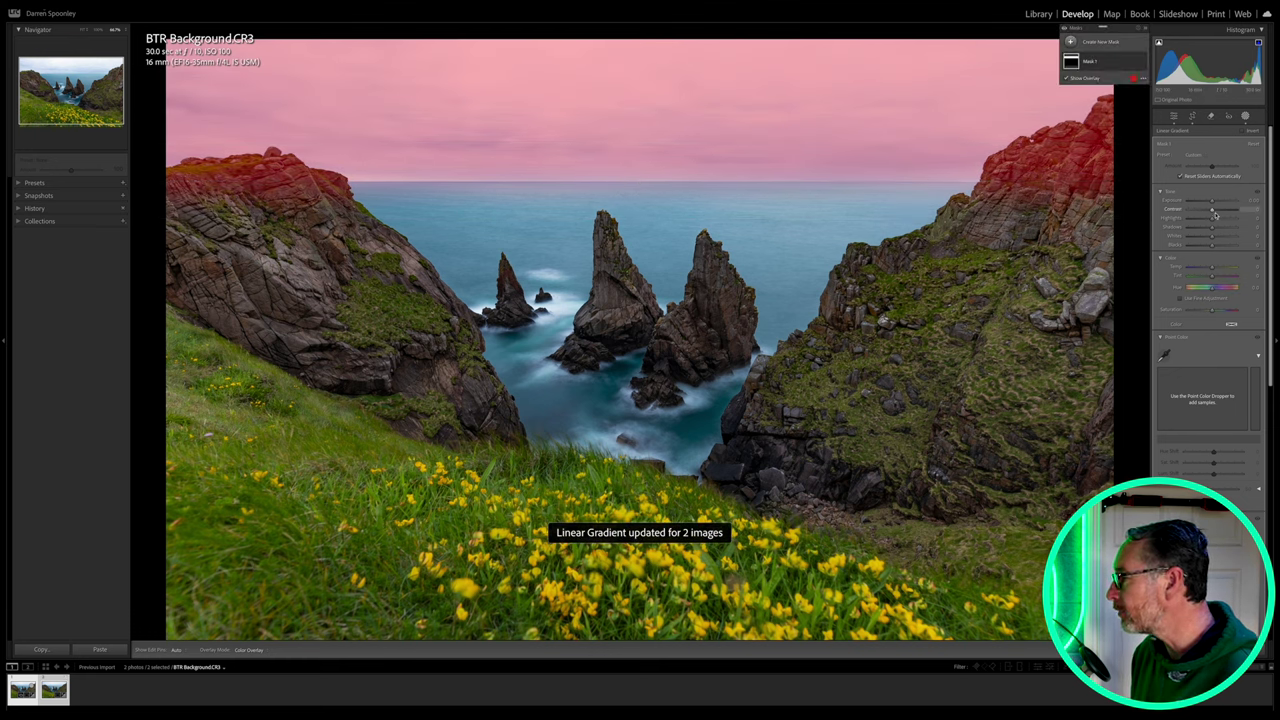
{"action": "left_click_drag", "start_coordinate": [1213, 220], "coordinate": [1201, 220]}
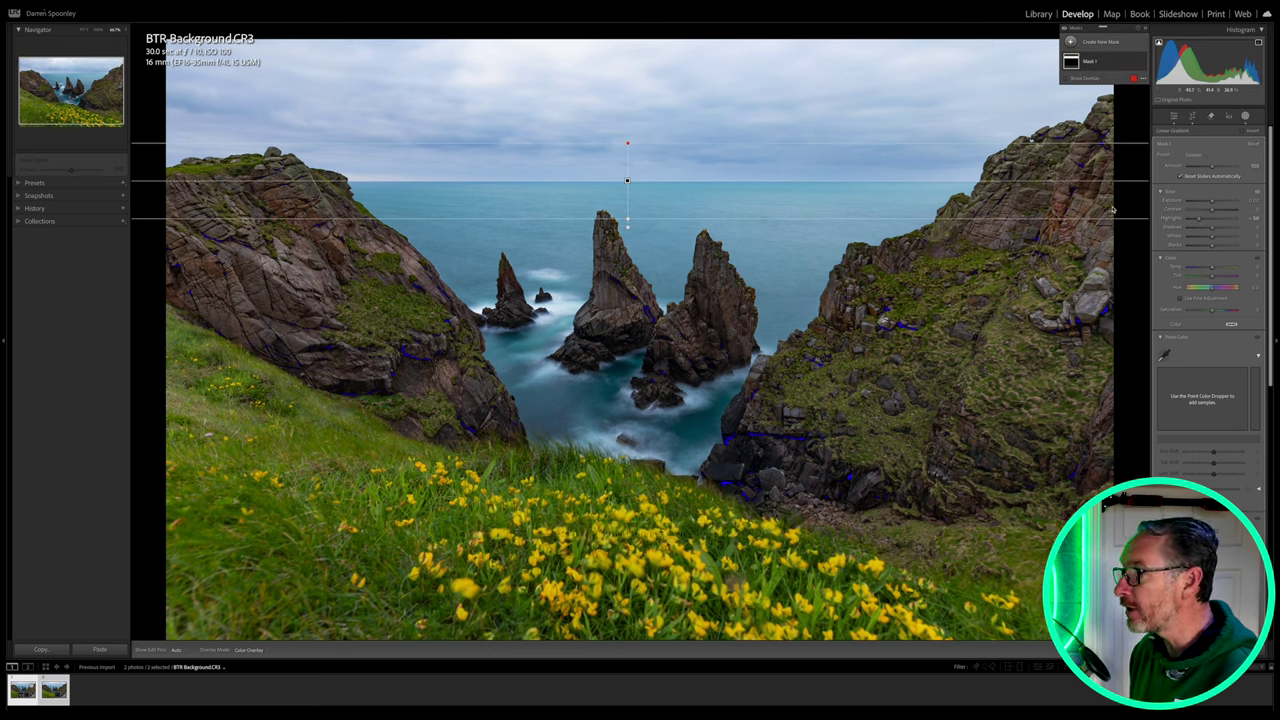
Close the mask and show BTR Foreground.CR3, flipping between the two frames to compare
{"action": "left_click", "coordinate": [1173, 116]}
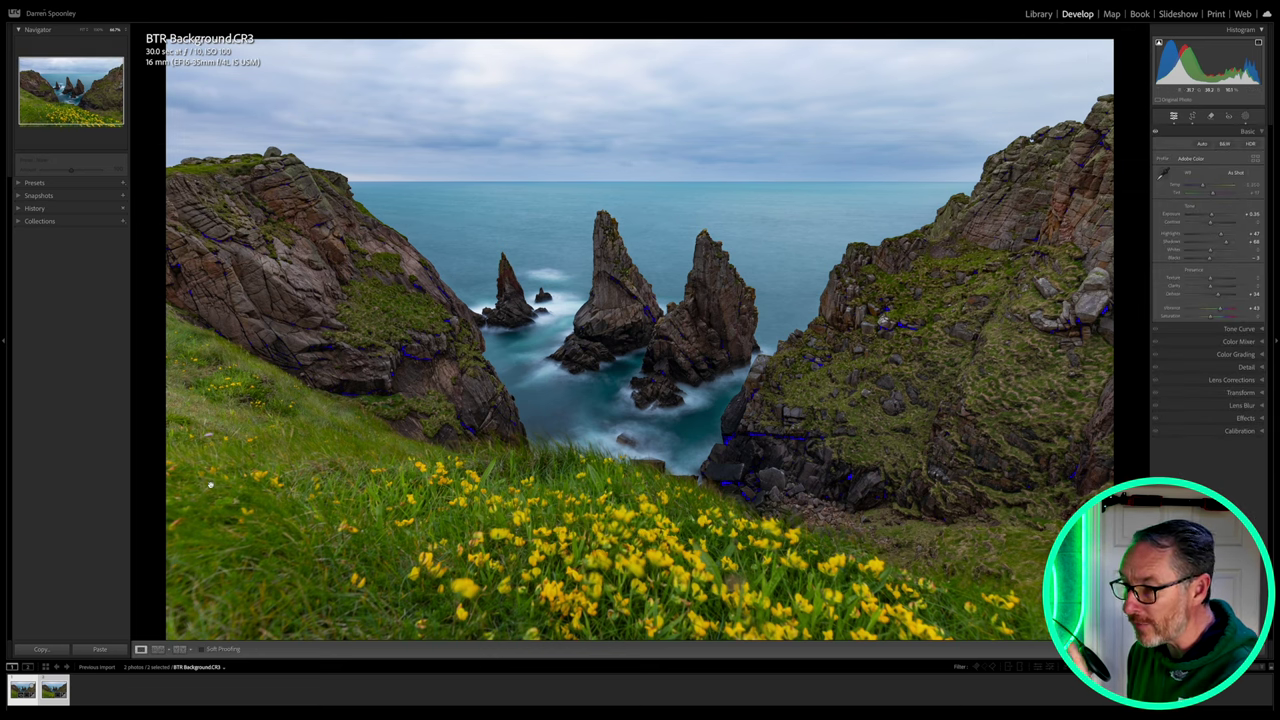
{"action": "left_click", "coordinate": [58, 686]}
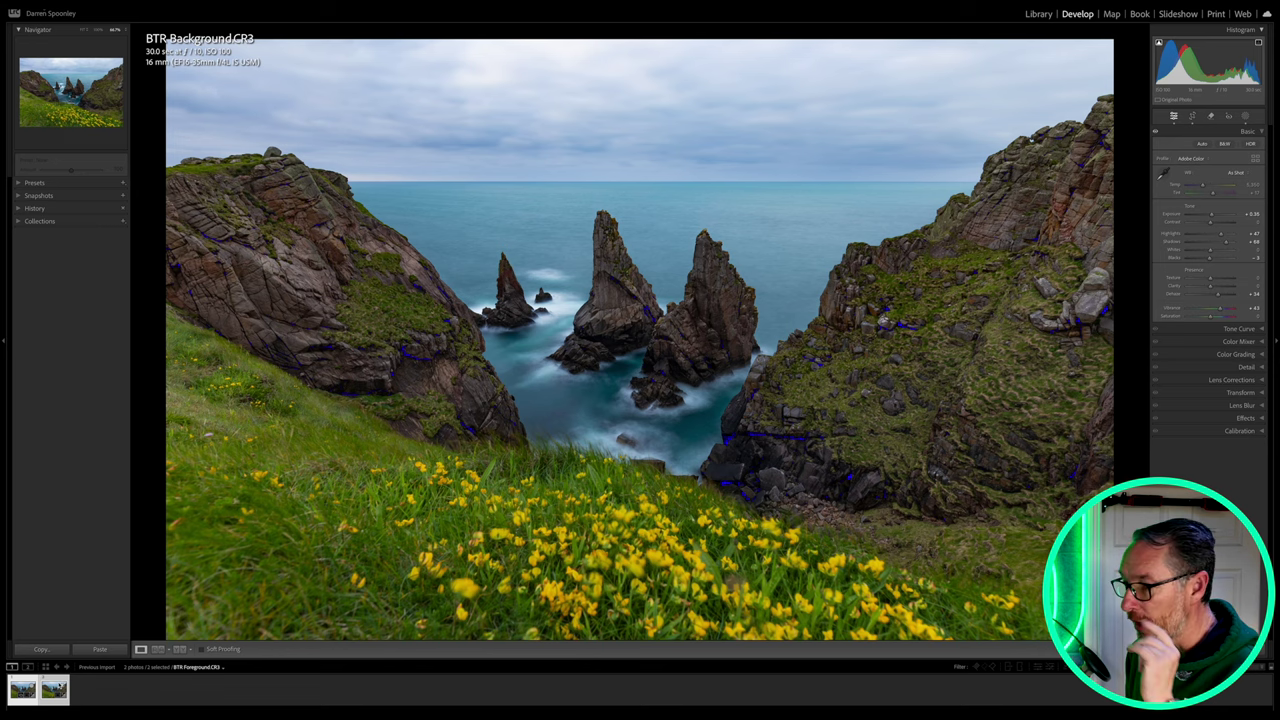
{"action": "left_click", "coordinate": [57, 687]}
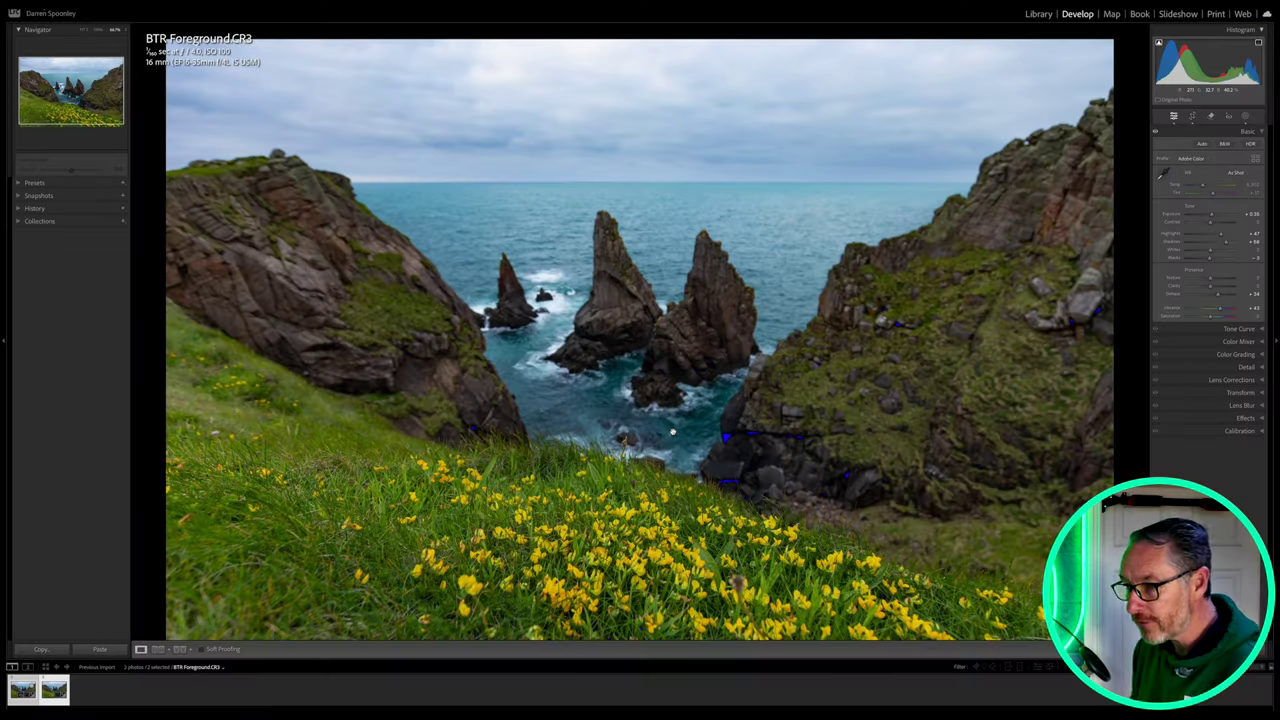
{"action": "key", "text": "Right"}
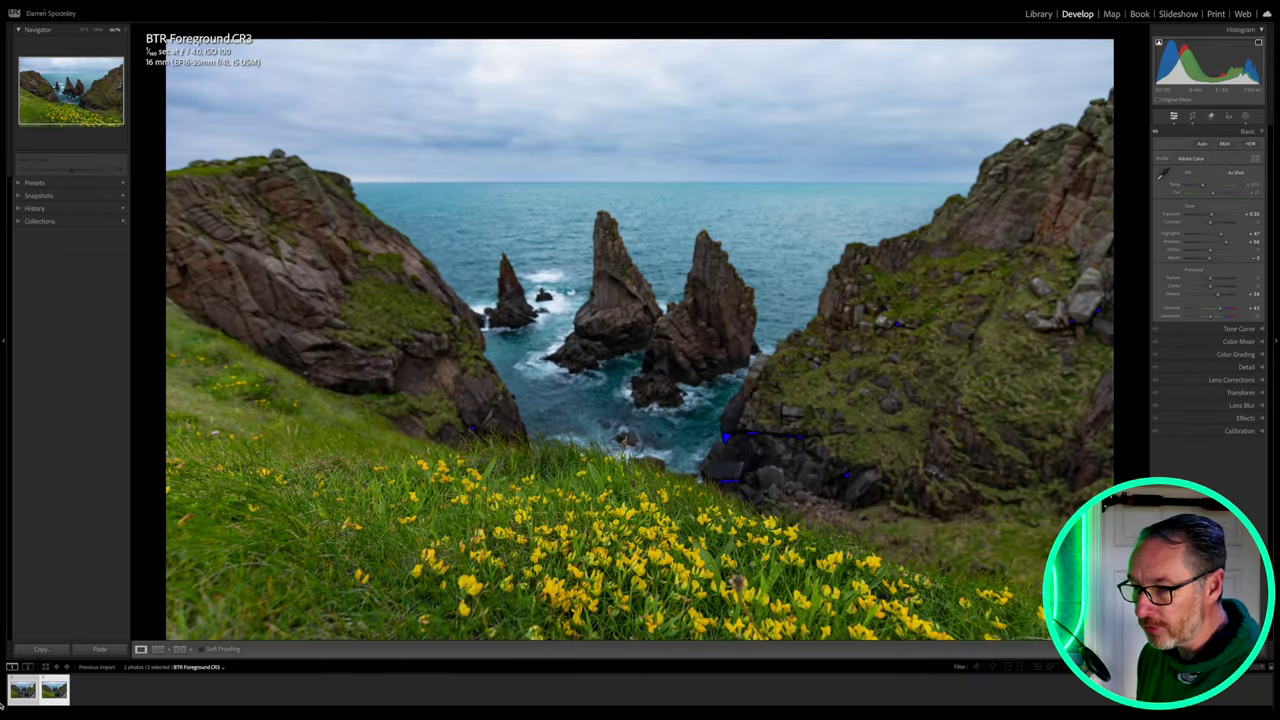
{"action": "right_click", "coordinate": [23, 689]}
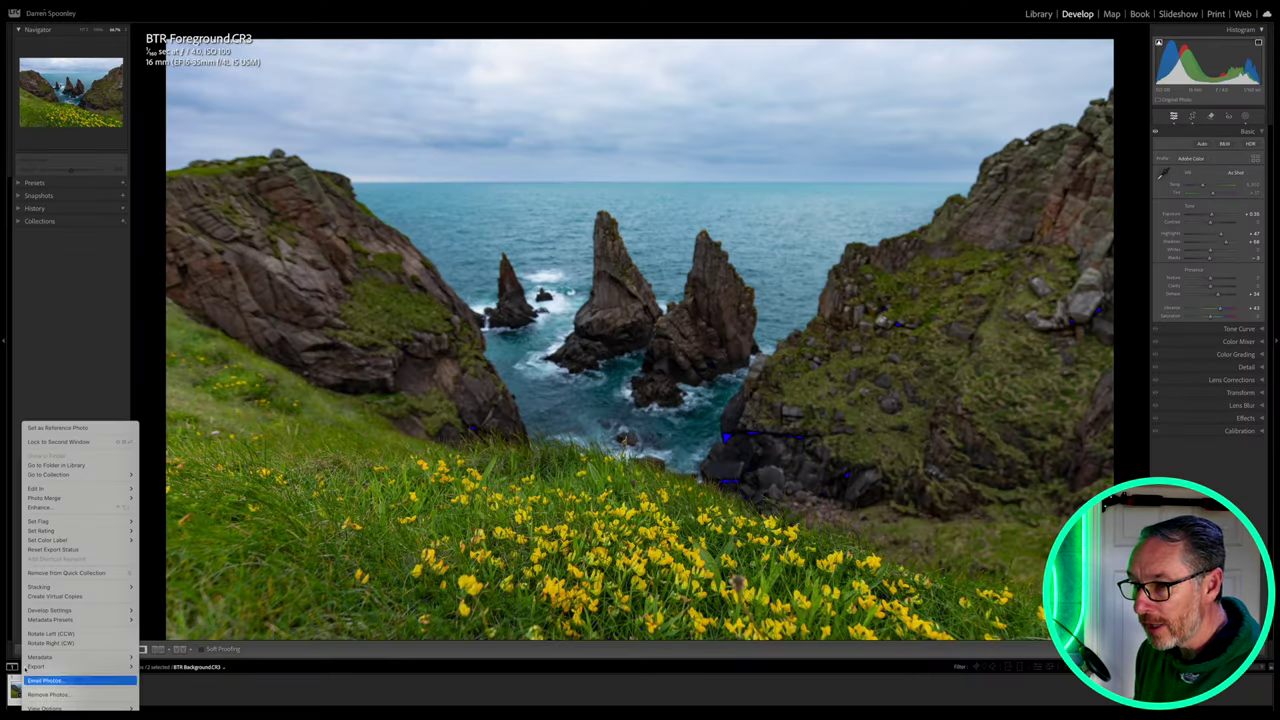
Send both selected photos to Photoshop with Edit In > Open as Layers
{"action": "mouse_move", "coordinate": [85, 489]}
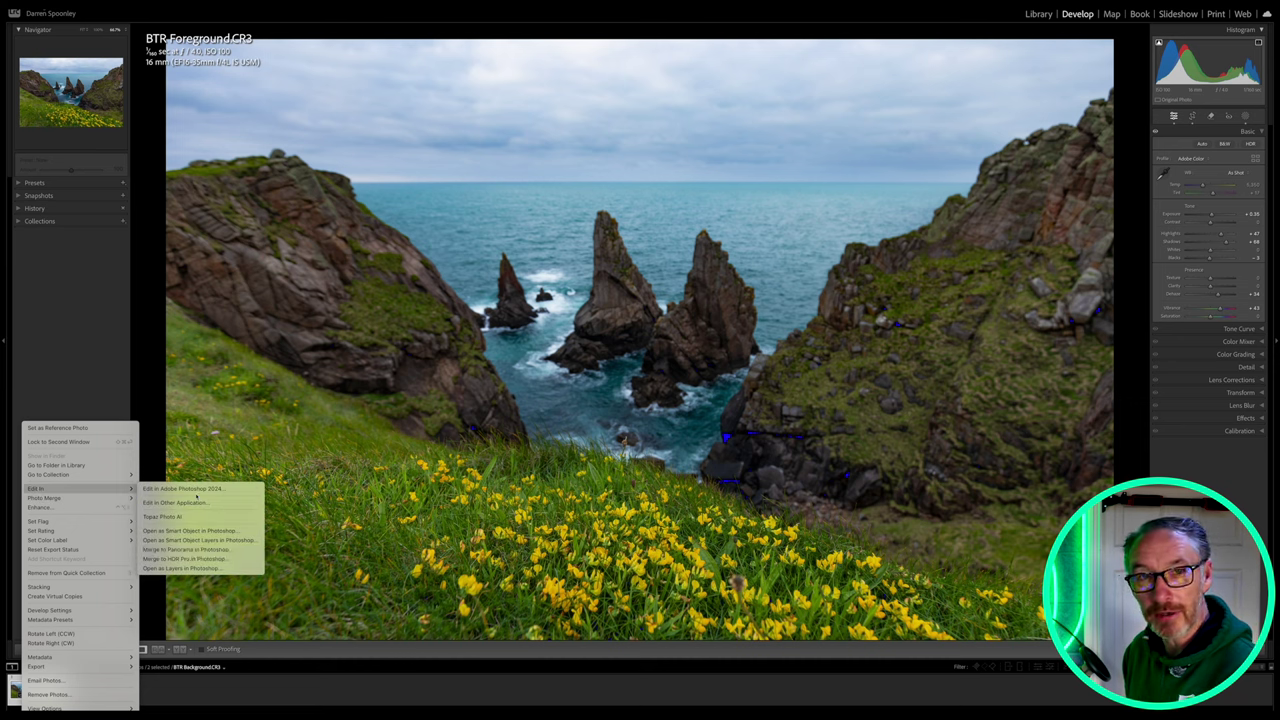
{"action": "left_click", "coordinate": [178, 569]}
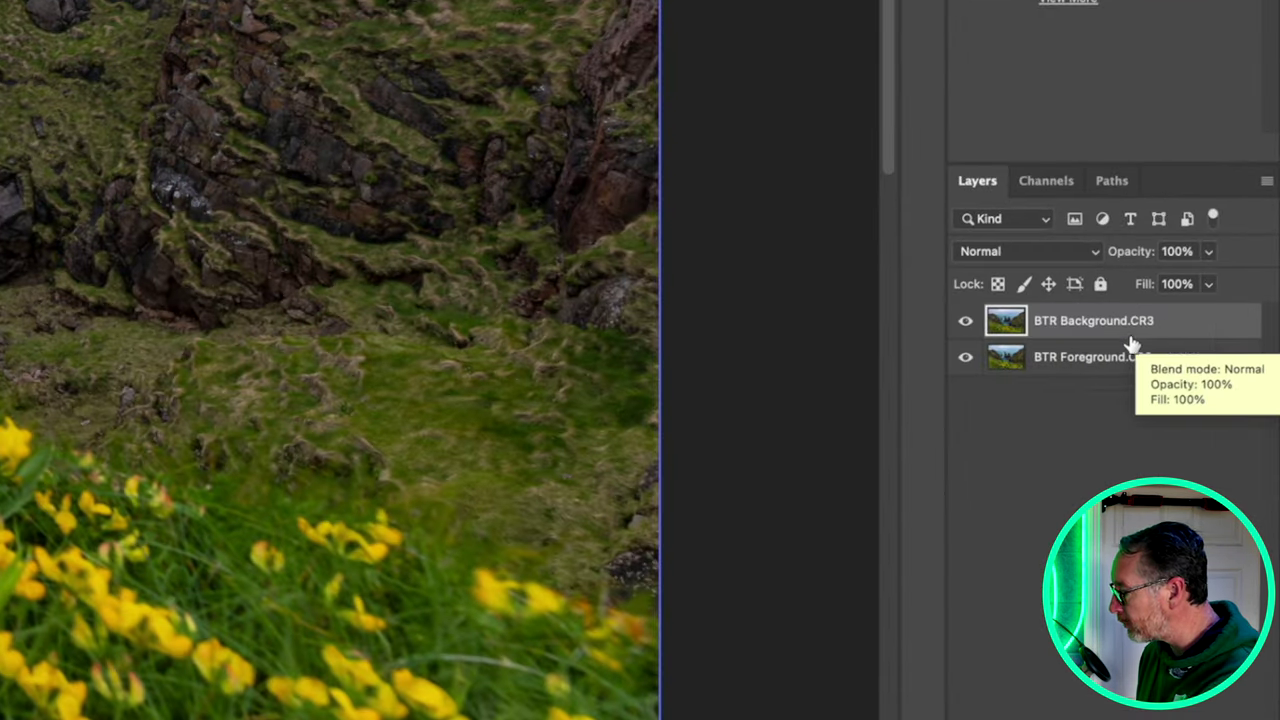
Compare the smooth-water and choppy layers by toggling the top one, then select both layers
{"action": "left_click", "coordinate": [1084, 355]}
{"action": "left_click", "coordinate": [1069, 324]}
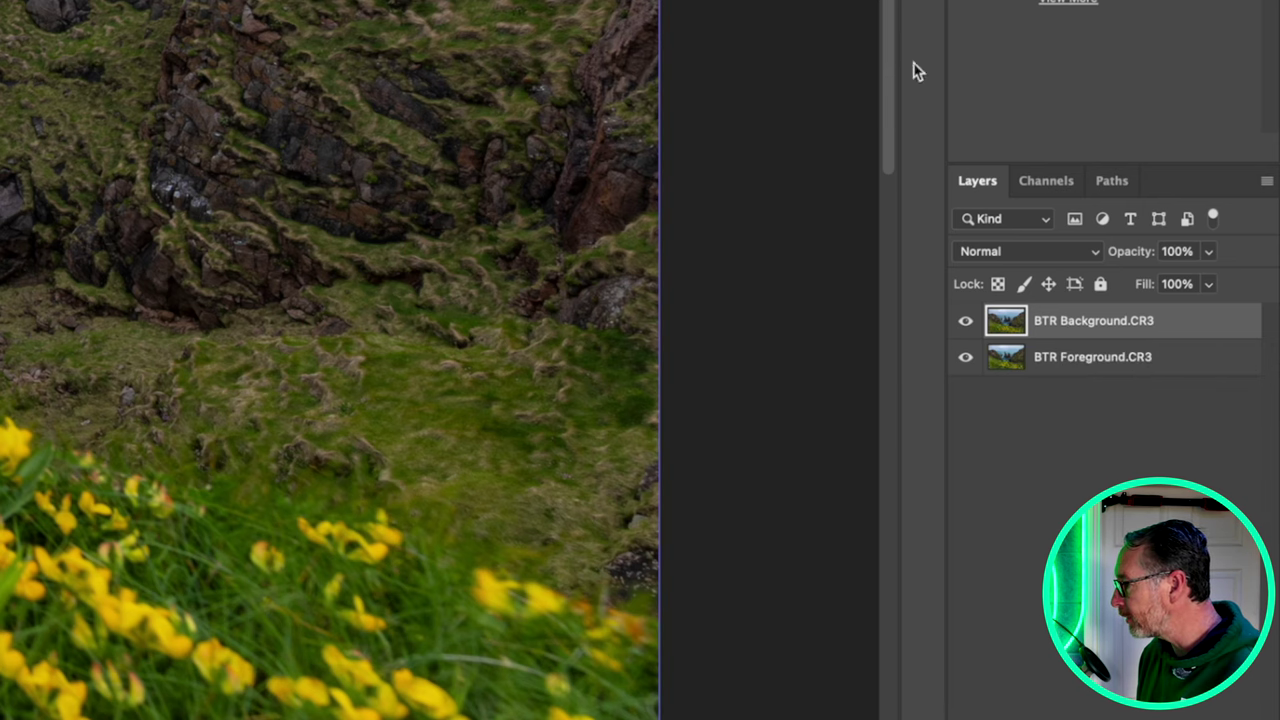
{"action": "left_click", "coordinate": [965, 325]}
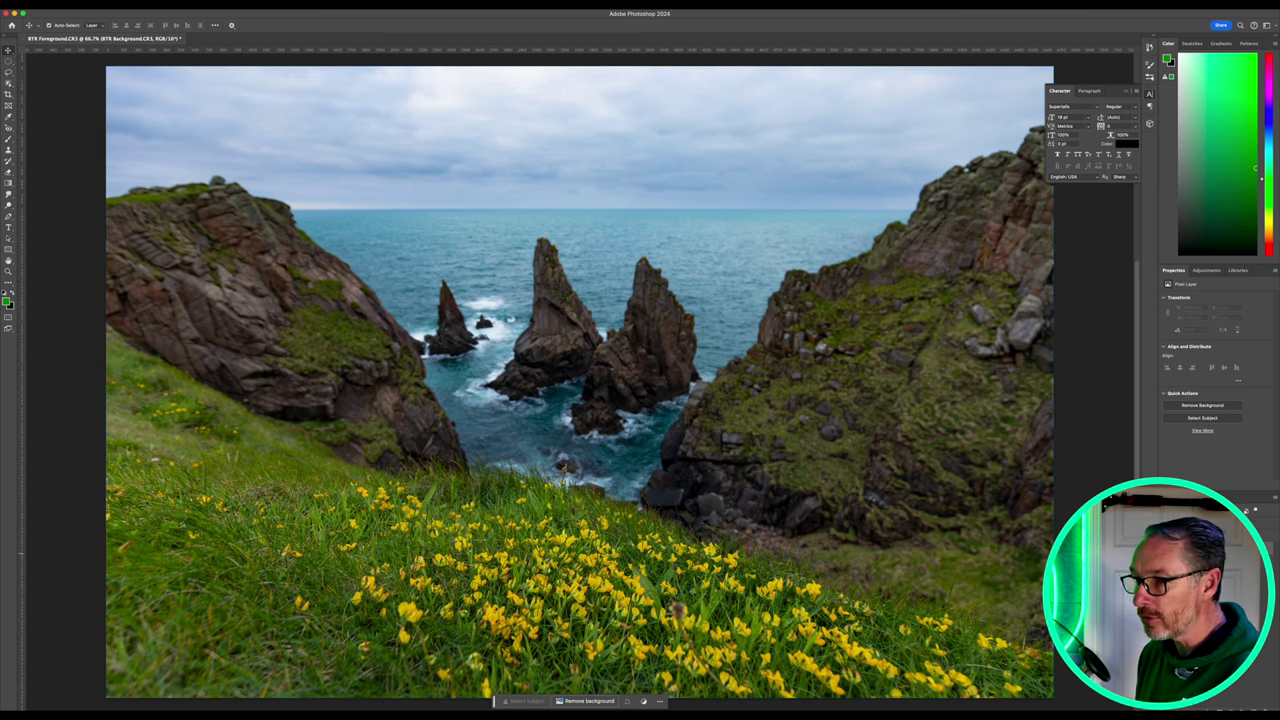
{"action": "key", "text": "ctrl+comma"}
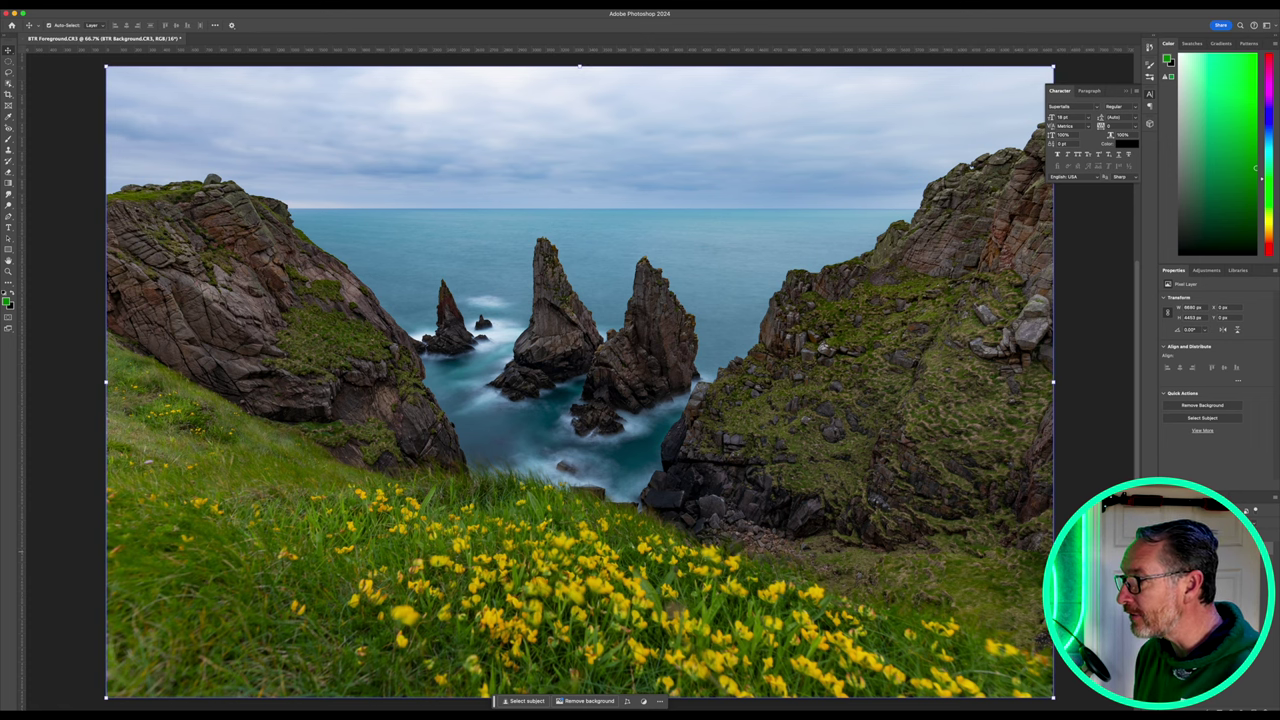
{"action": "key", "text": "super+comma"}
{"action": "key", "text": "super+comma"}
{"action": "key", "text": "super+comma"}
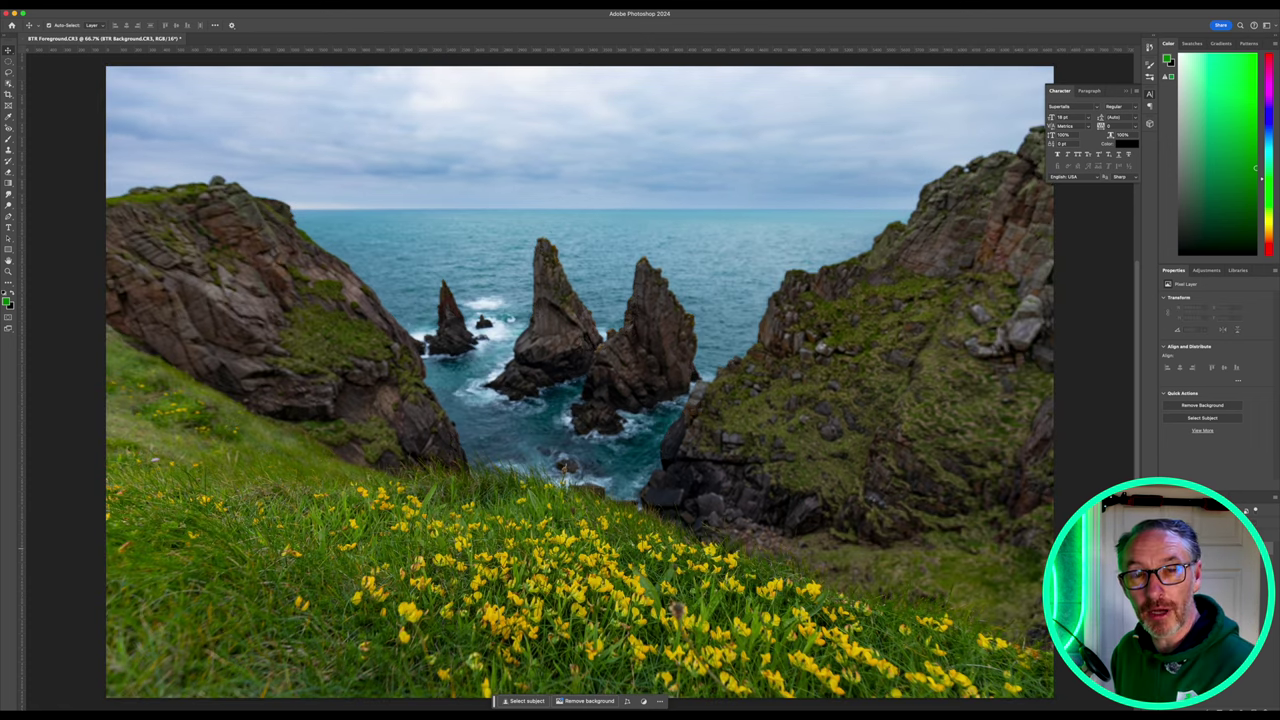
{"action": "key", "text": "super+comma"}
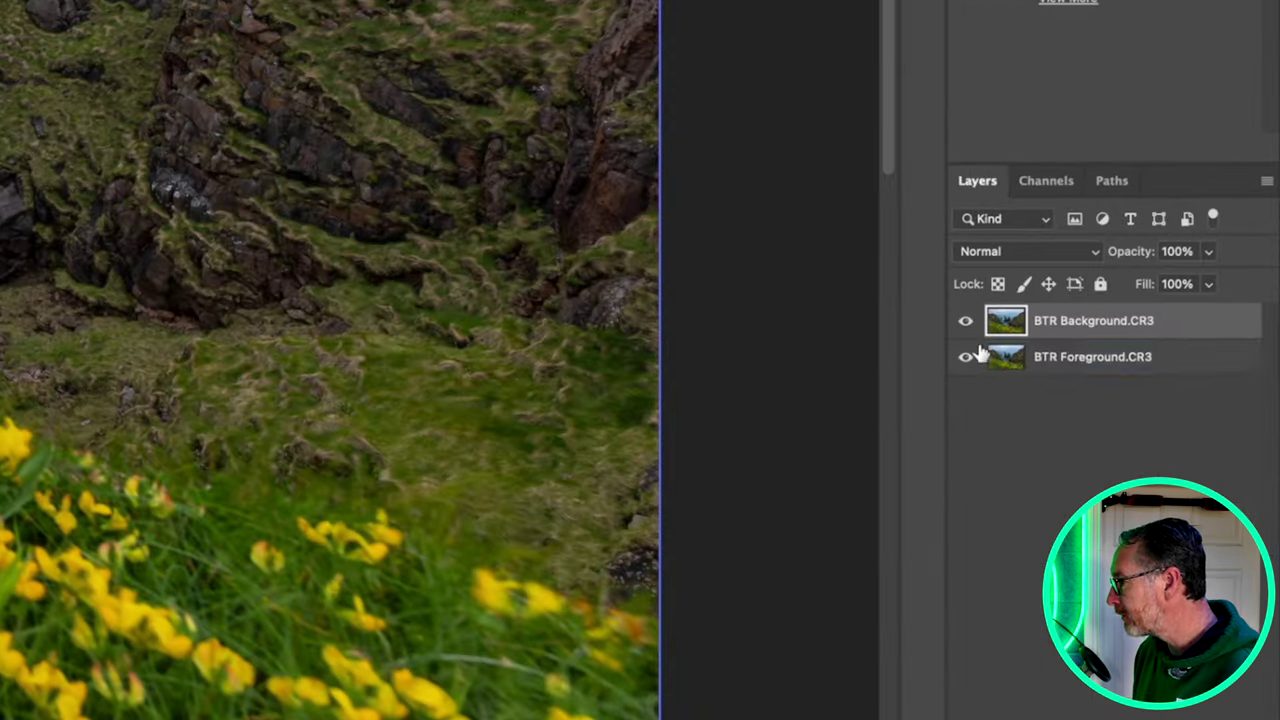
{"action": "left_click", "coordinate": [1176, 560]}
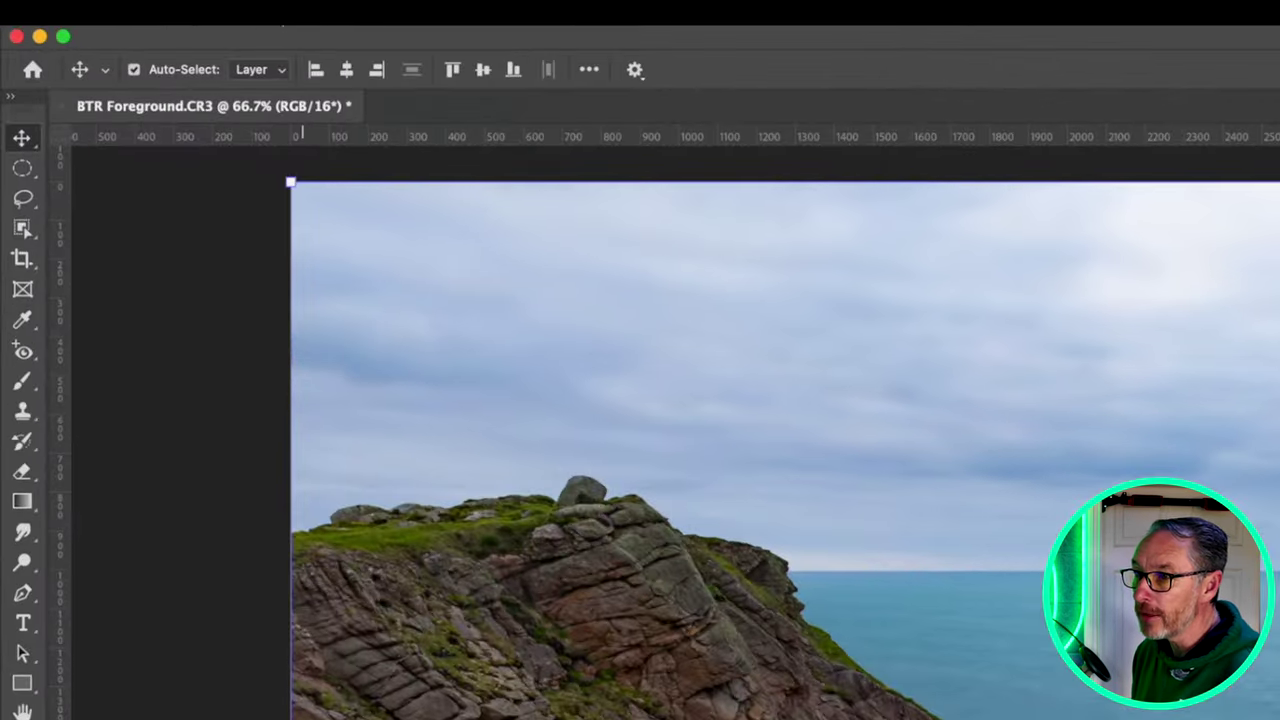
Auto-align the two selected layers using Auto projection
{"action": "left_click", "coordinate": [161, 8]}
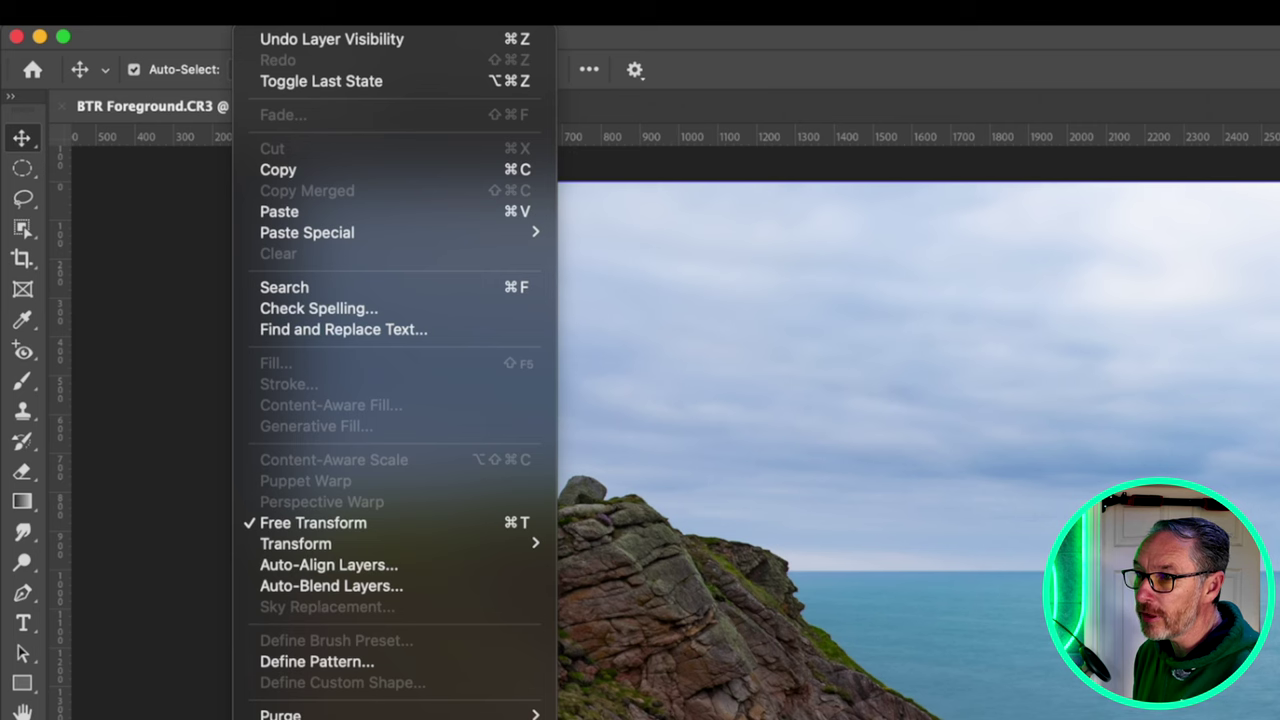
{"action": "left_click", "coordinate": [306, 570]}
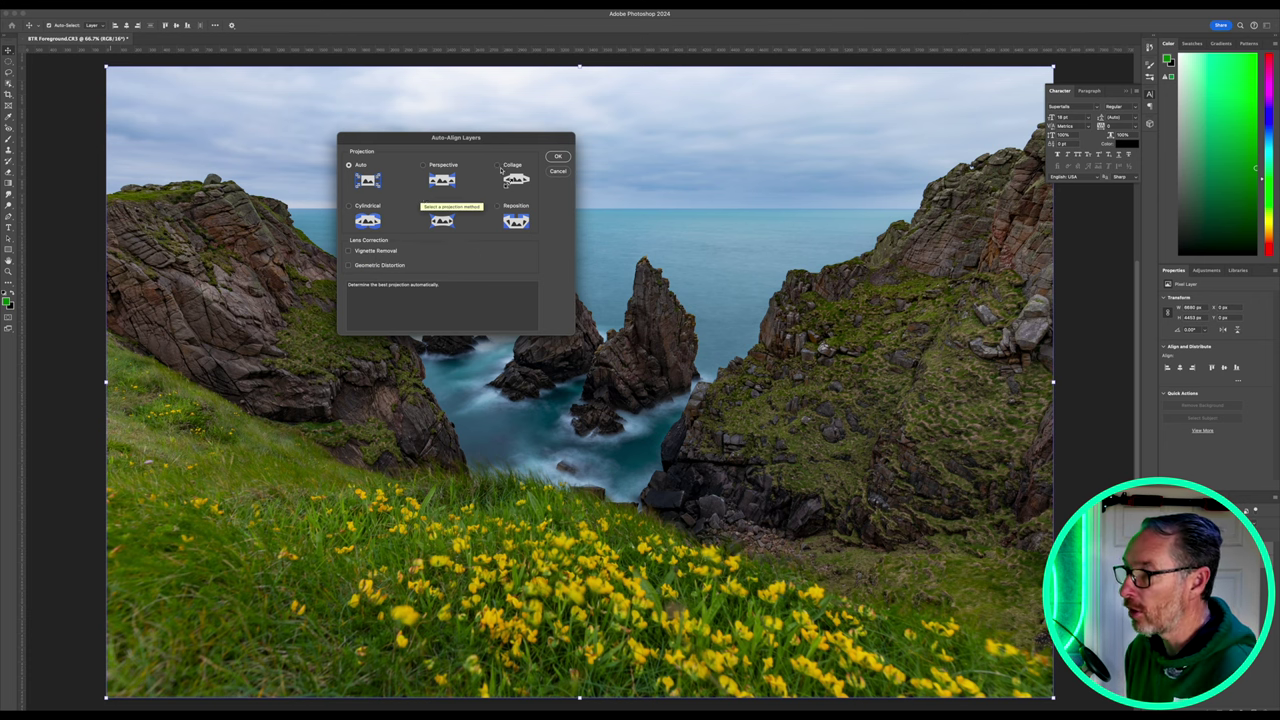
{"action": "left_click", "coordinate": [560, 157]}
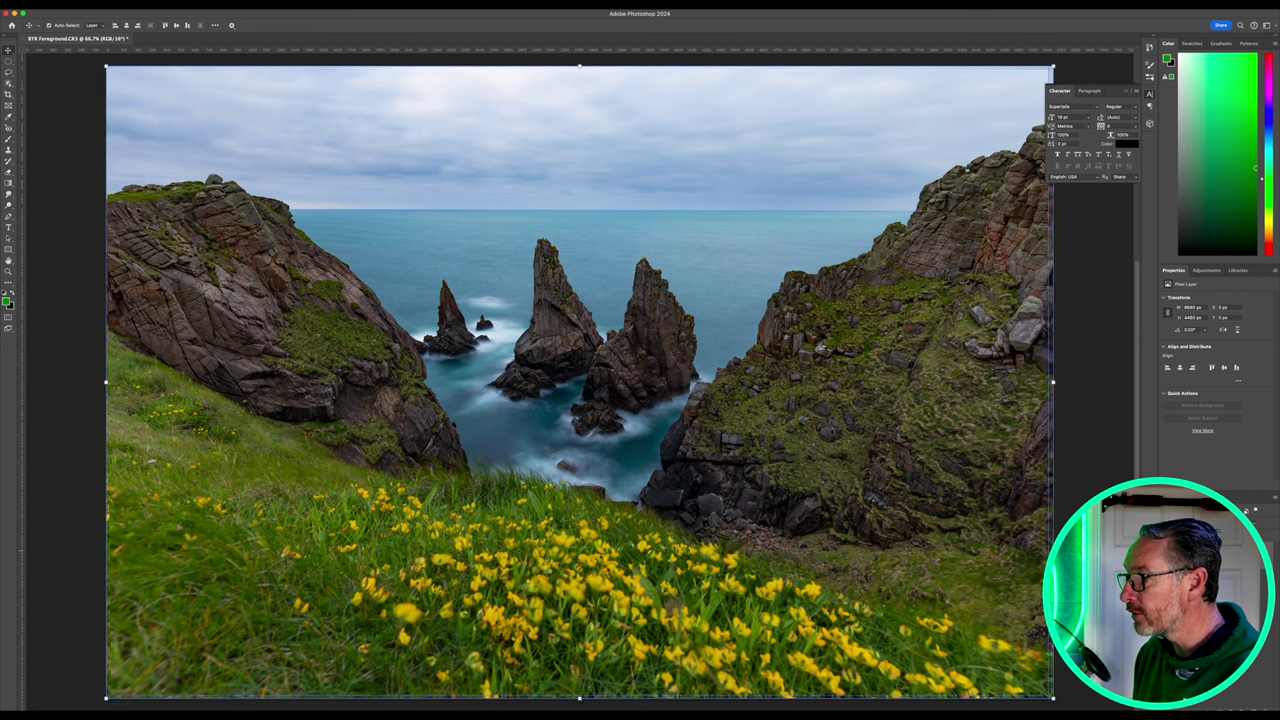
Toggle the smooth-water top layer to check the sea stacks line up
{"action": "key", "text": "super+comma"}
{"action": "key", "text": "super+comma"}
{"action": "key", "text": "super+comma"}
{"action": "key", "text": "super+comma"}
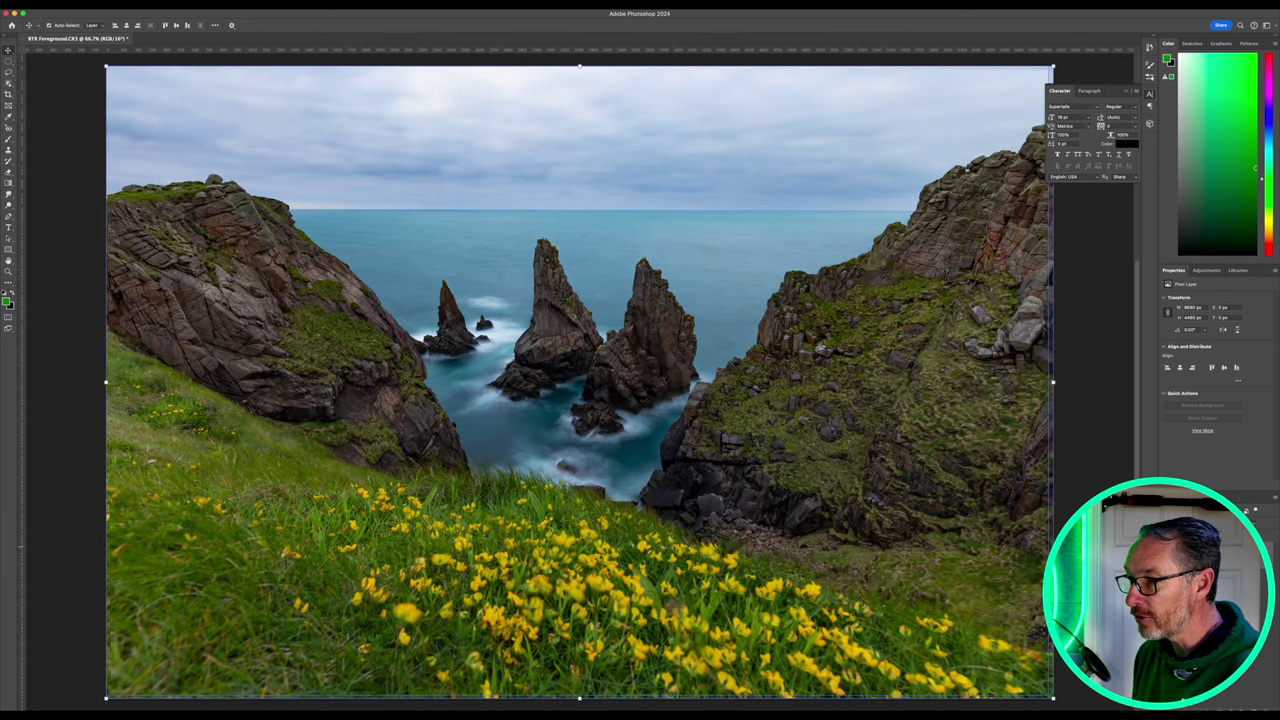
{"action": "key", "text": "super+comma"}
{"action": "key", "text": "super+comma"}
{"action": "key", "text": "super+comma"}
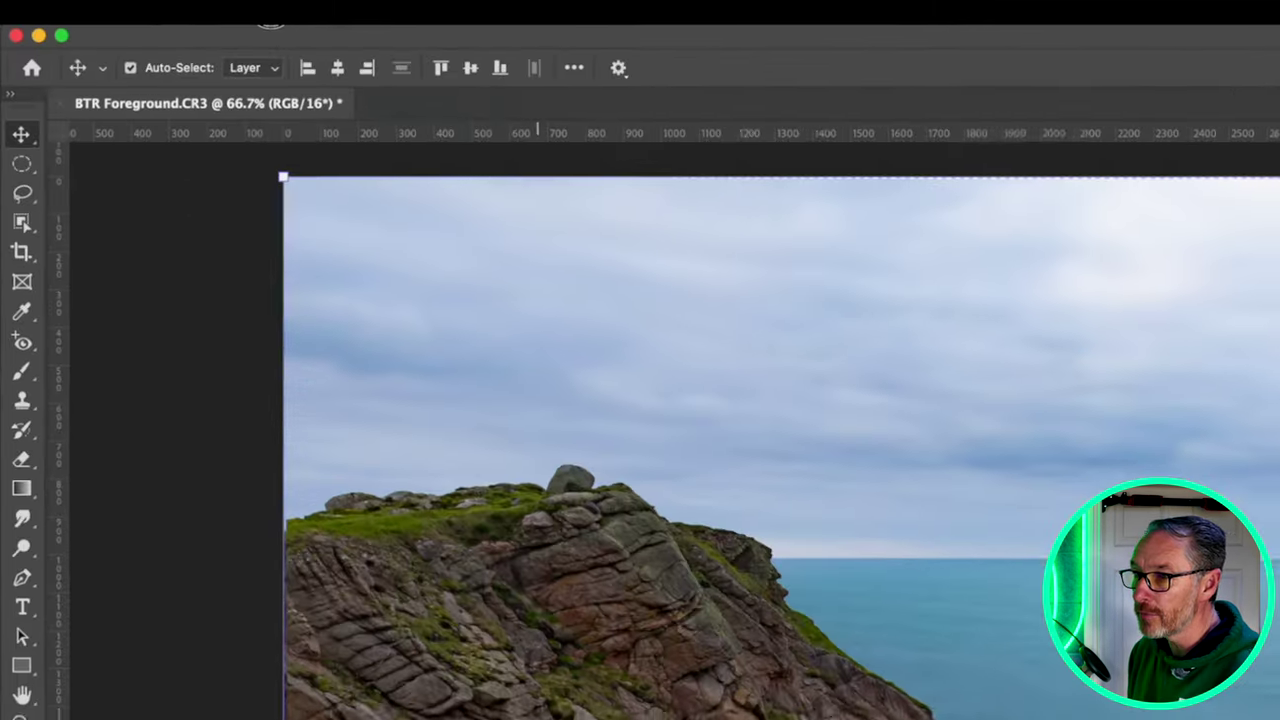
{"action": "left_click", "coordinate": [98, 5]}
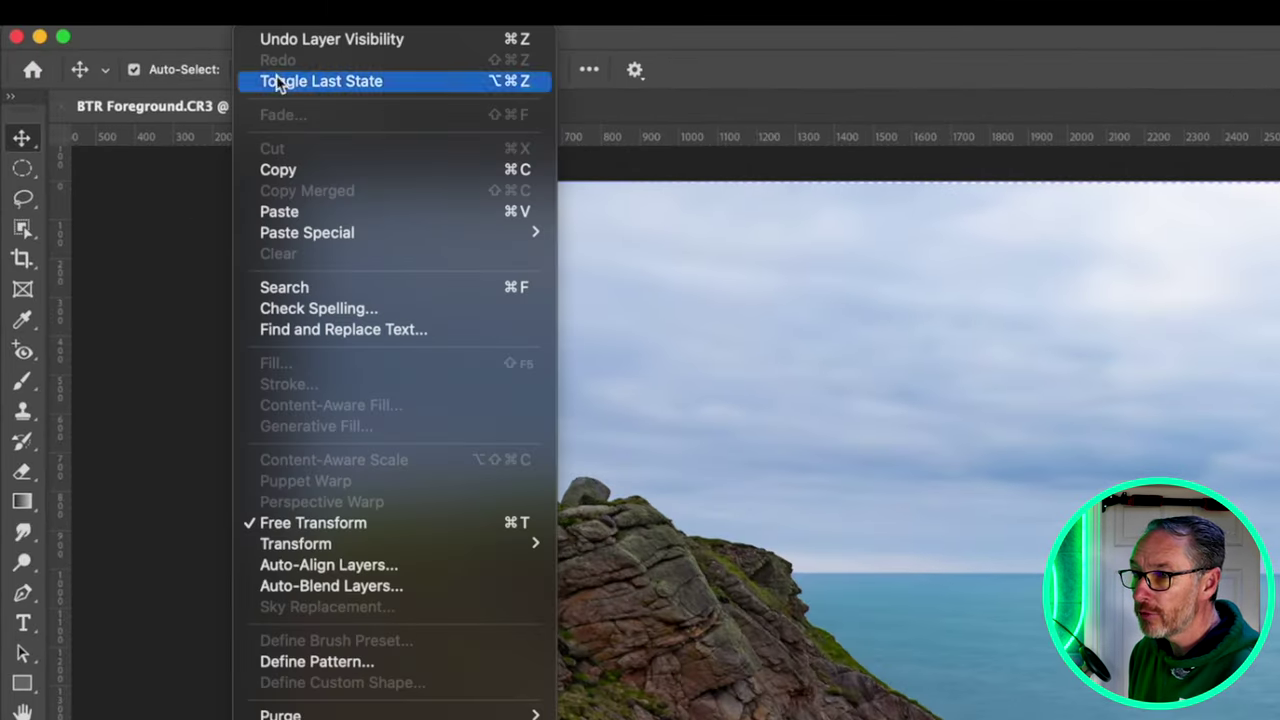
Run Auto-Blend Layers on the stack, then undo the blend
{"action": "left_click", "coordinate": [300, 586]}
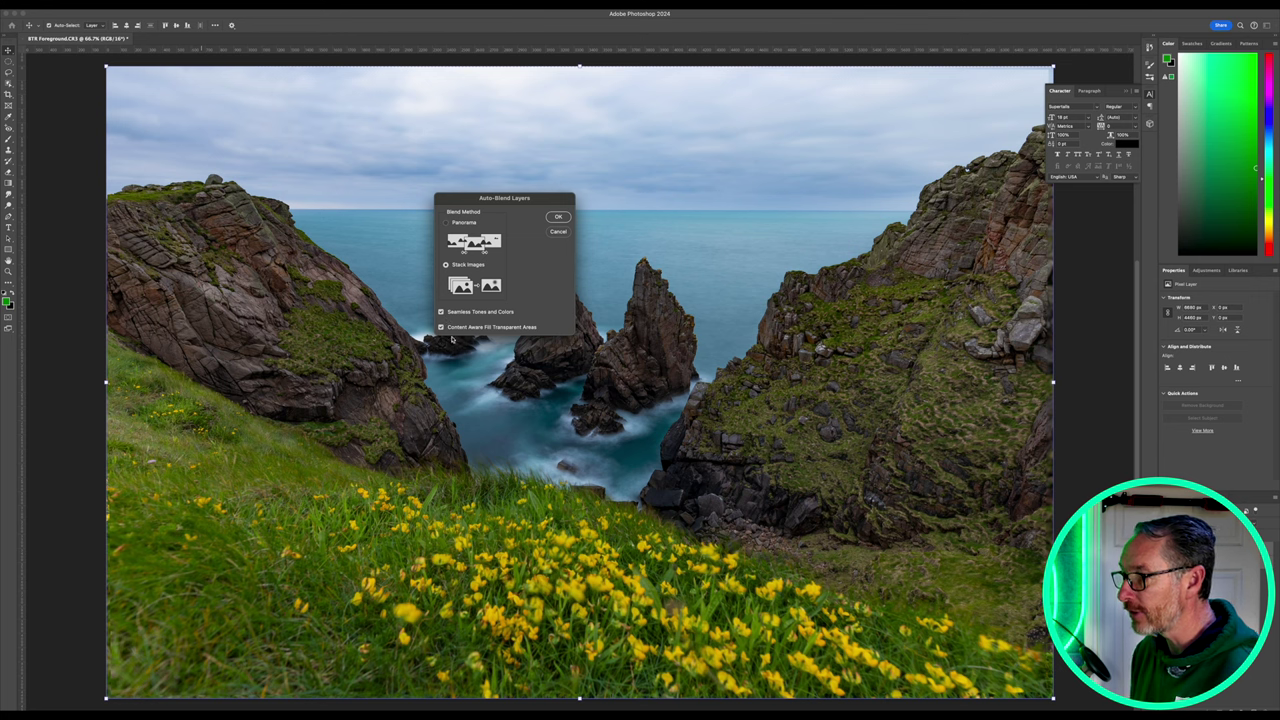
{"action": "key", "text": "Return"}
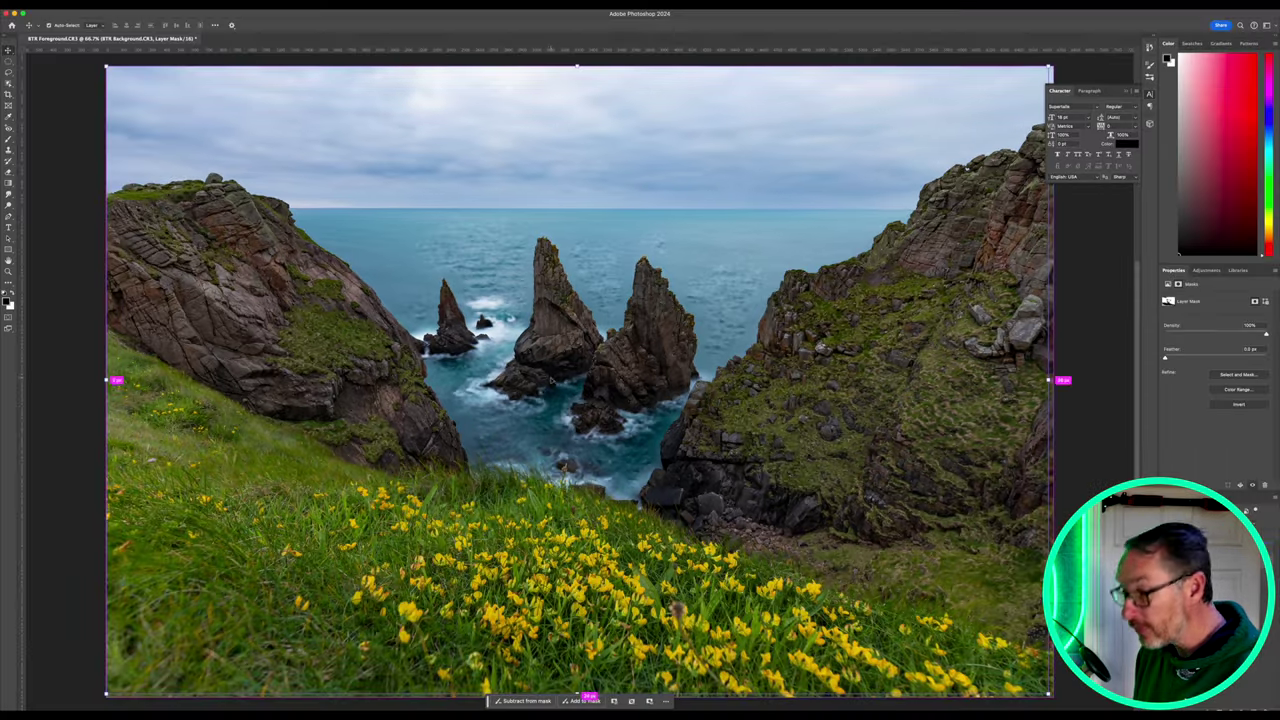
{"action": "left_click", "coordinate": [96, 12]}
{"action": "left_click", "coordinate": [117, 29]}
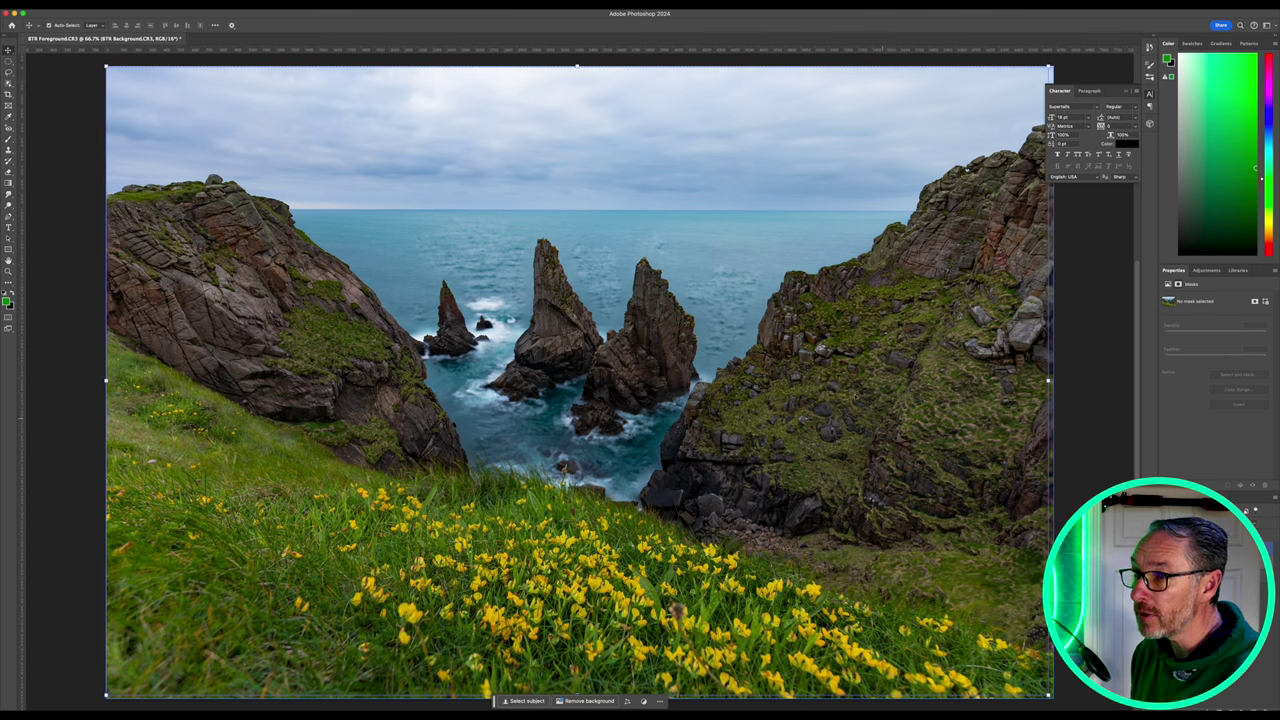
Undo the stamped merged layer to restore the silky smooth-water version
{"action": "left_click", "coordinate": [100, 12]}
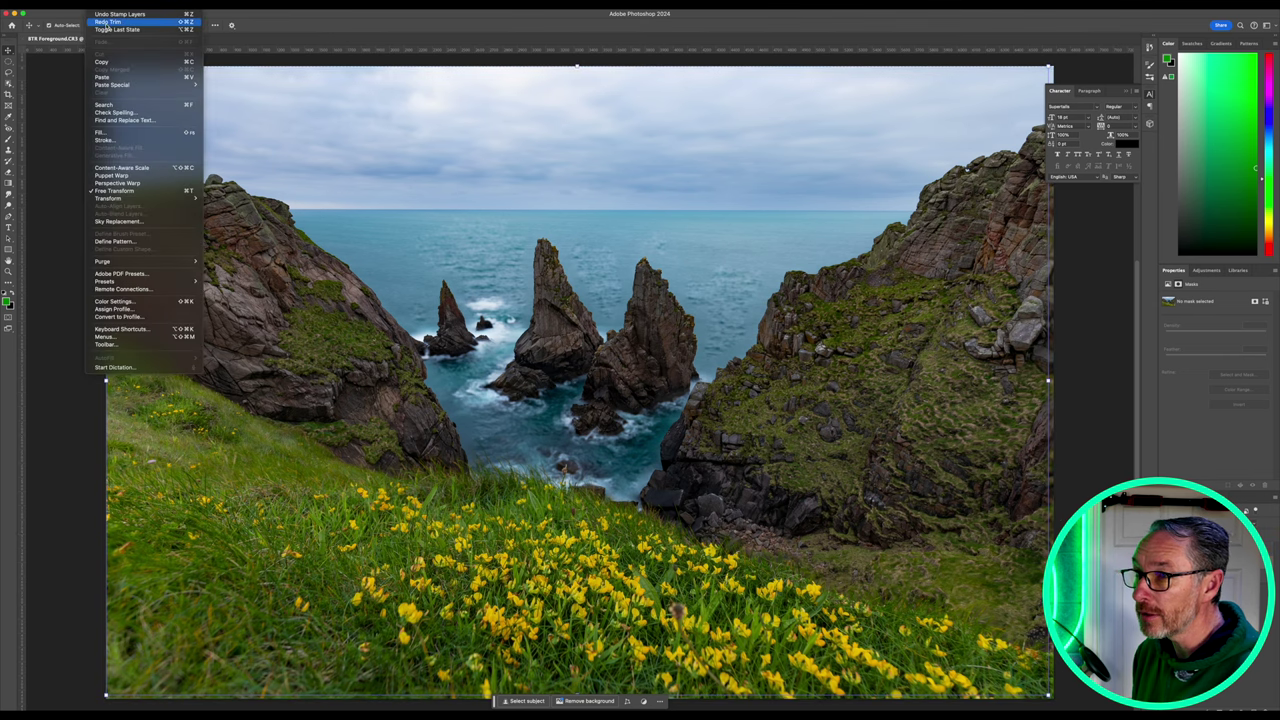
{"action": "left_click", "coordinate": [112, 14]}
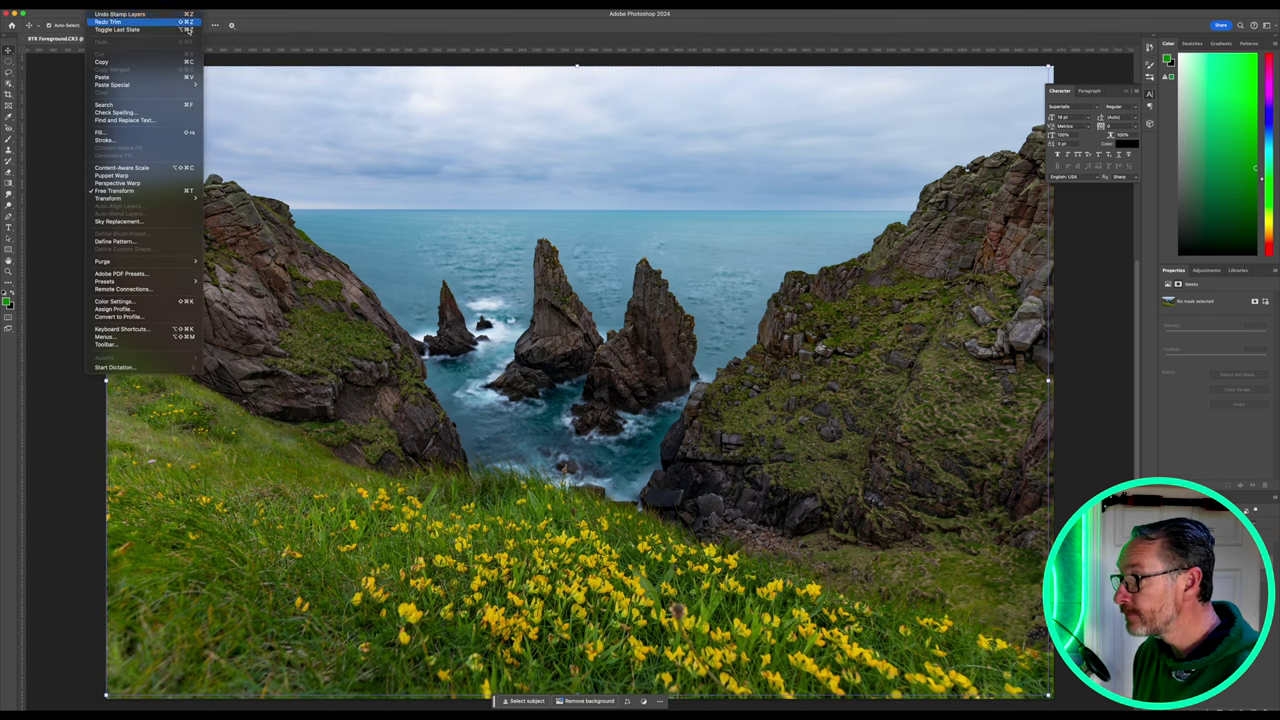
{"action": "key", "text": "super+z"}
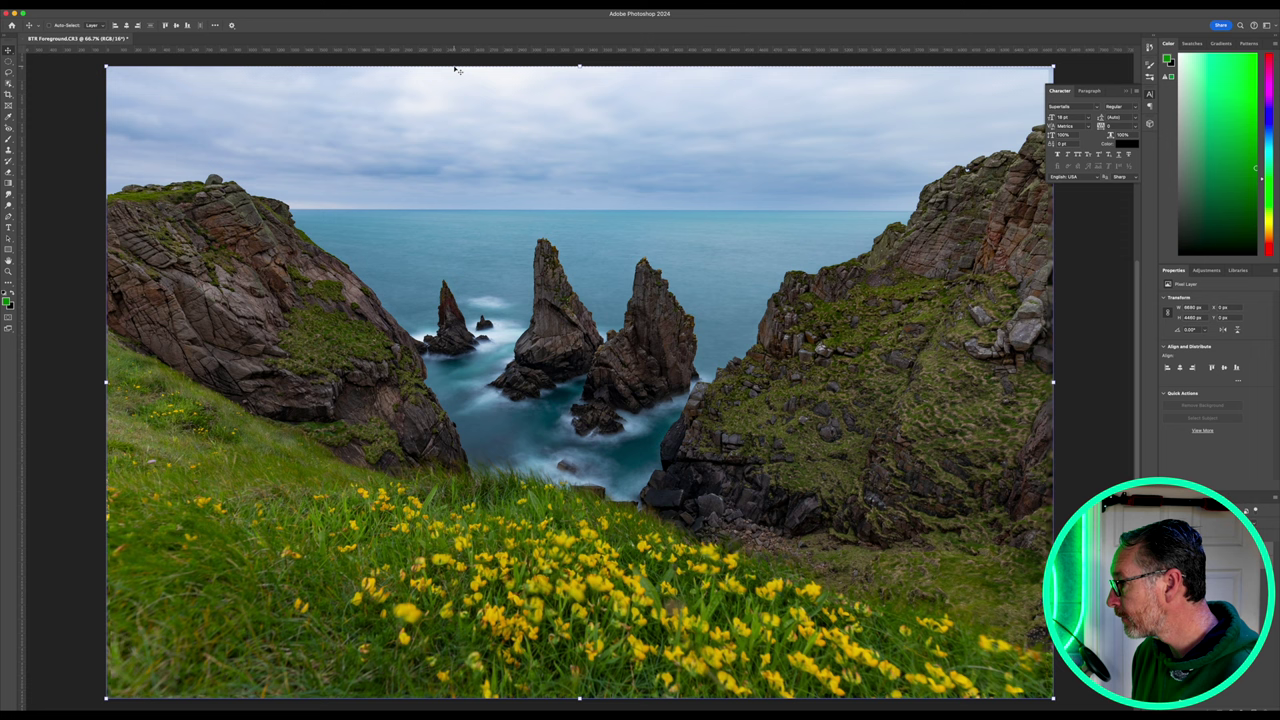
Select the whole canvas, deselect it, and bring back the textured-wave photo
{"action": "key", "text": "super+a"}
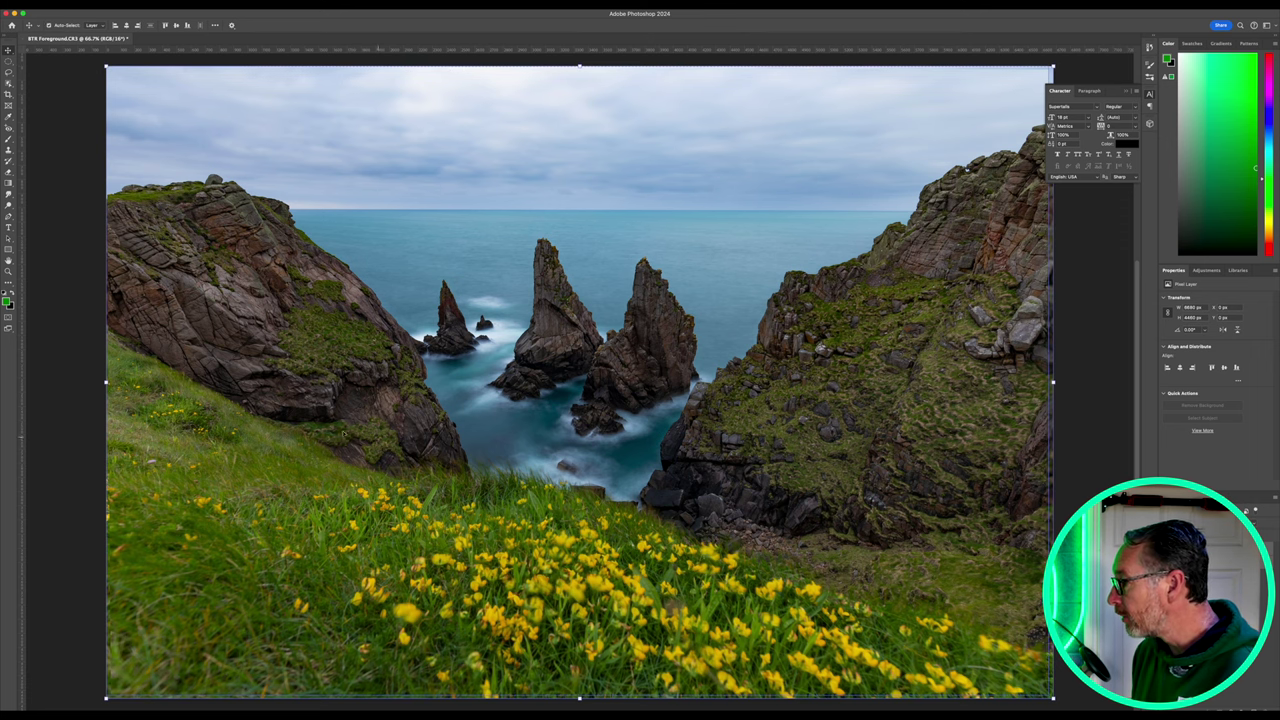
{"action": "key", "text": "super+d"}
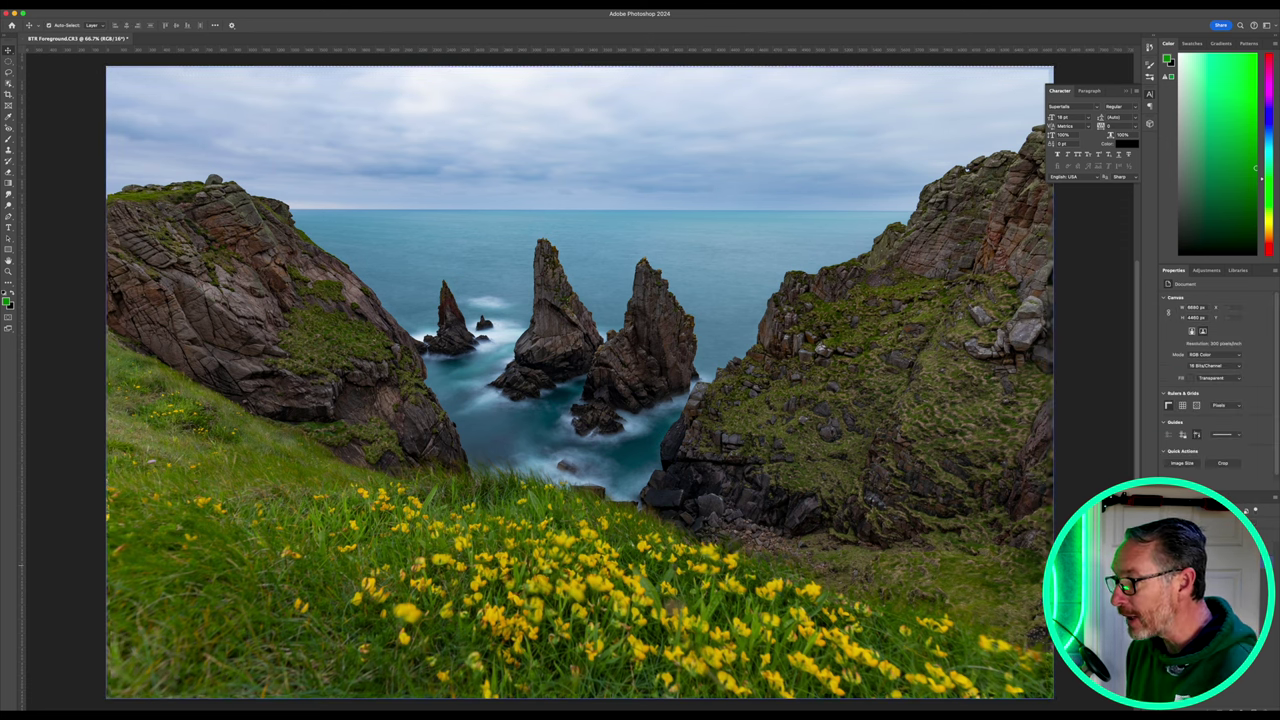
{"action": "key", "text": "super+v"}
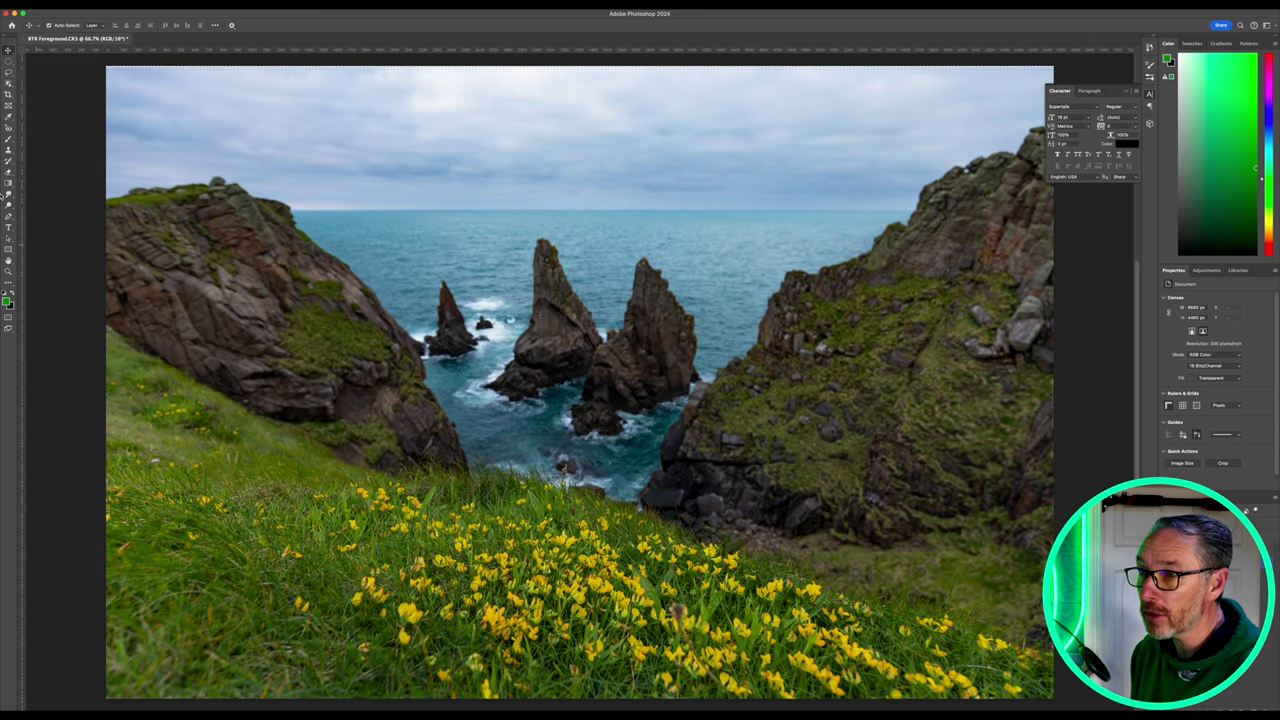
Select the flowered foreground slope with the Object Selection Tool, inspect at 200%, then deselect
{"action": "left_click", "coordinate": [8, 83]}
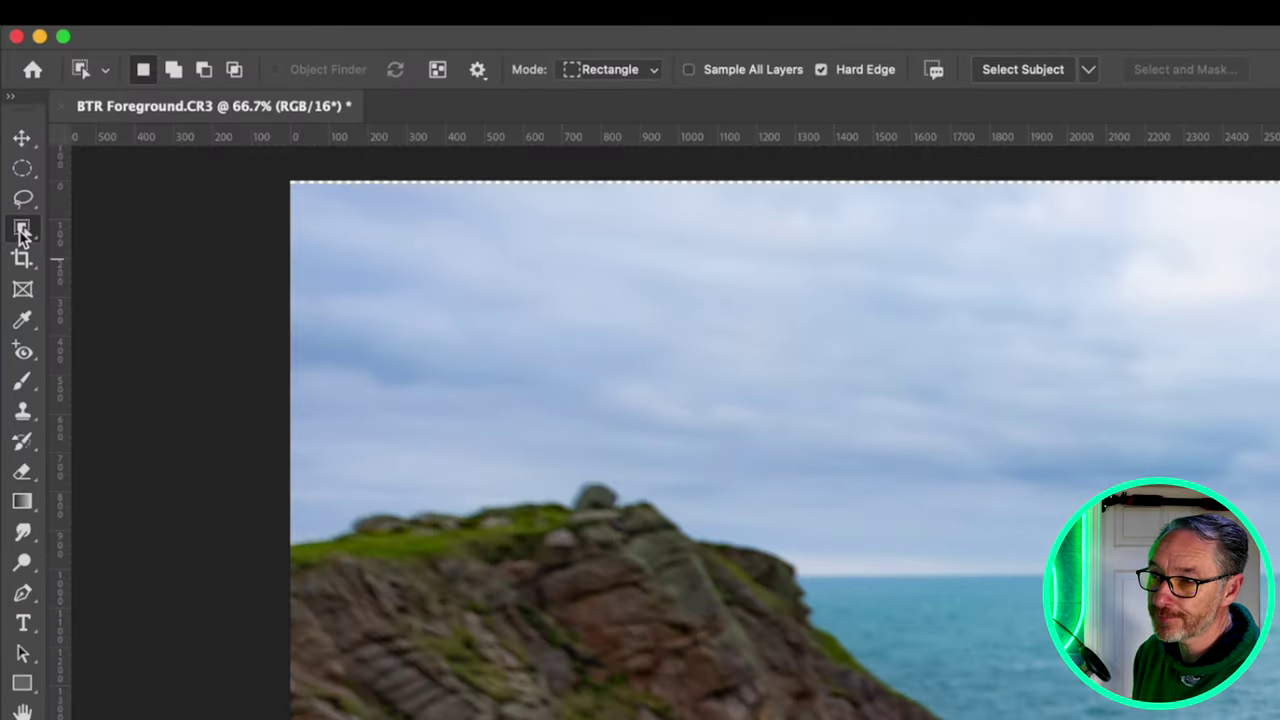
{"action": "left_click", "coordinate": [22, 231]}
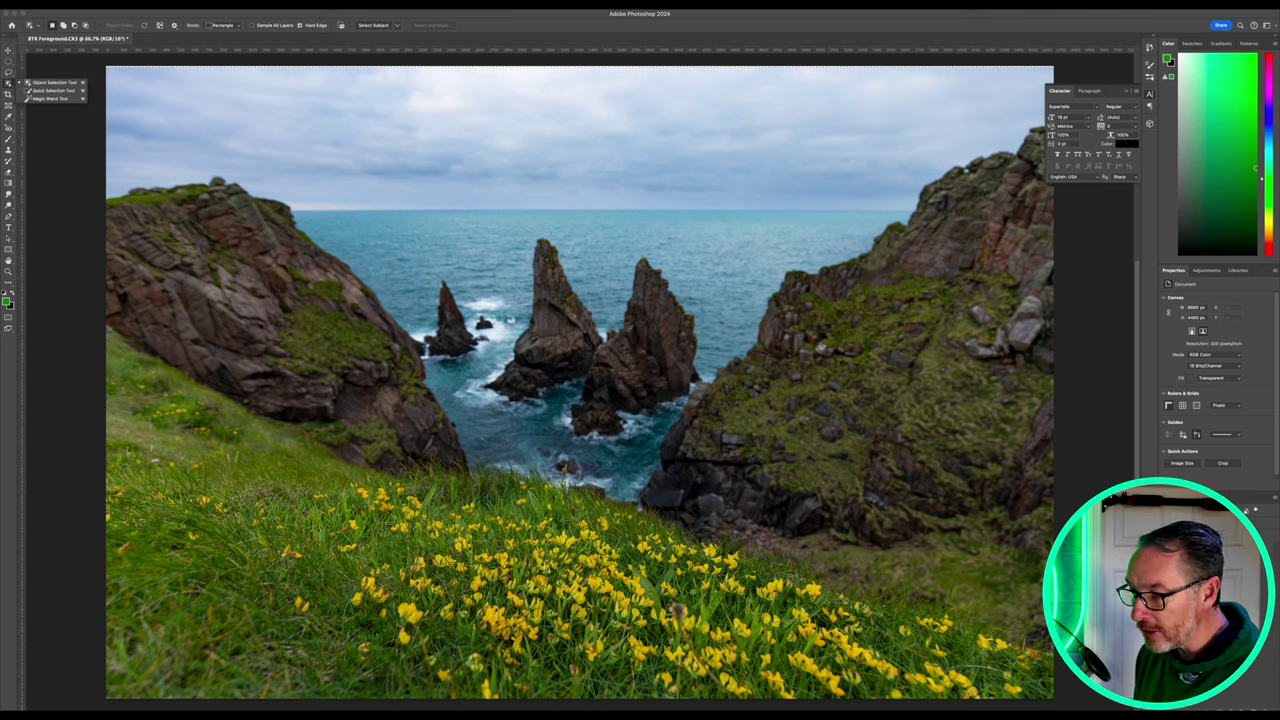
{"action": "left_click", "coordinate": [50, 82]}
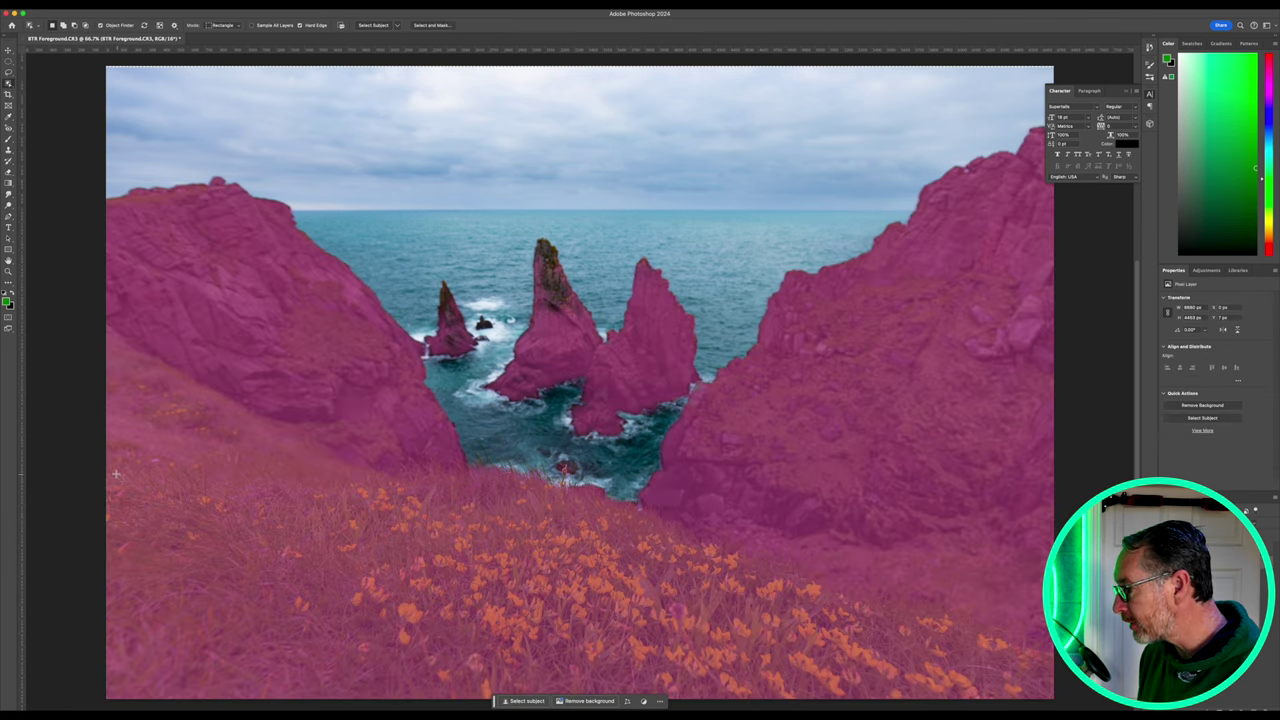
{"action": "left_click_drag", "start_coordinate": [115, 474], "coordinate": [1043, 684]}
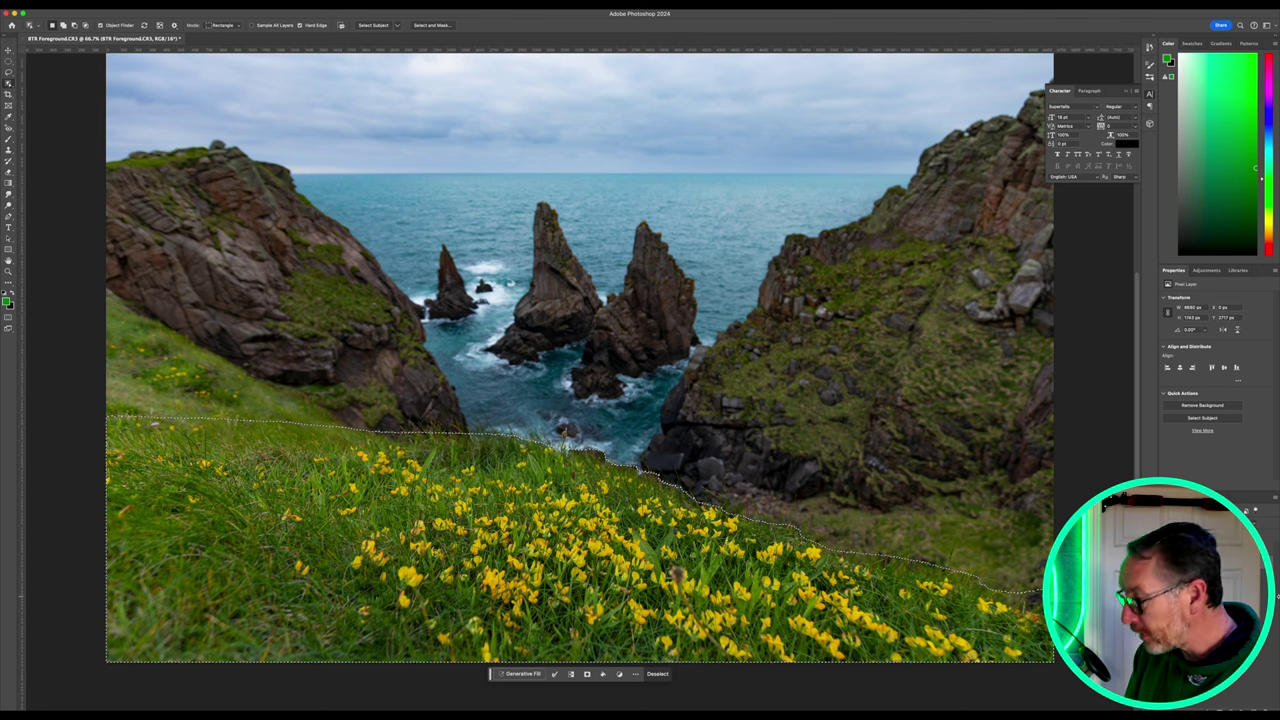
{"action": "key", "text": "super+equal"}
{"action": "key", "text": "super+equal"}
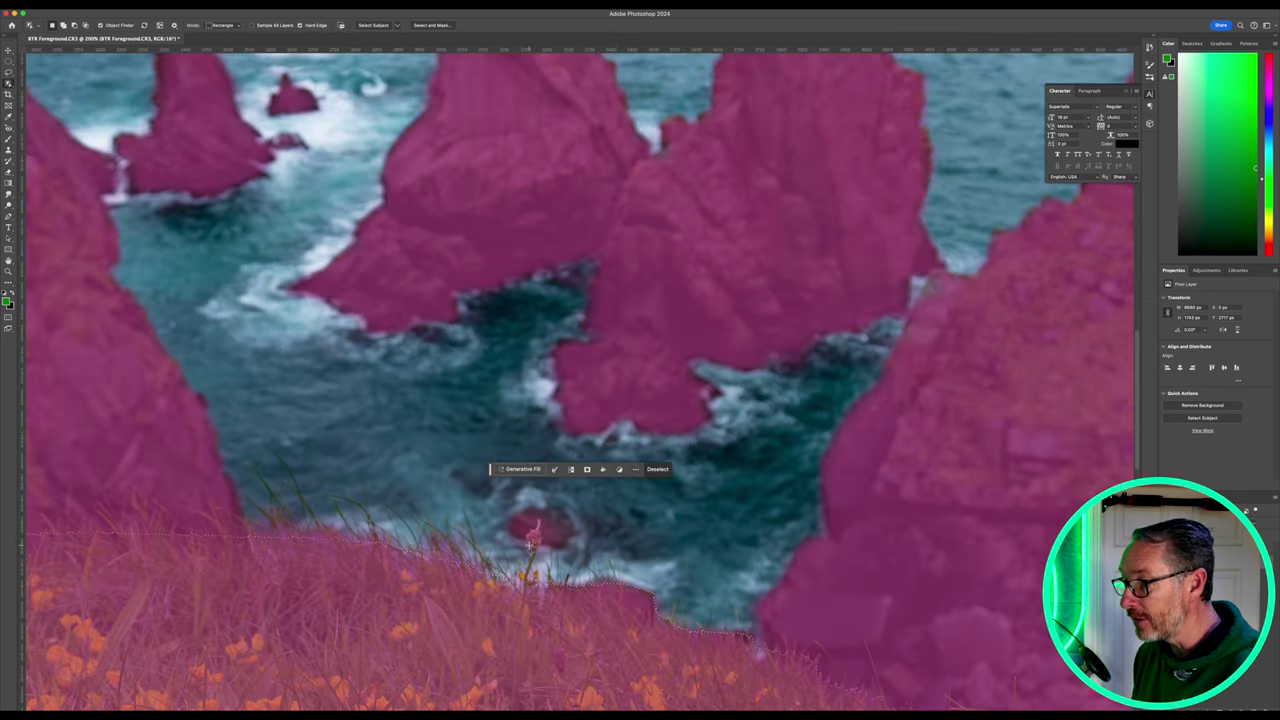
{"action": "key", "text": "super+d"}
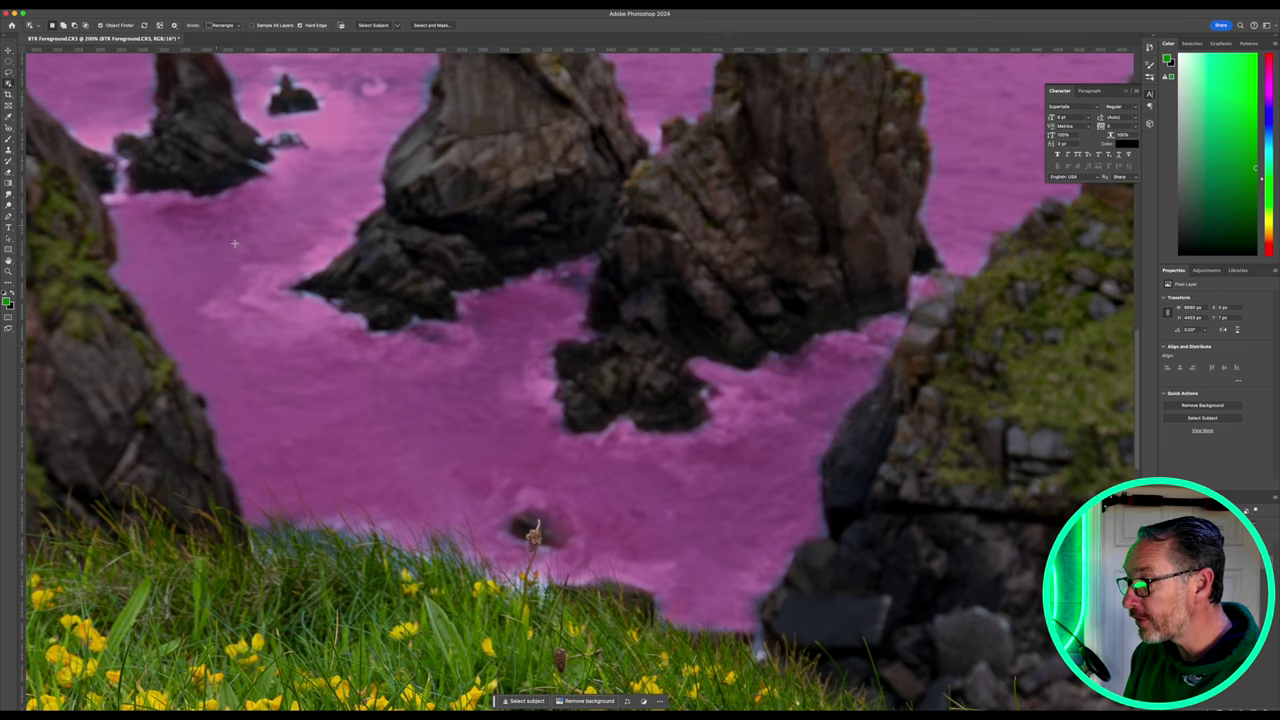
{"action": "key", "text": "super+minus"}
{"action": "key", "text": "super+minus"}
{"action": "key", "text": "super+minus"}
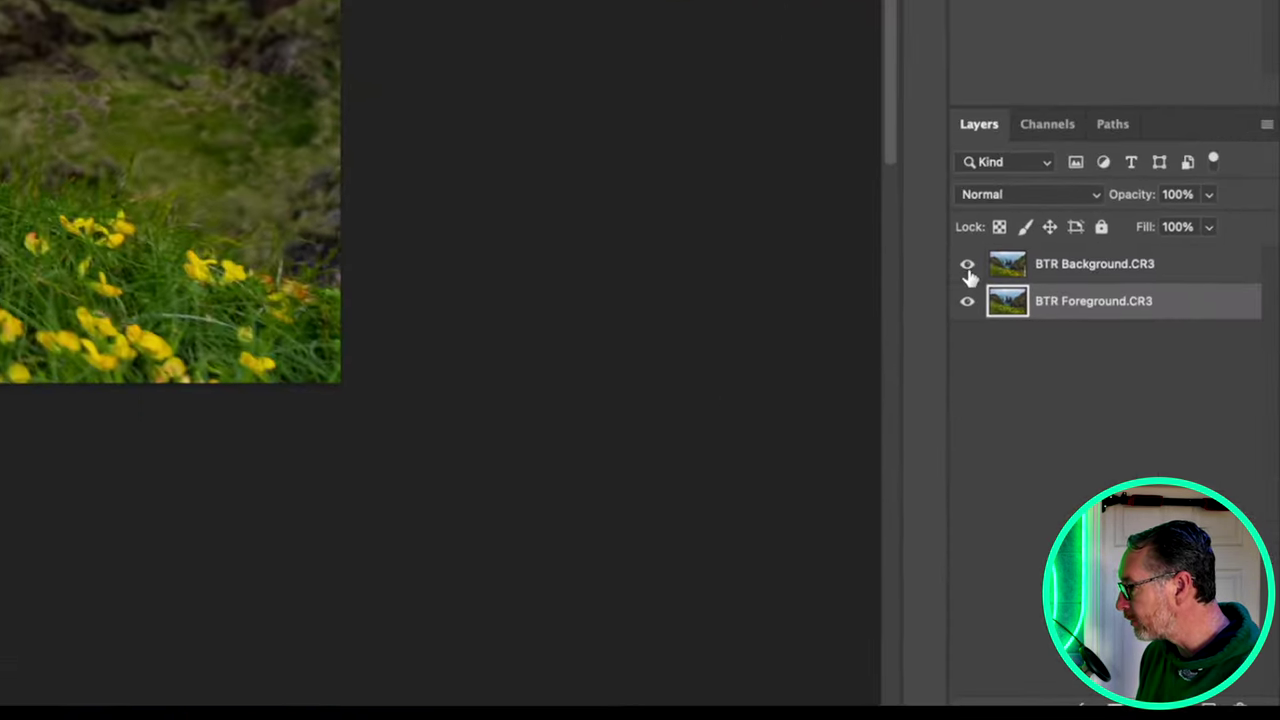
Add a white layer mask to BTR Background.CR3, target it, and preview its red overlay
{"action": "left_click", "coordinate": [1019, 266]}
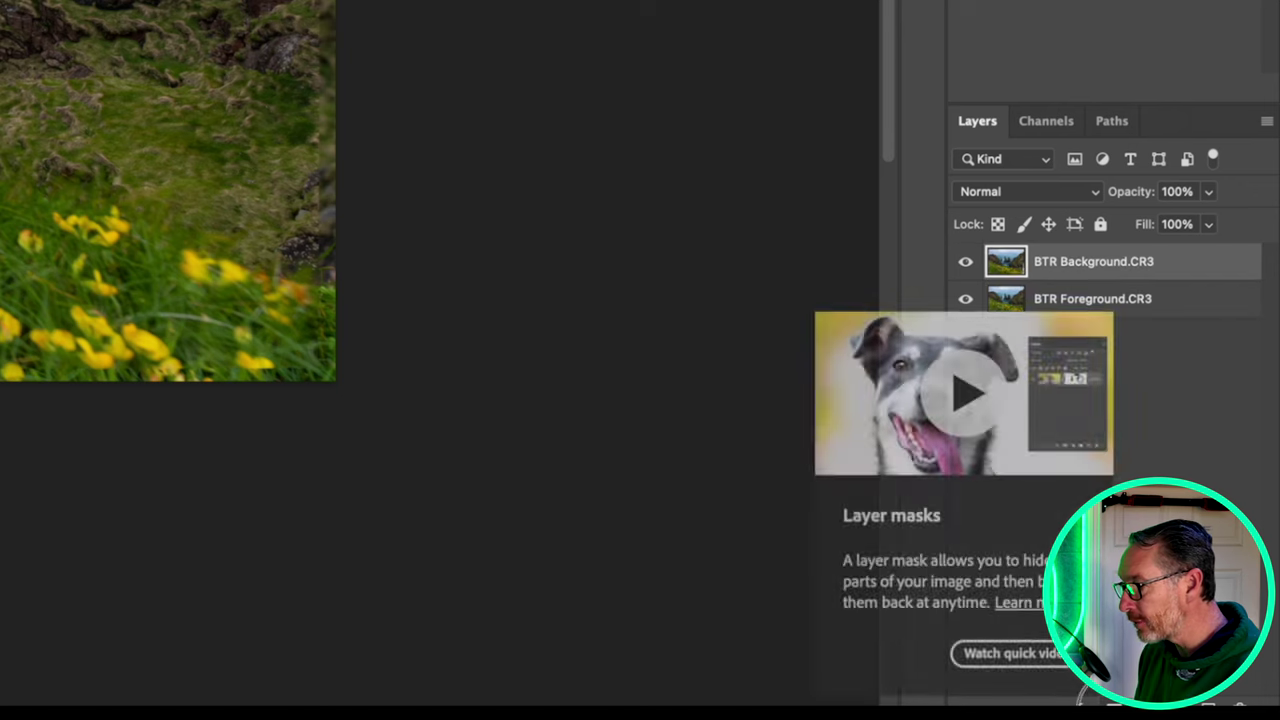
{"action": "left_click", "coordinate": [1115, 706]}
{"action": "left_click", "coordinate": [1063, 262]}
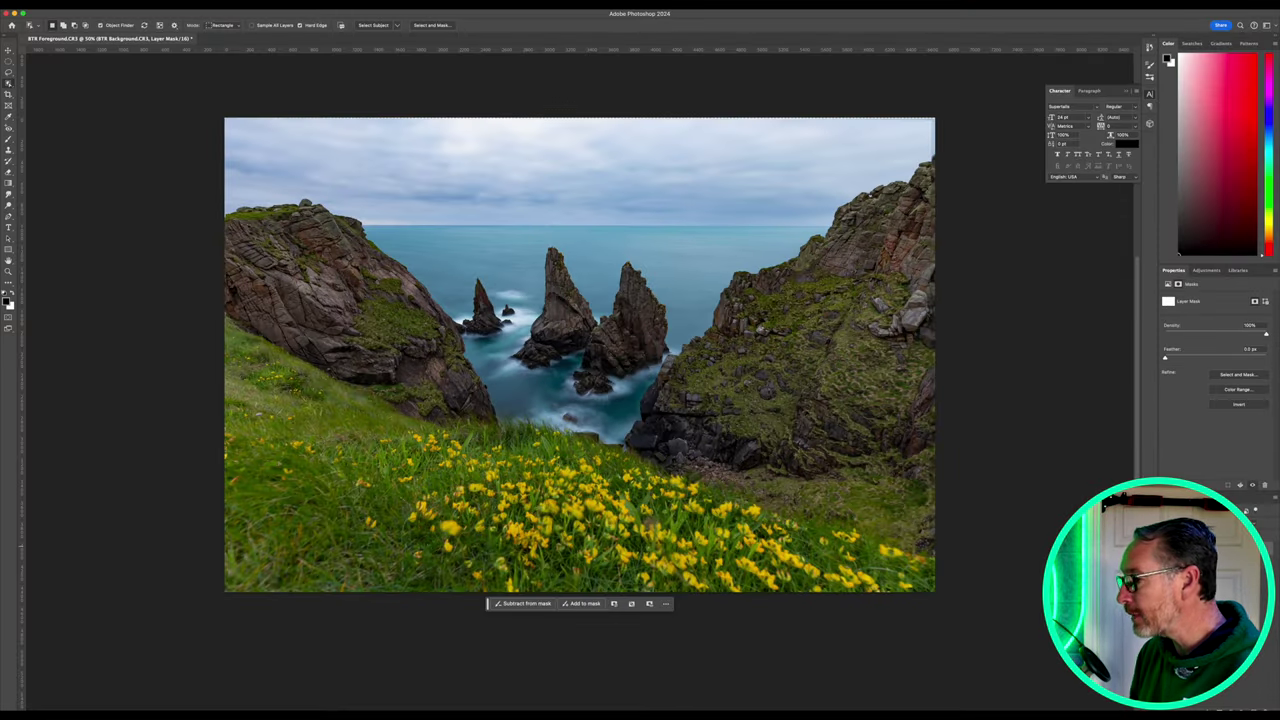
{"action": "key", "text": "backslash"}
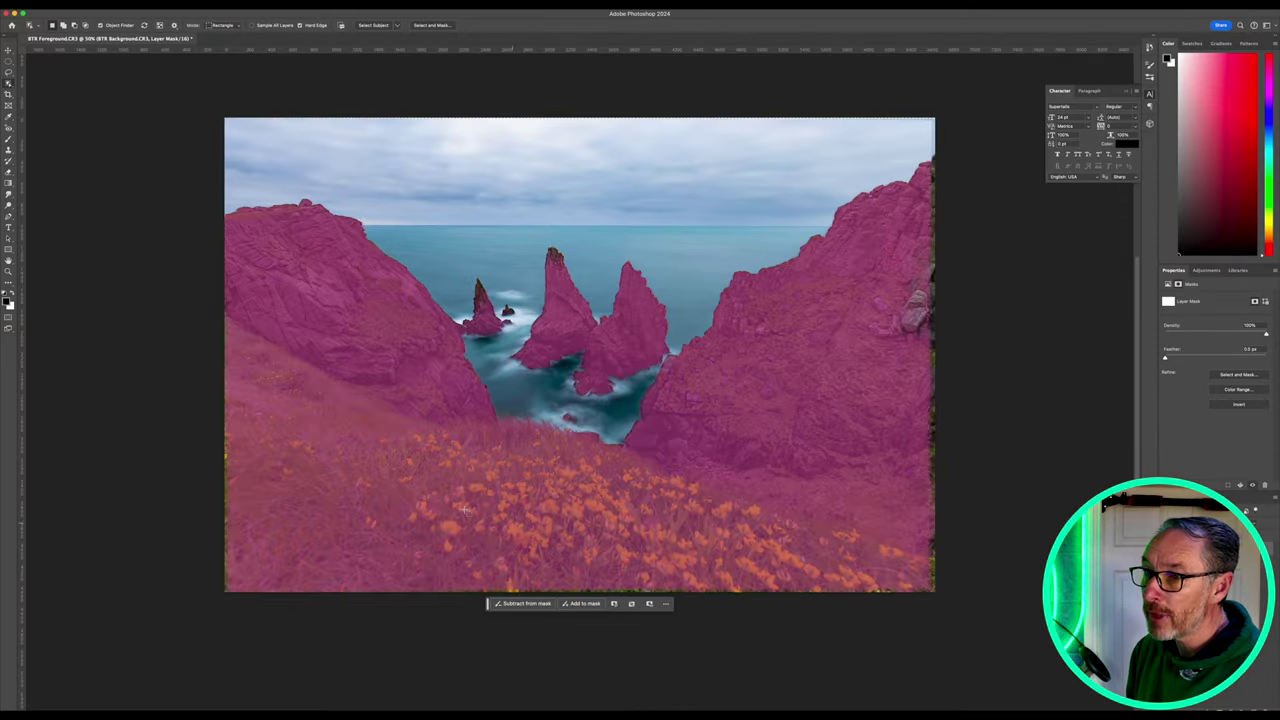
{"action": "key", "text": "backslash"}
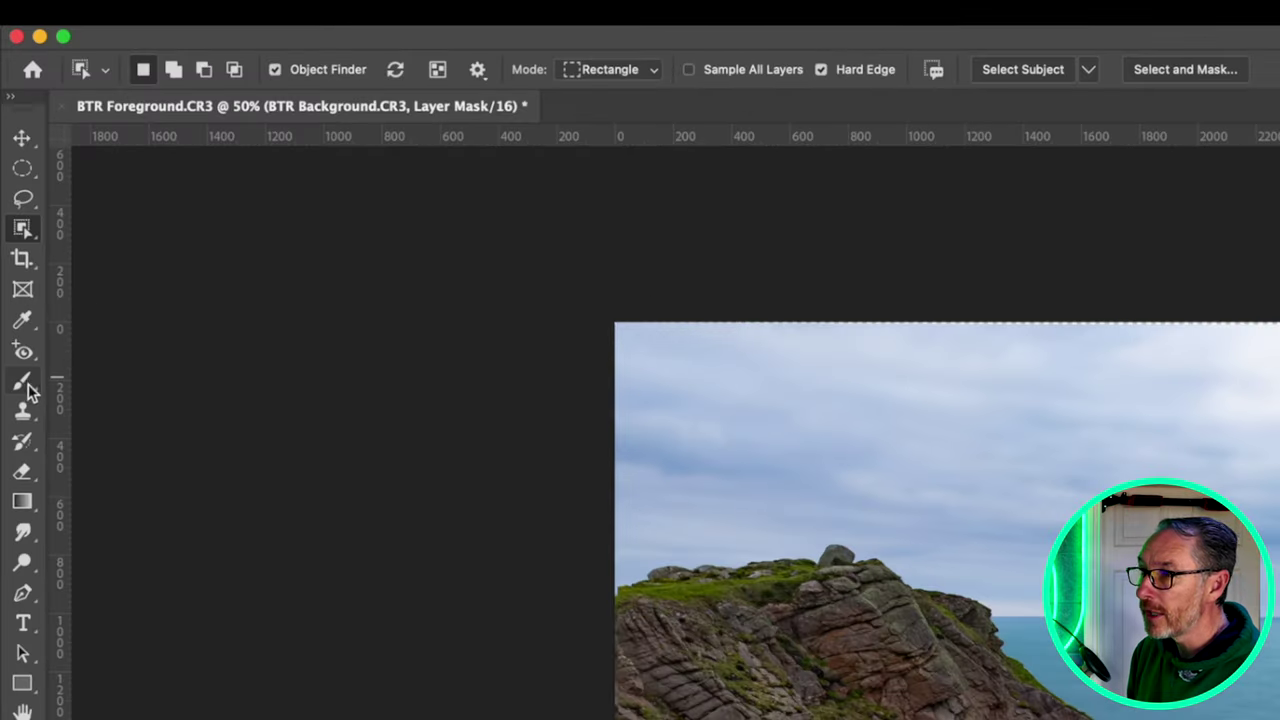
{"action": "left_click", "coordinate": [9, 145]}
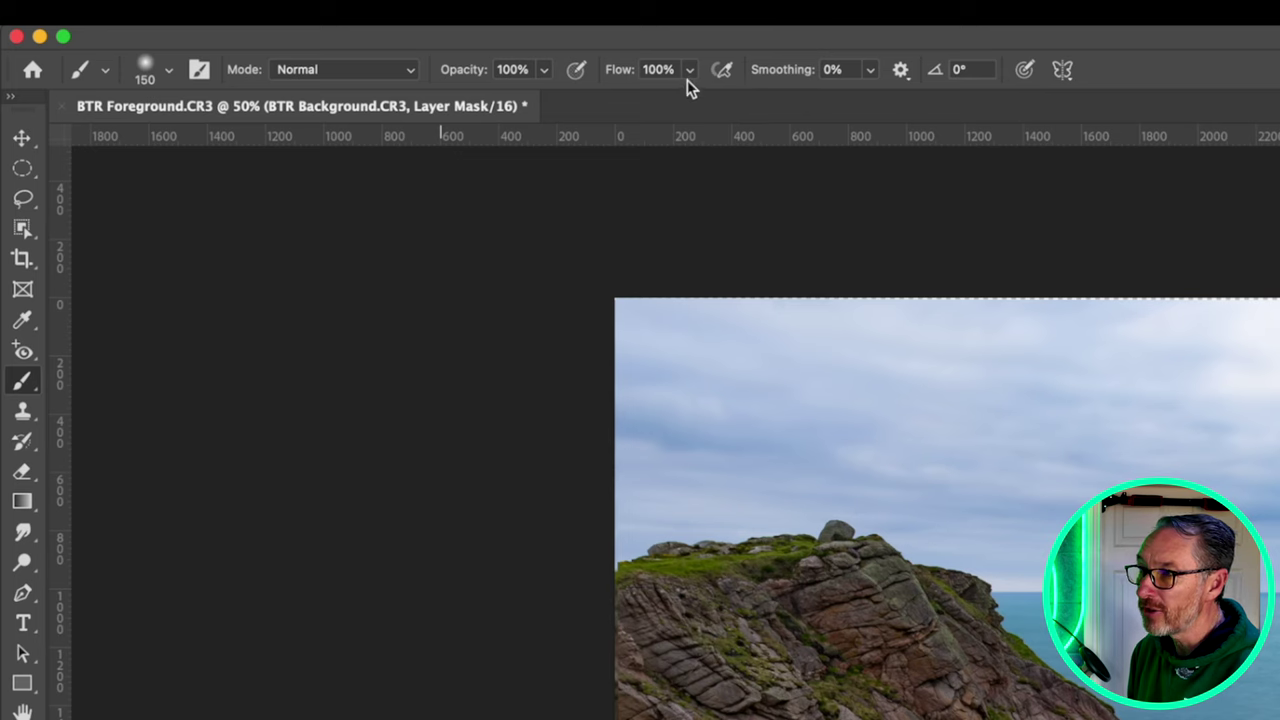
Paint black on the mask to reveal the sharp yellow flowers and, at 200%, the grass stem
{"action": "left_click", "coordinate": [869, 71]}
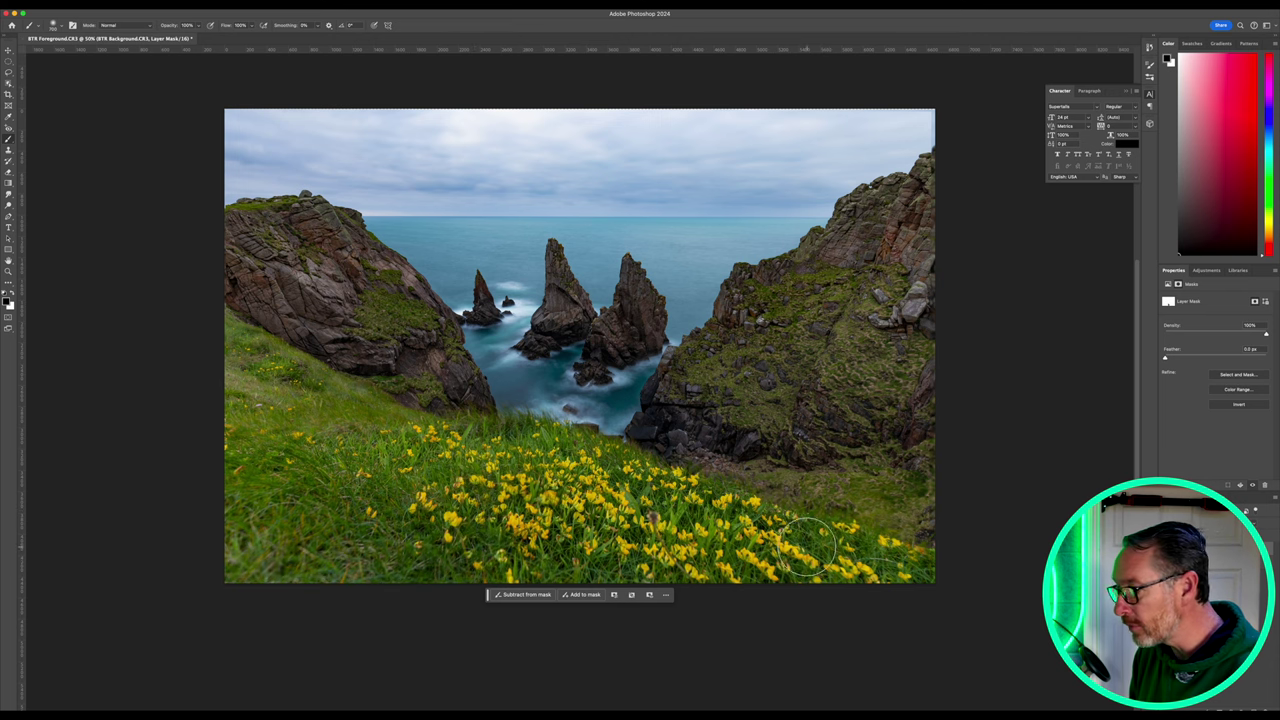
{"action": "mouse_move", "coordinate": [370, 483]}
{"action": "left_mouse_down"}
{"action": "mouse_move", "coordinate": [525, 480]}
{"action": "mouse_move", "coordinate": [360, 486]}
{"action": "mouse_move", "coordinate": [283, 519]}
{"action": "left_mouse_up"}
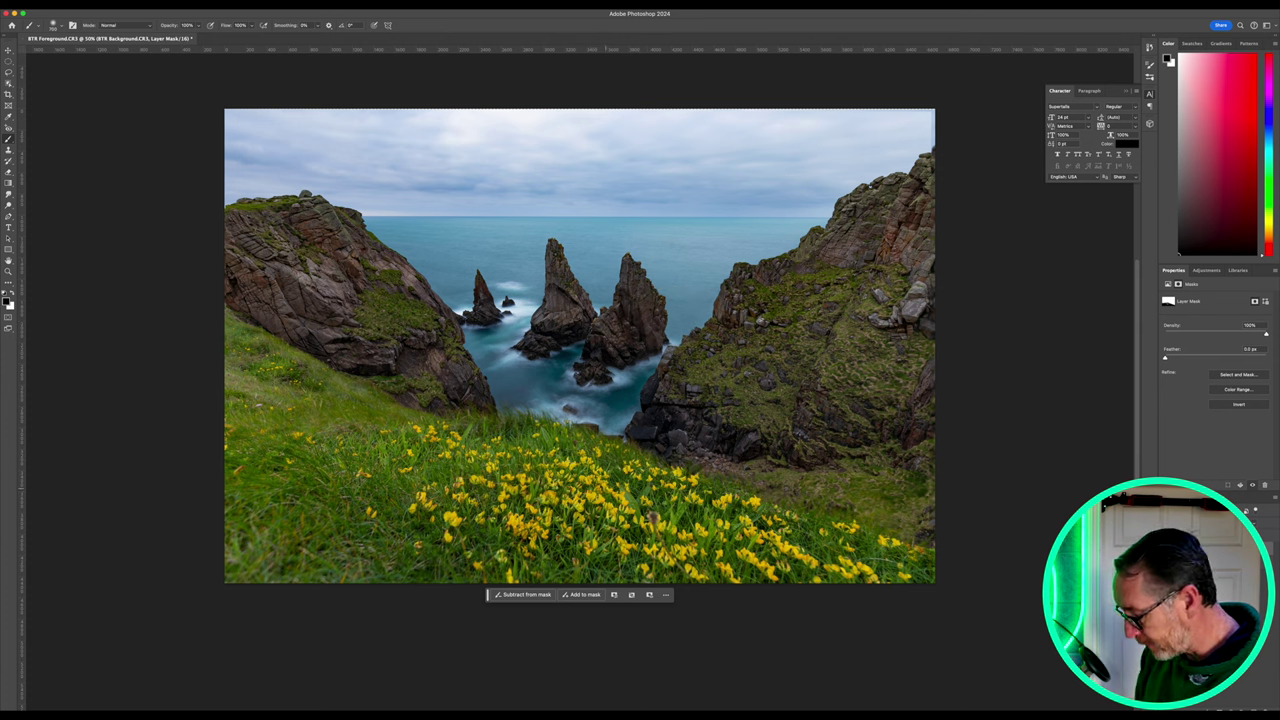
{"action": "key", "text": "super+equal"}
{"action": "key", "text": "super+equal"}
{"action": "key", "text": "super+equal"}
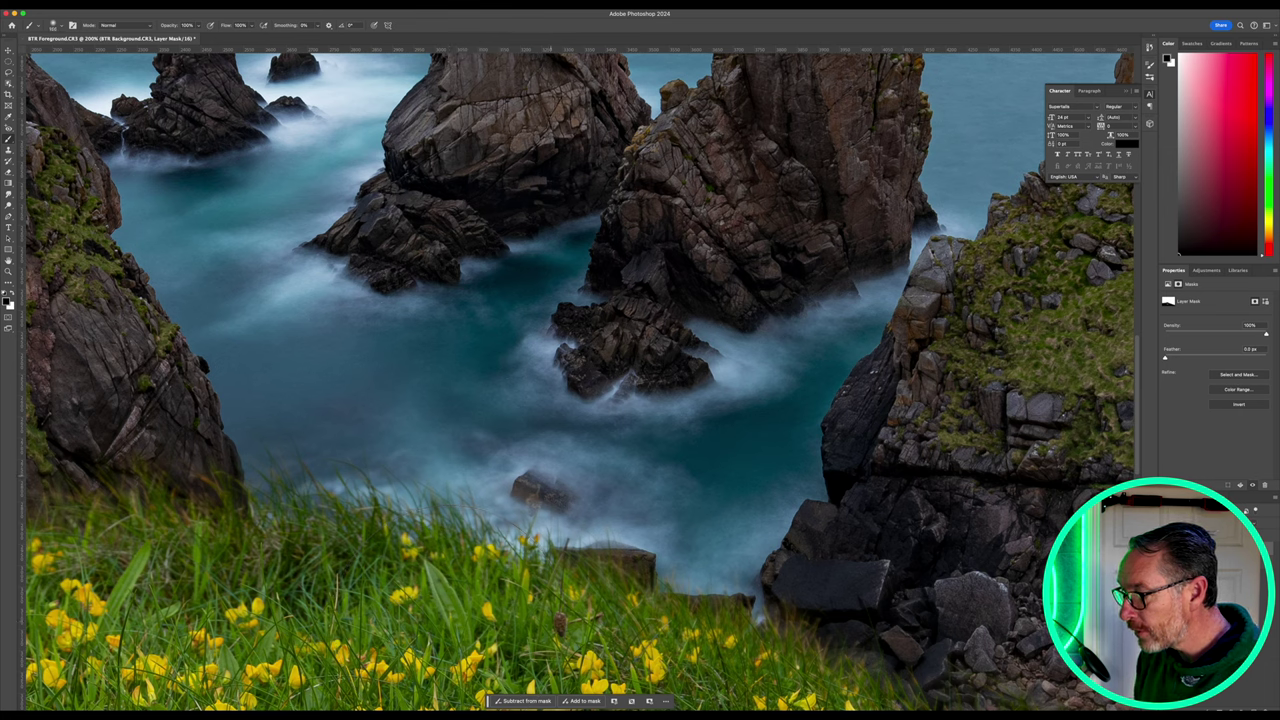
{"action": "left_click_drag", "start_coordinate": [538, 498], "coordinate": [522, 568]}
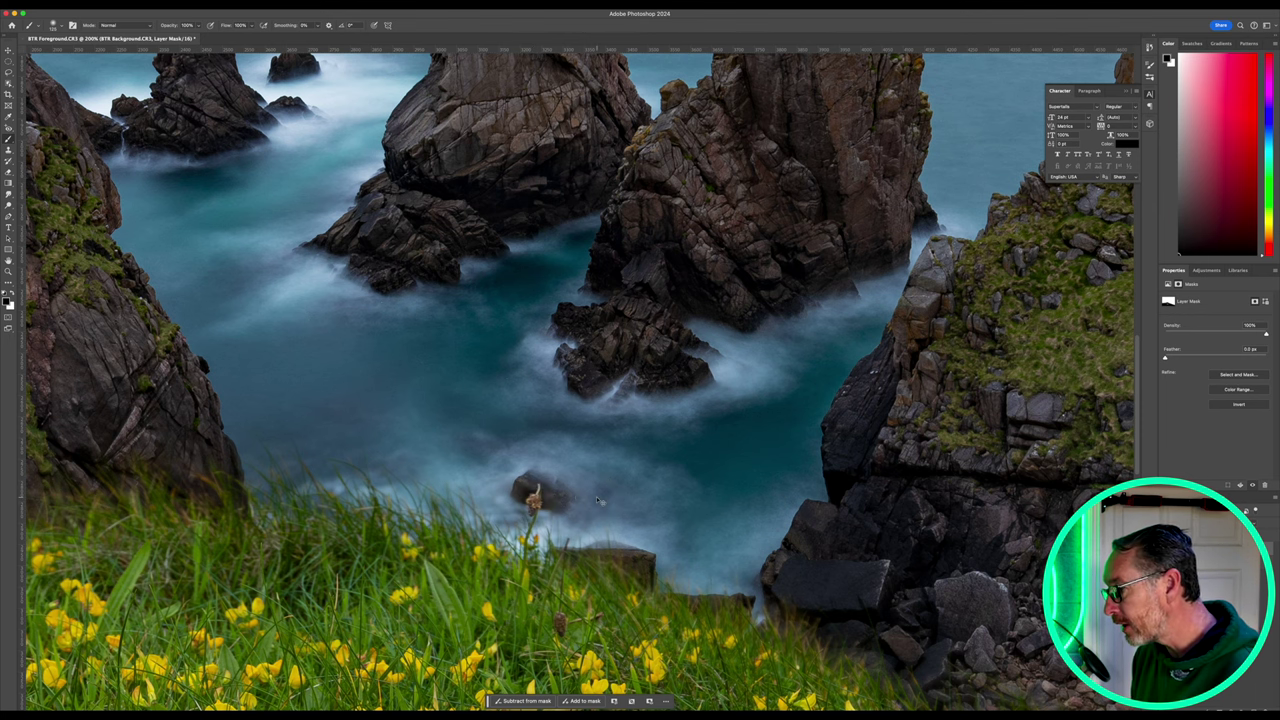
{"action": "key", "text": "super+minus"}
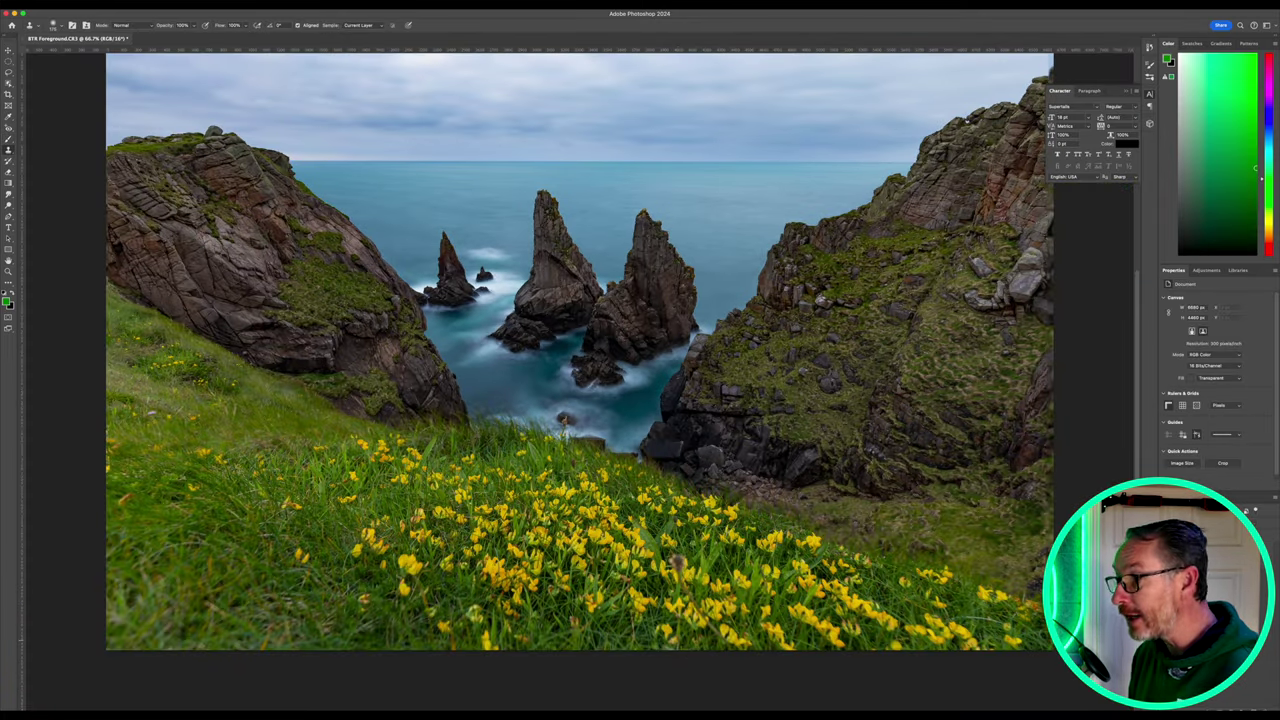
Save the blended composite so it returns to Lightroom as BTR Background-Edit.tif
{"action": "key", "text": "ctrl+s"}
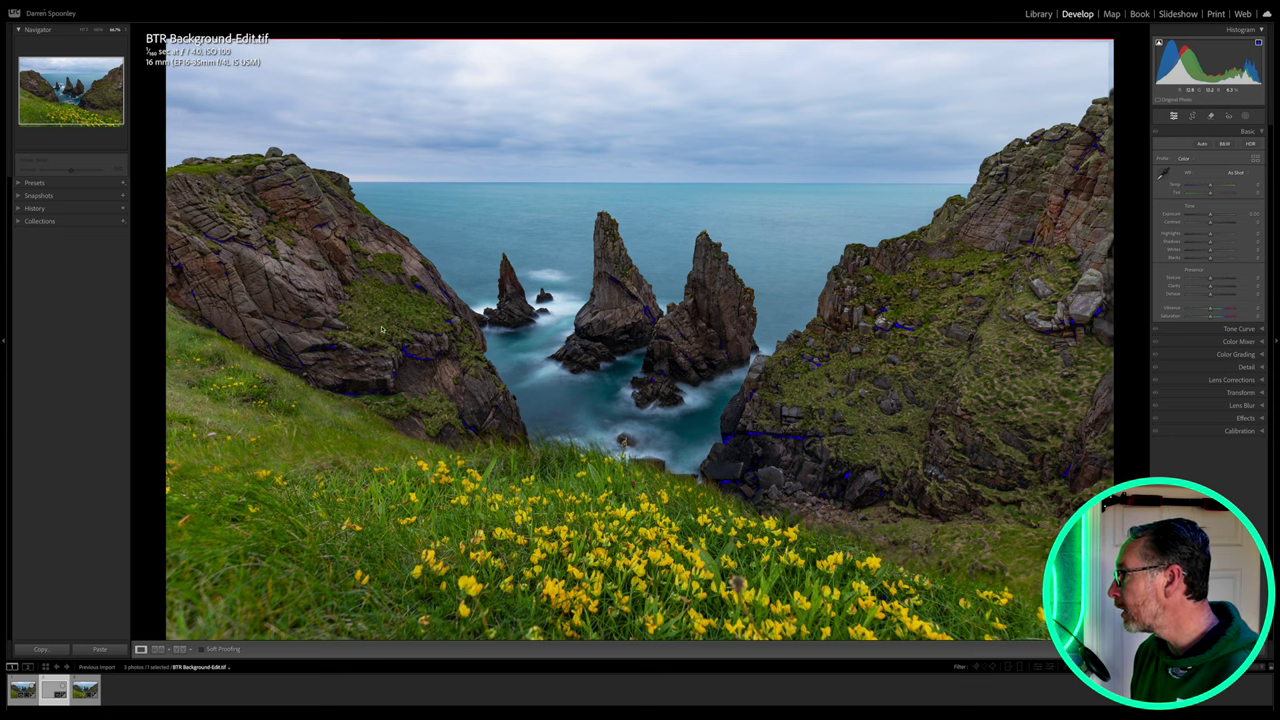
Remove a small distraction among the yellow flowers with the Remove tool
{"action": "left_click", "coordinate": [1209, 117]}
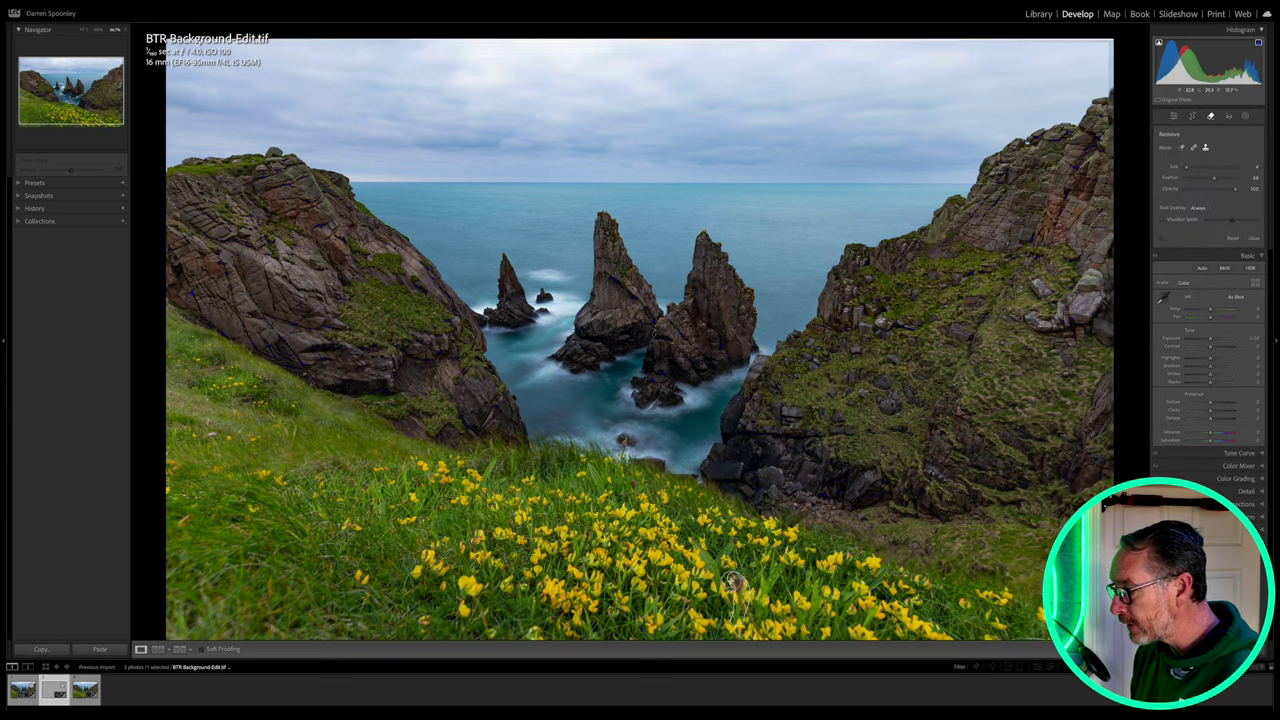
{"action": "left_click_drag", "start_coordinate": [735, 588], "coordinate": [845, 598]}
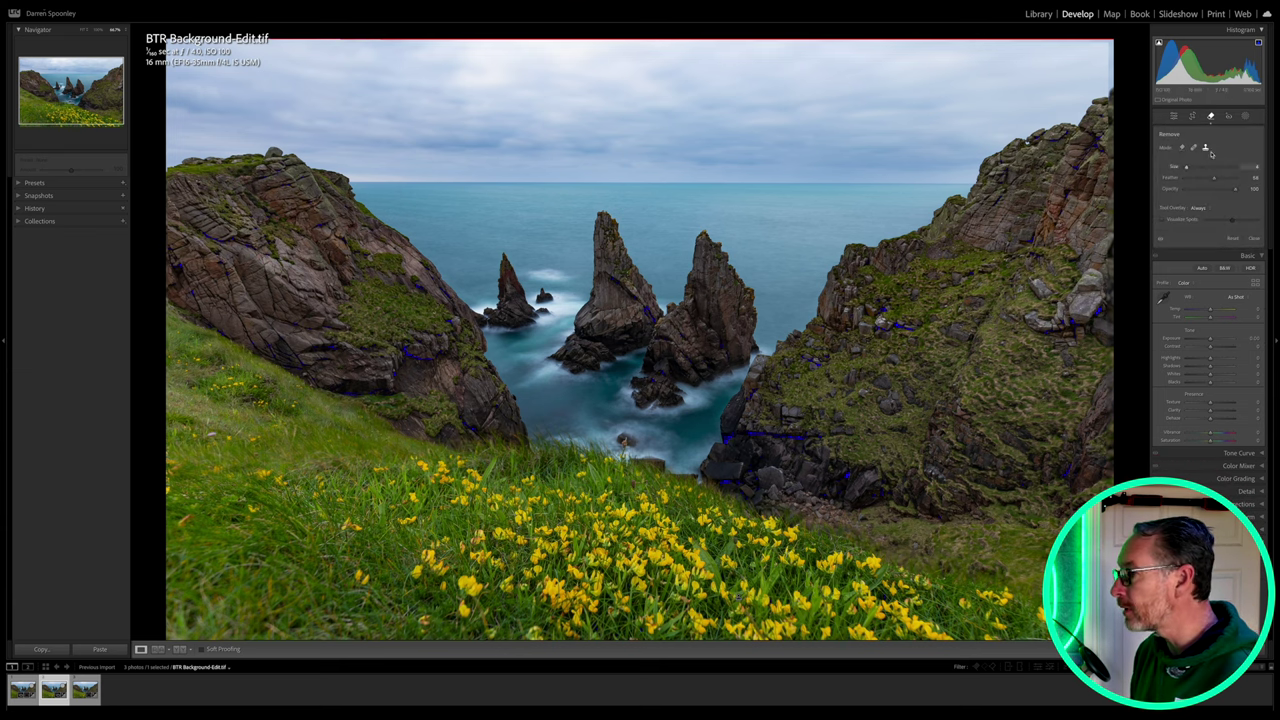
{"action": "key", "text": "r"}
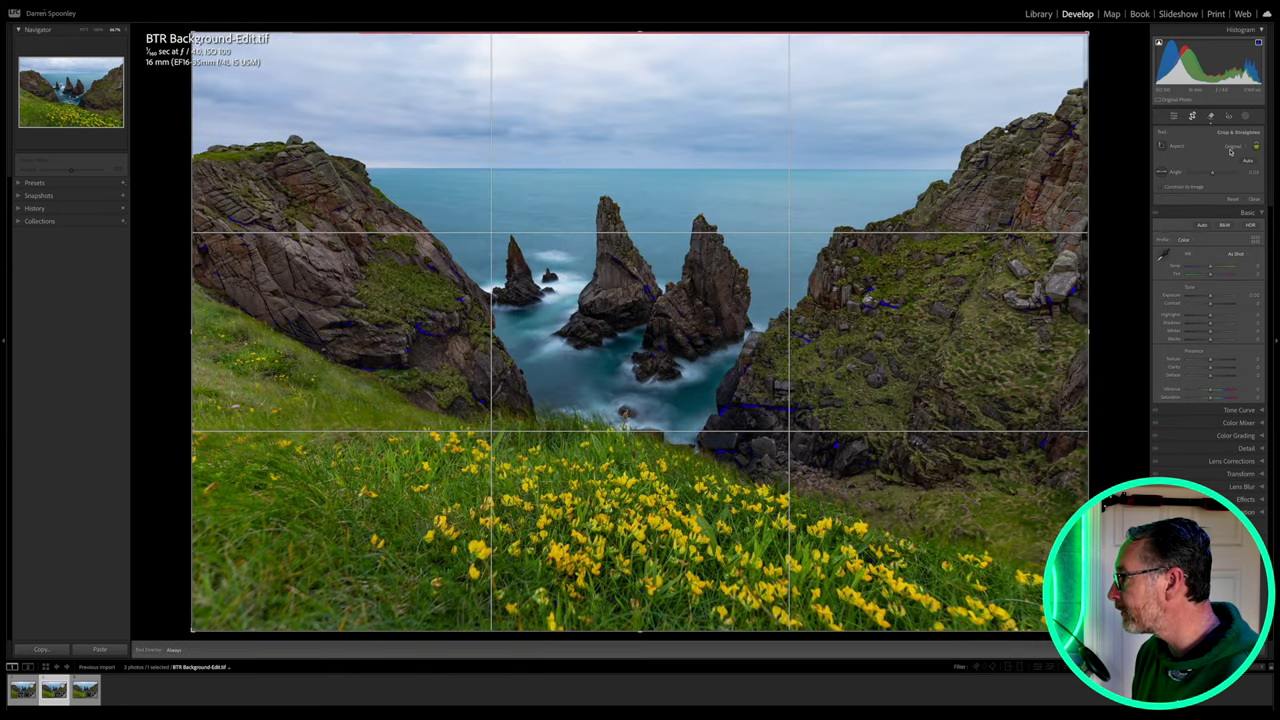
Crop the composite to a 16 x 9 aspect ratio
{"action": "left_click", "coordinate": [1230, 150]}
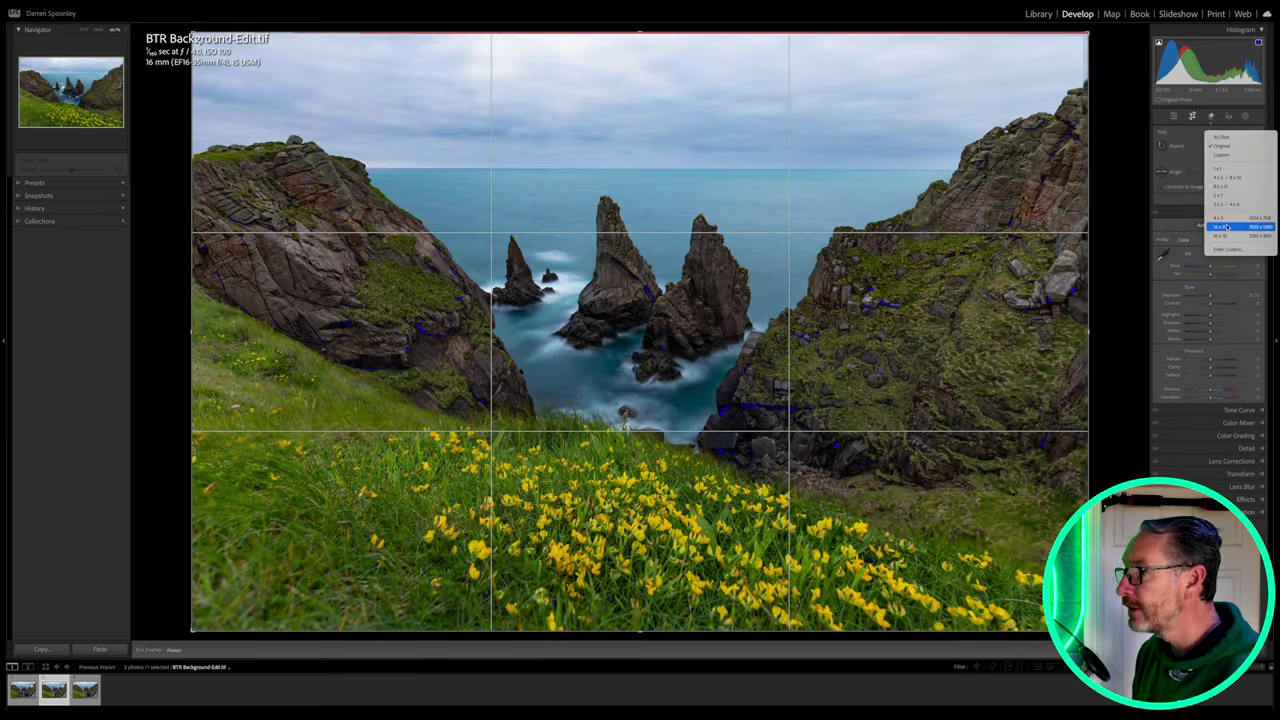
{"action": "key", "text": "Return"}
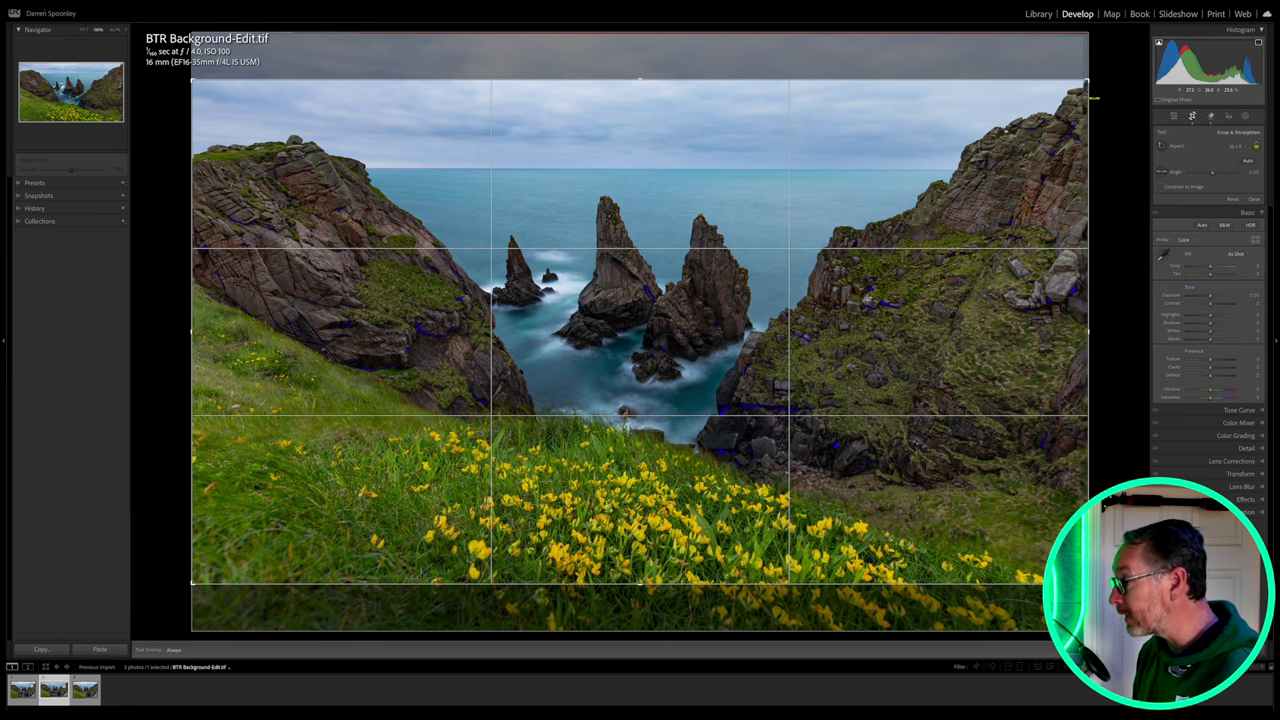
{"action": "key", "text": "Return"}
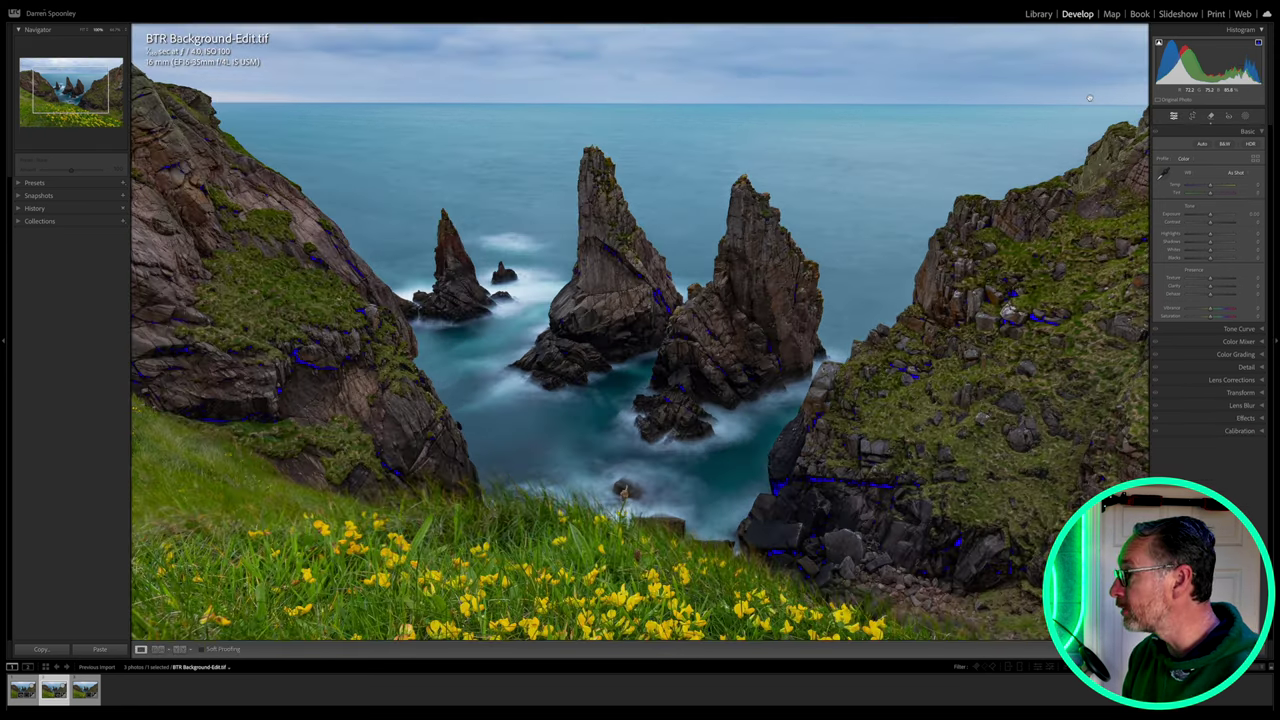
Inspect the central sea stacks at 1:1 for clipped shadows, then return to Fit view
{"action": "key", "text": "z"}
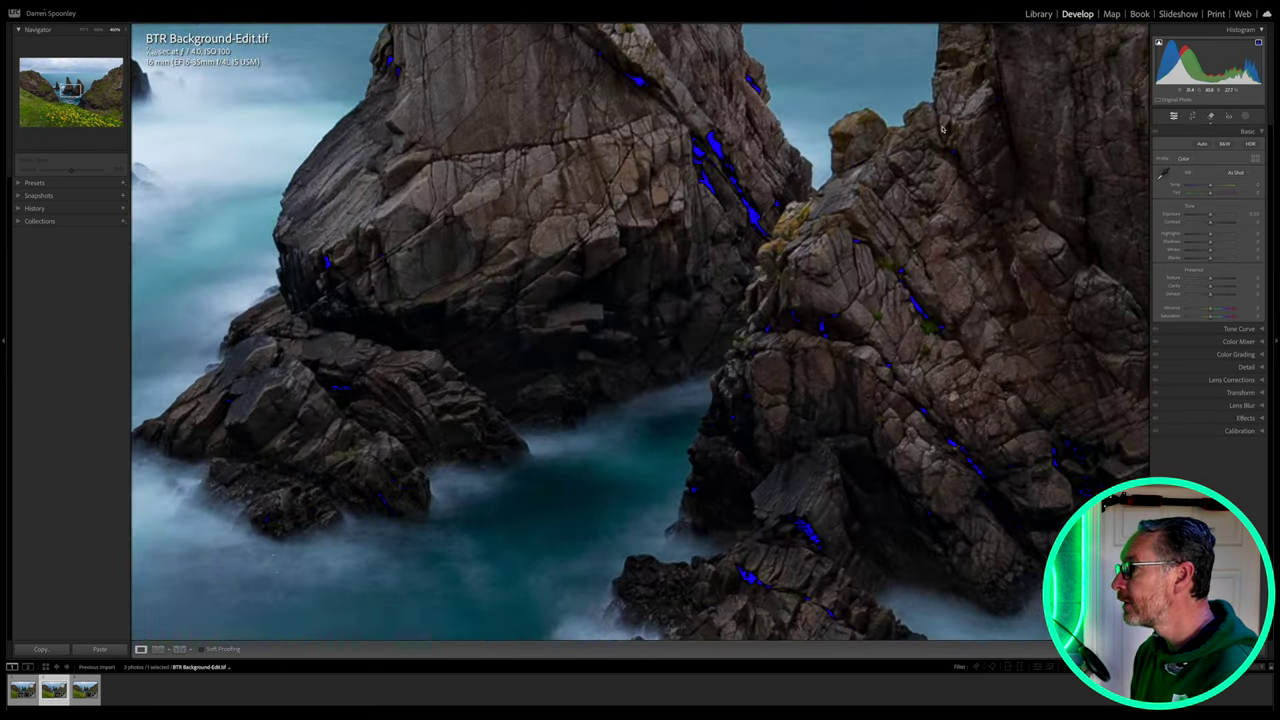
{"action": "scroll", "coordinate": [941, 128], "scroll_direction": "right", "scroll_amount": 15}
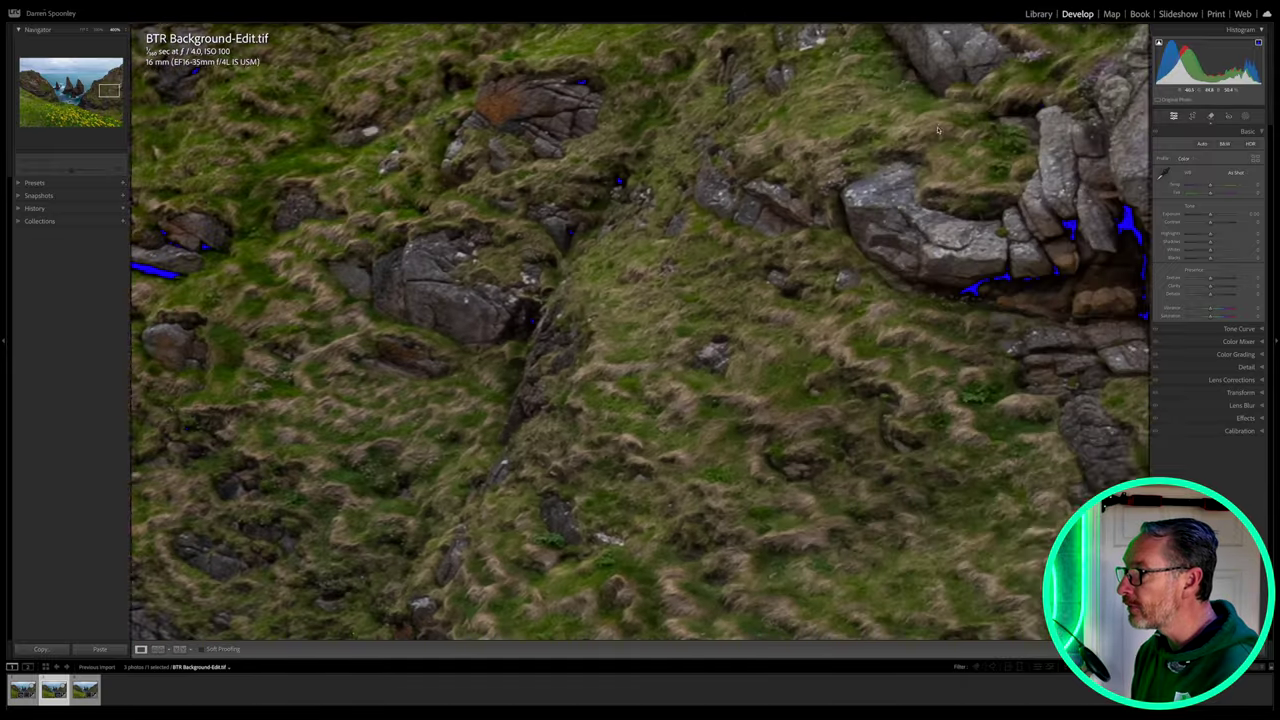
{"action": "scroll", "coordinate": [938, 130], "scroll_direction": "right", "scroll_amount": 10}
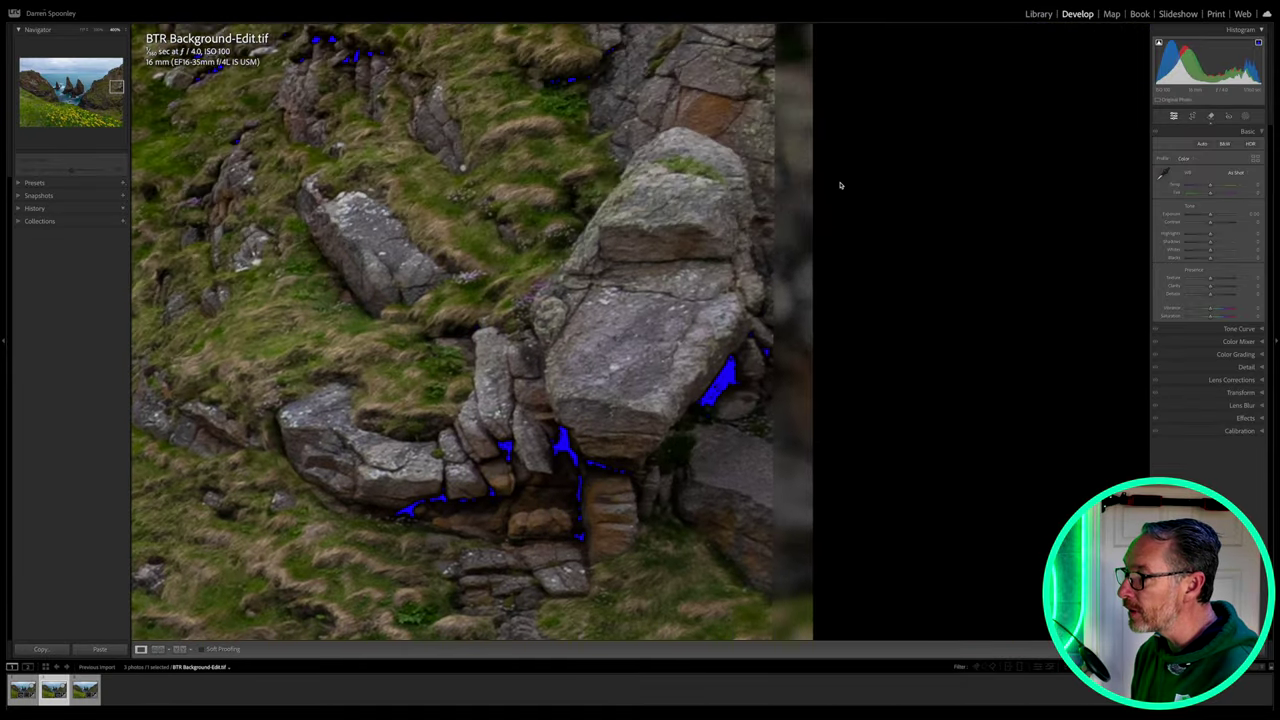
{"action": "scroll", "coordinate": [840, 183], "scroll_direction": "up", "scroll_amount": 10}
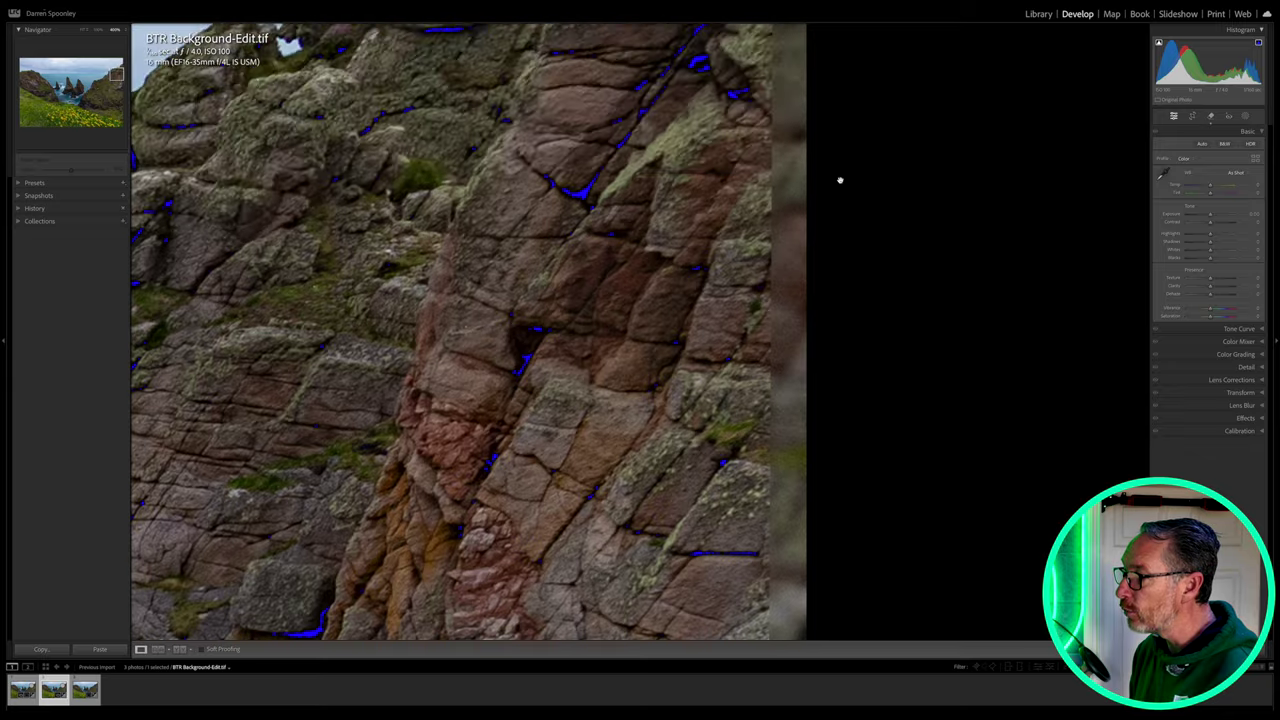
{"action": "scroll", "coordinate": [840, 181], "scroll_direction": "up", "scroll_amount": 10}
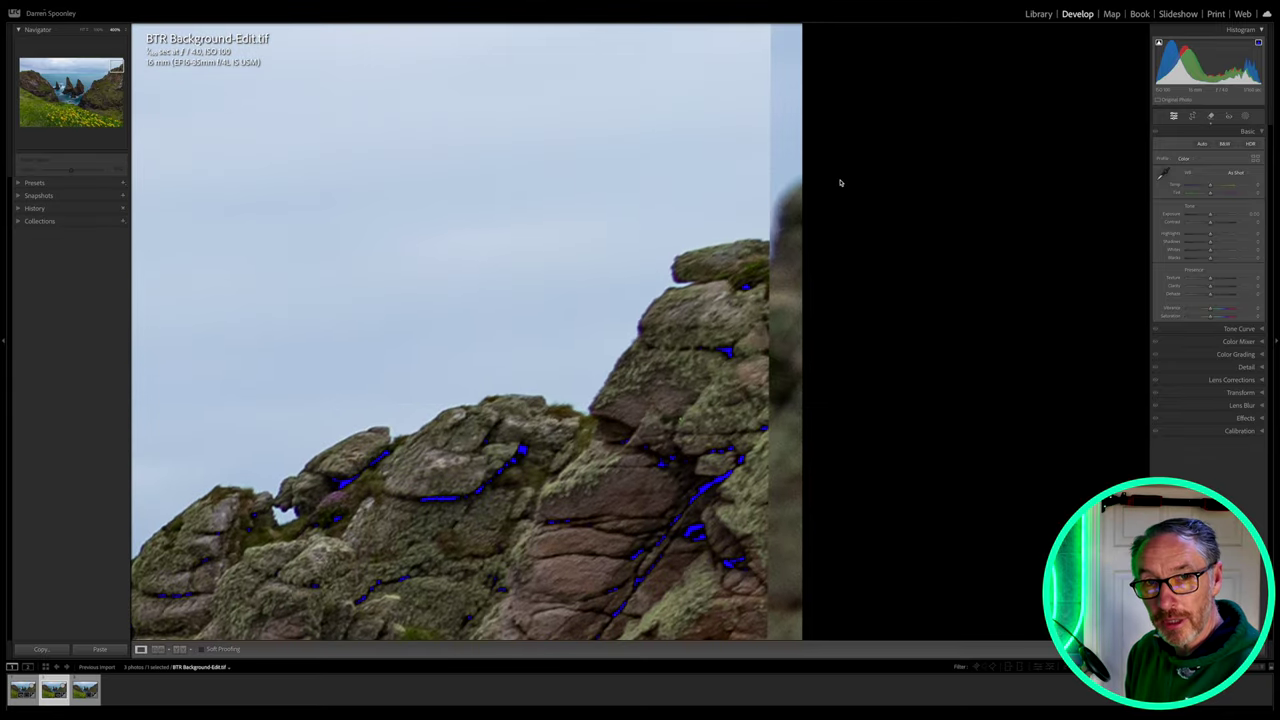
{"action": "scroll", "coordinate": [840, 183], "scroll_direction": "up", "scroll_amount": 3}
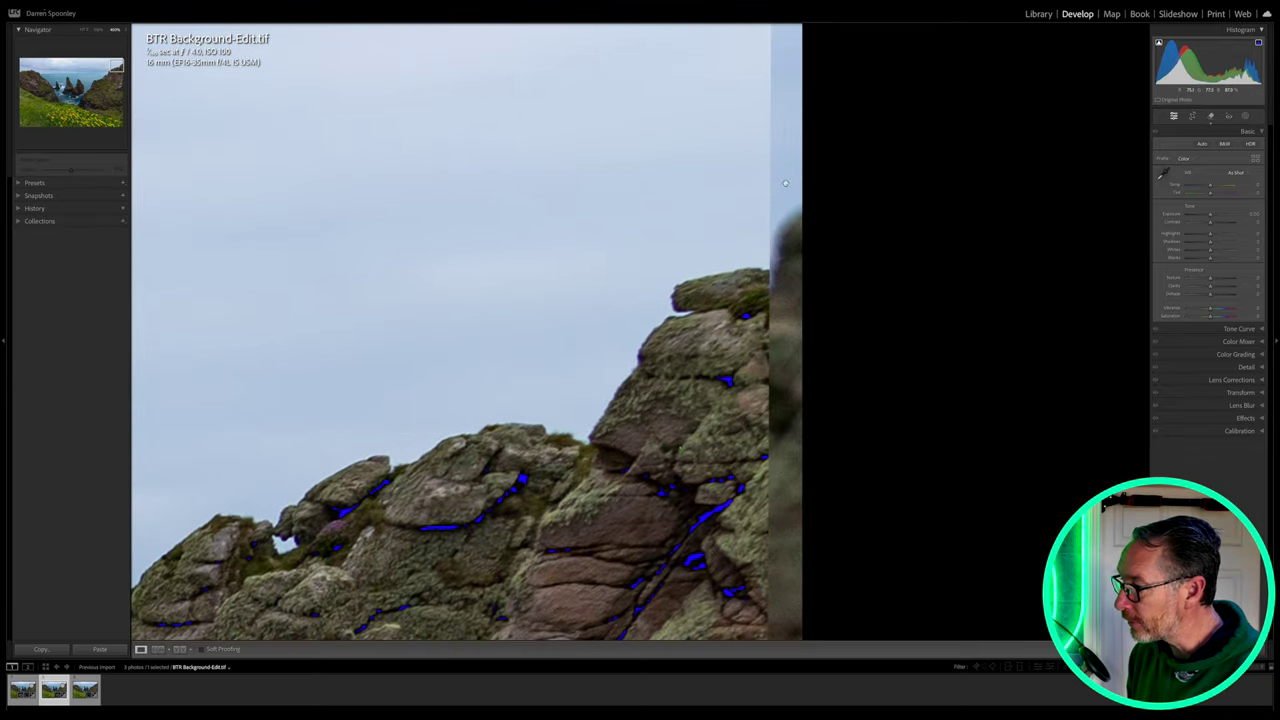
{"action": "left_click", "coordinate": [796, 234]}
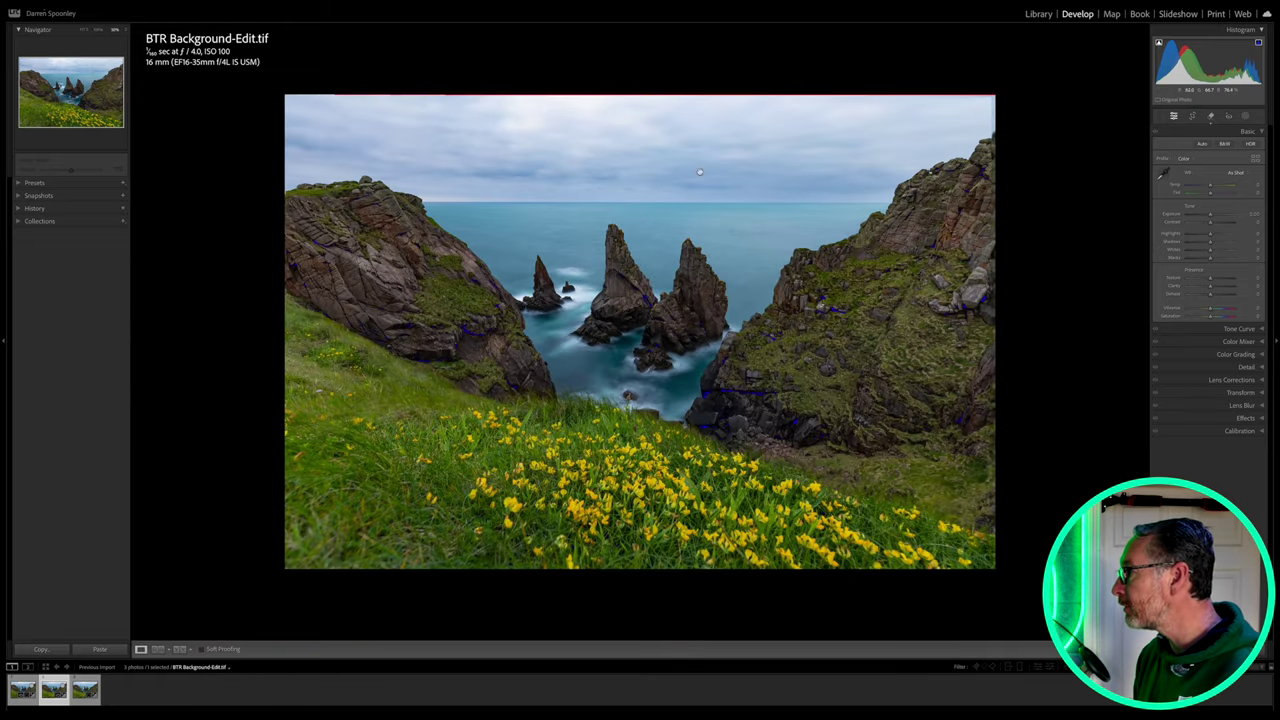
Apply a 16:9 crop with slight trims on the left and right edges
{"action": "key", "text": "r"}
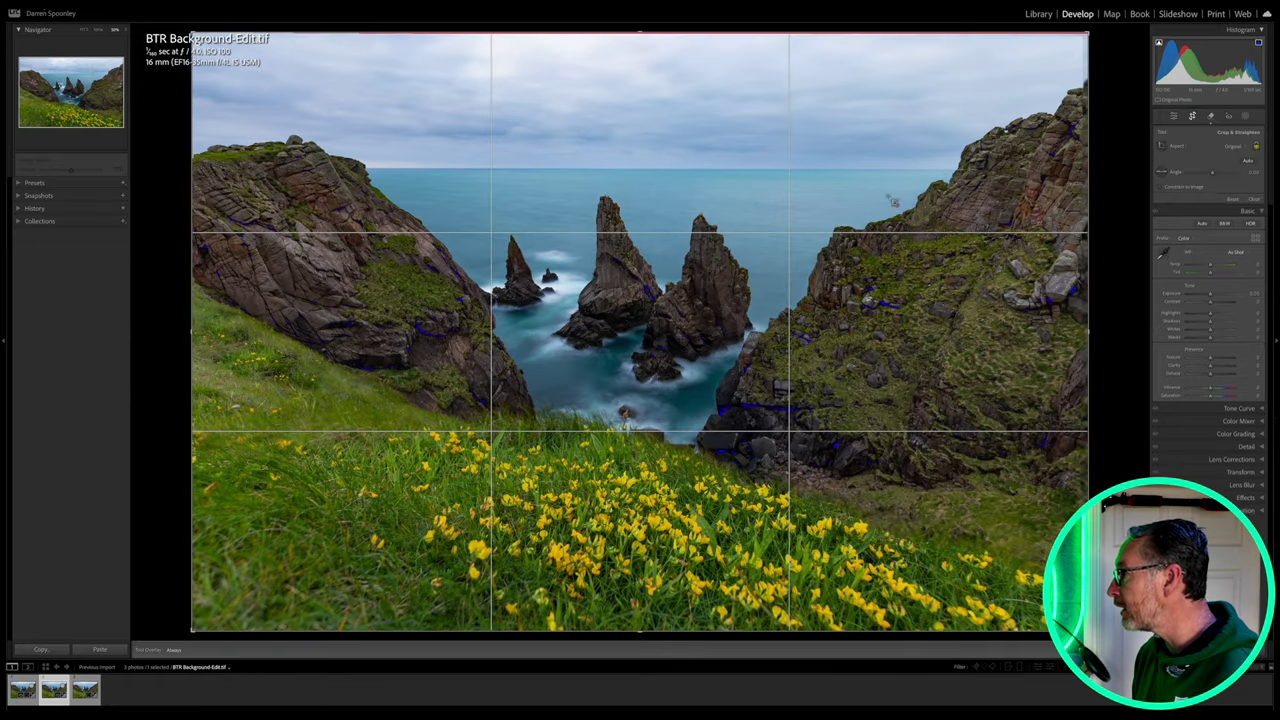
{"action": "left_click", "coordinate": [1235, 148]}
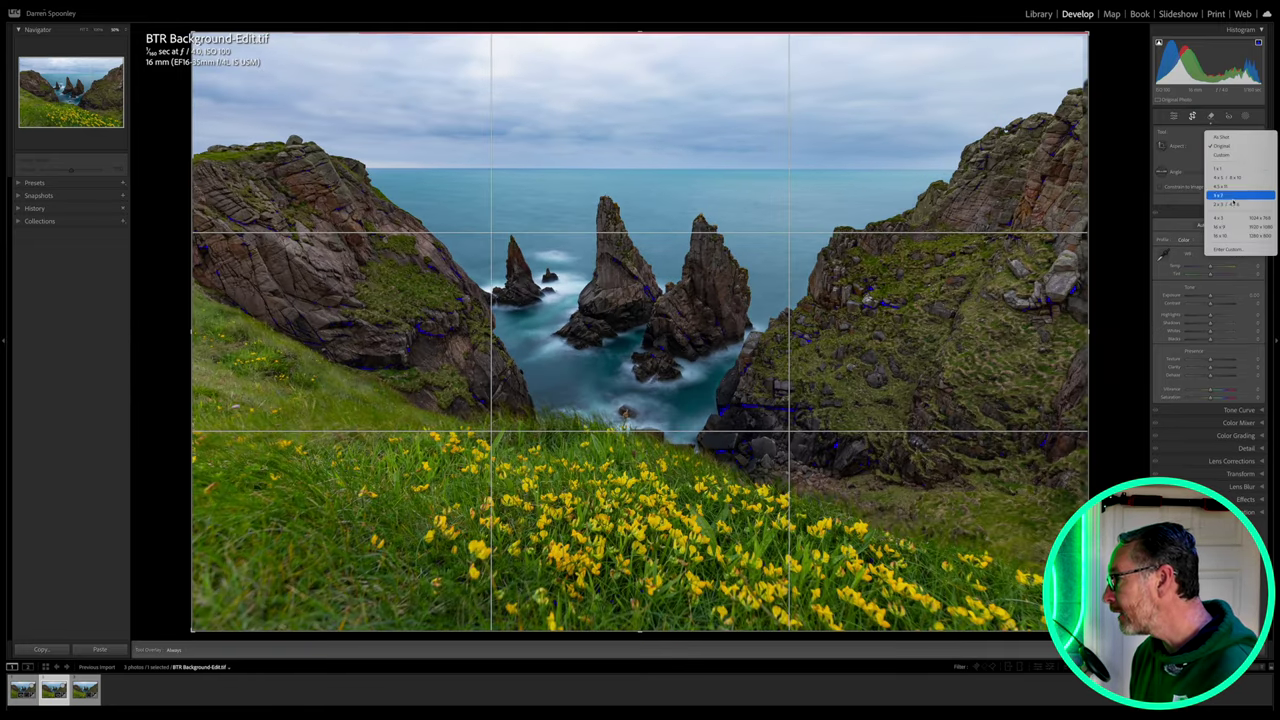
{"action": "left_click", "coordinate": [1230, 223]}
{"action": "left_click_drag", "start_coordinate": [1088, 330], "coordinate": [1087, 331]}
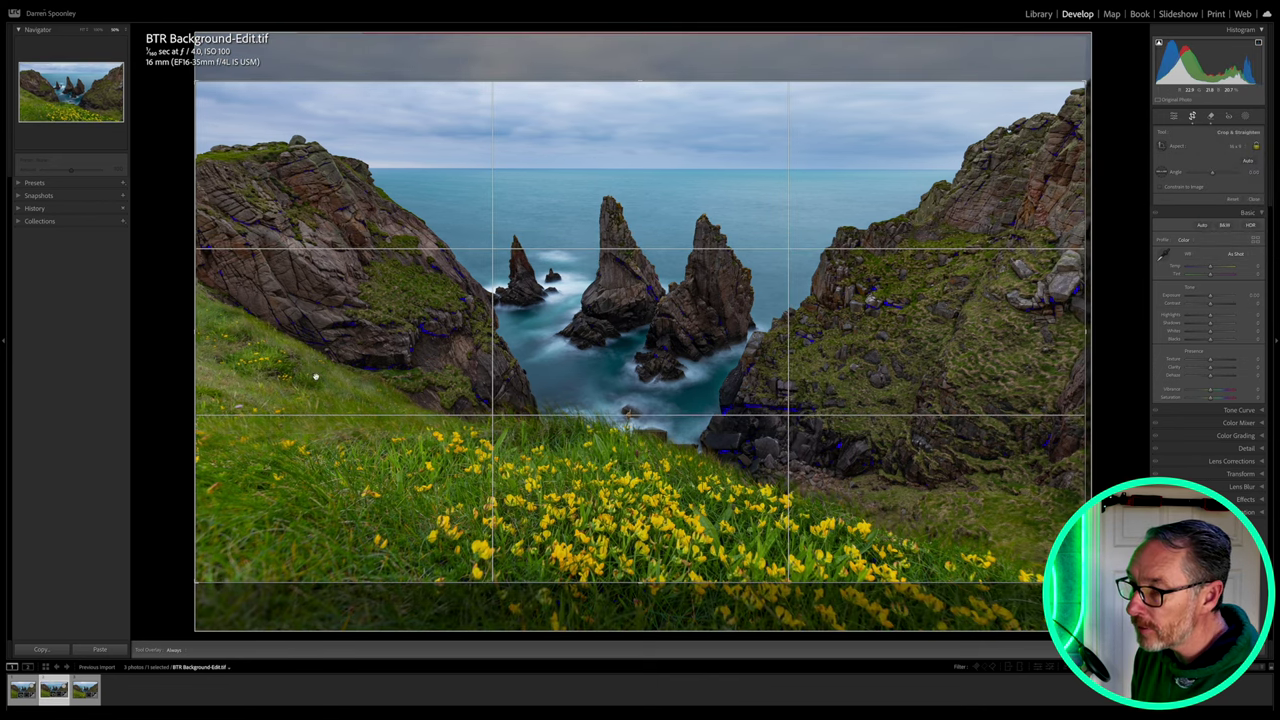
{"action": "left_click_drag", "start_coordinate": [191, 330], "coordinate": [199, 333]}
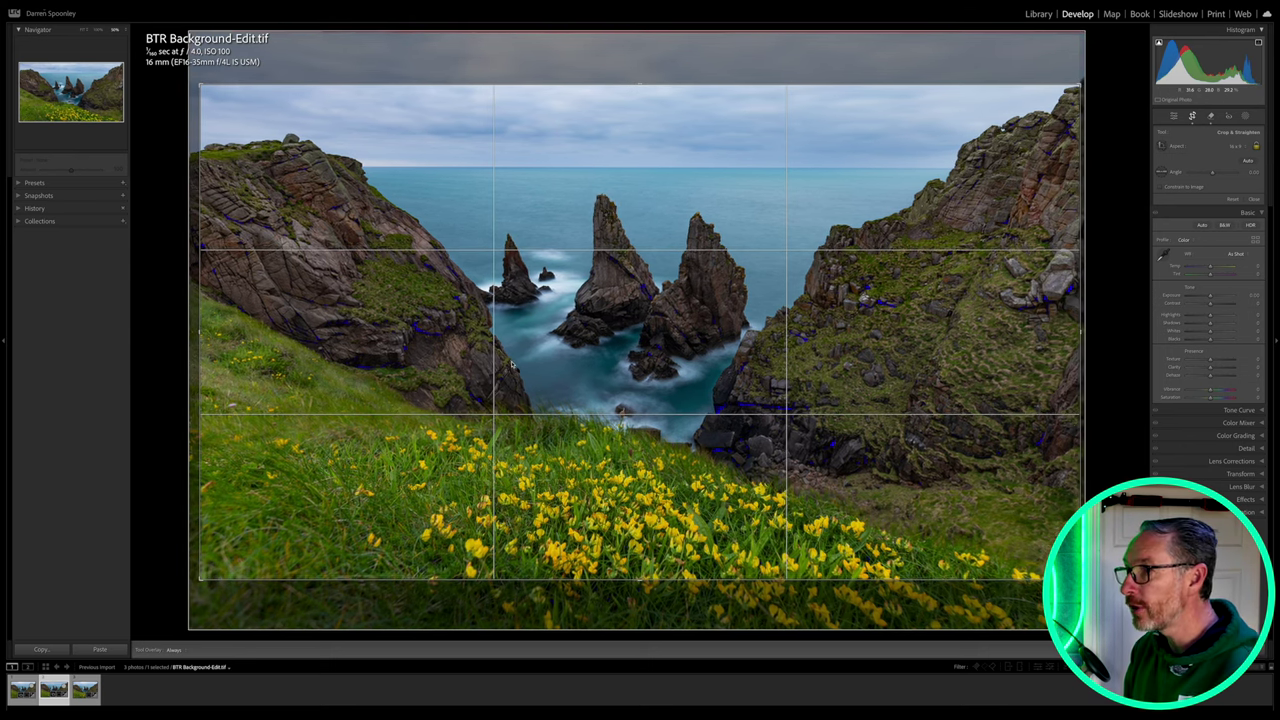
{"action": "key", "text": "Return"}
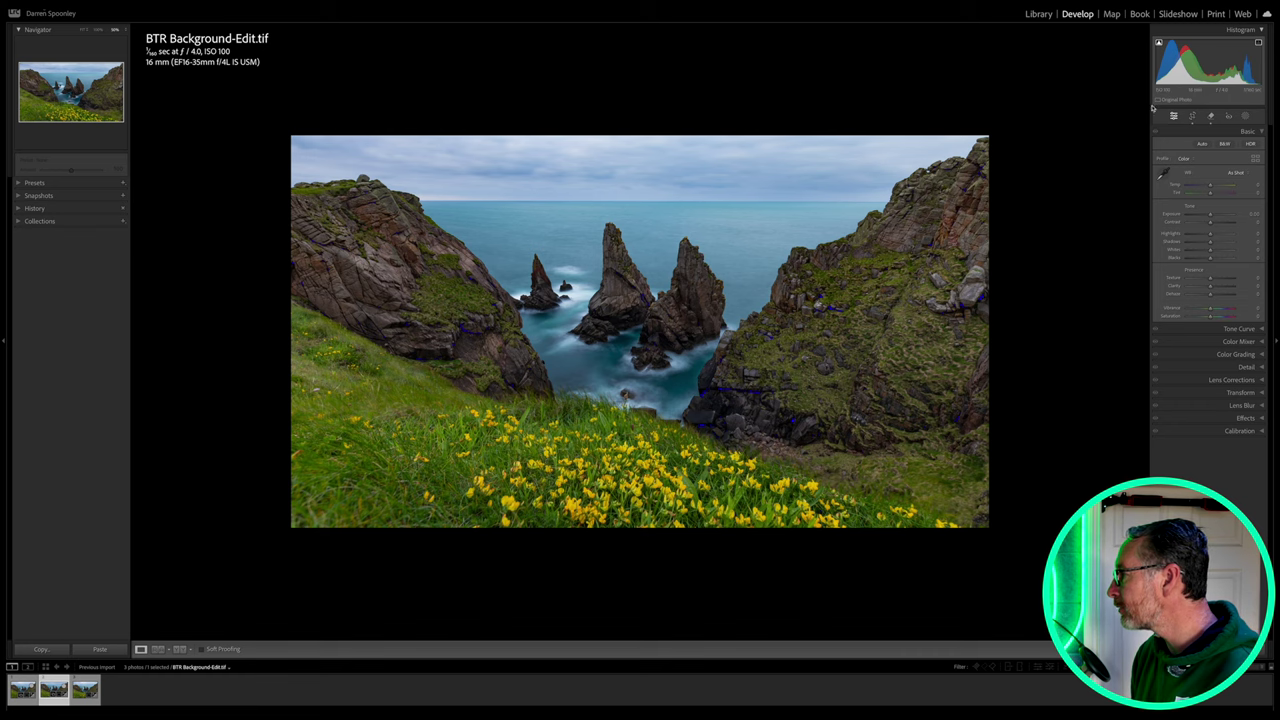
Recrop at the Original aspect ratio, trimming slightly from the left and right
{"action": "left_click", "coordinate": [1191, 117]}
{"action": "left_click", "coordinate": [1230, 146]}
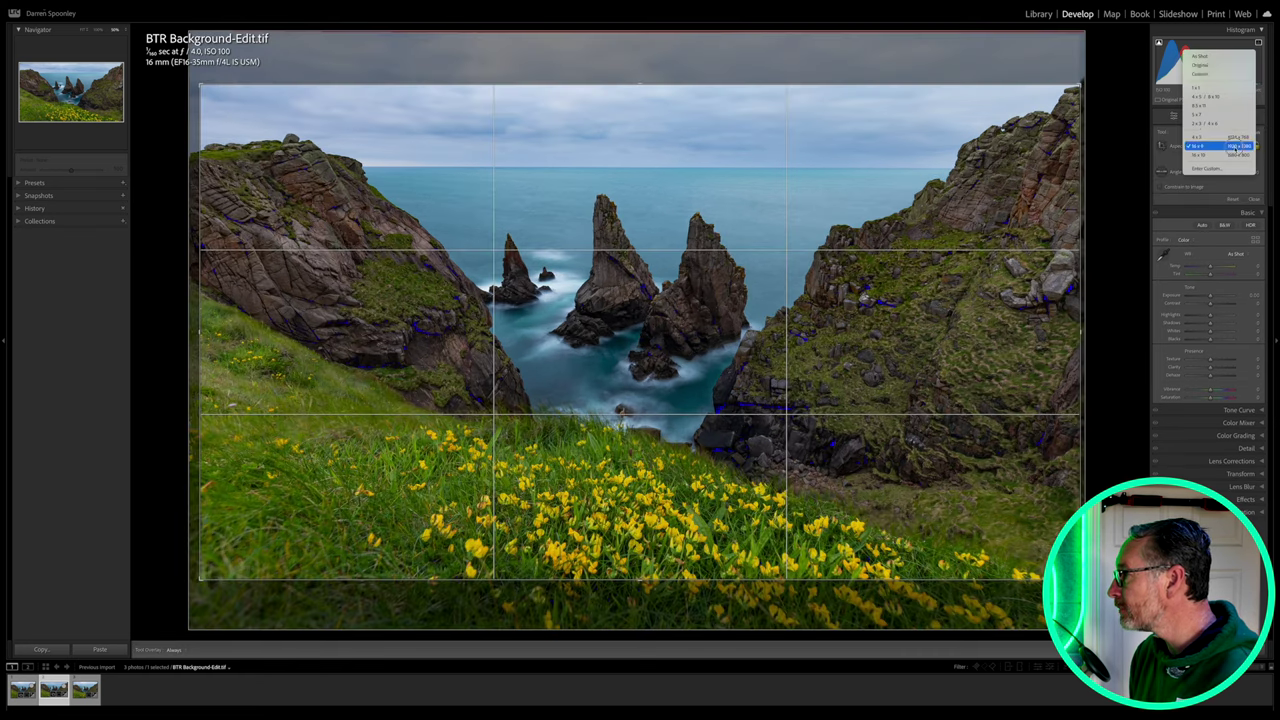
{"action": "left_click", "coordinate": [1201, 65]}
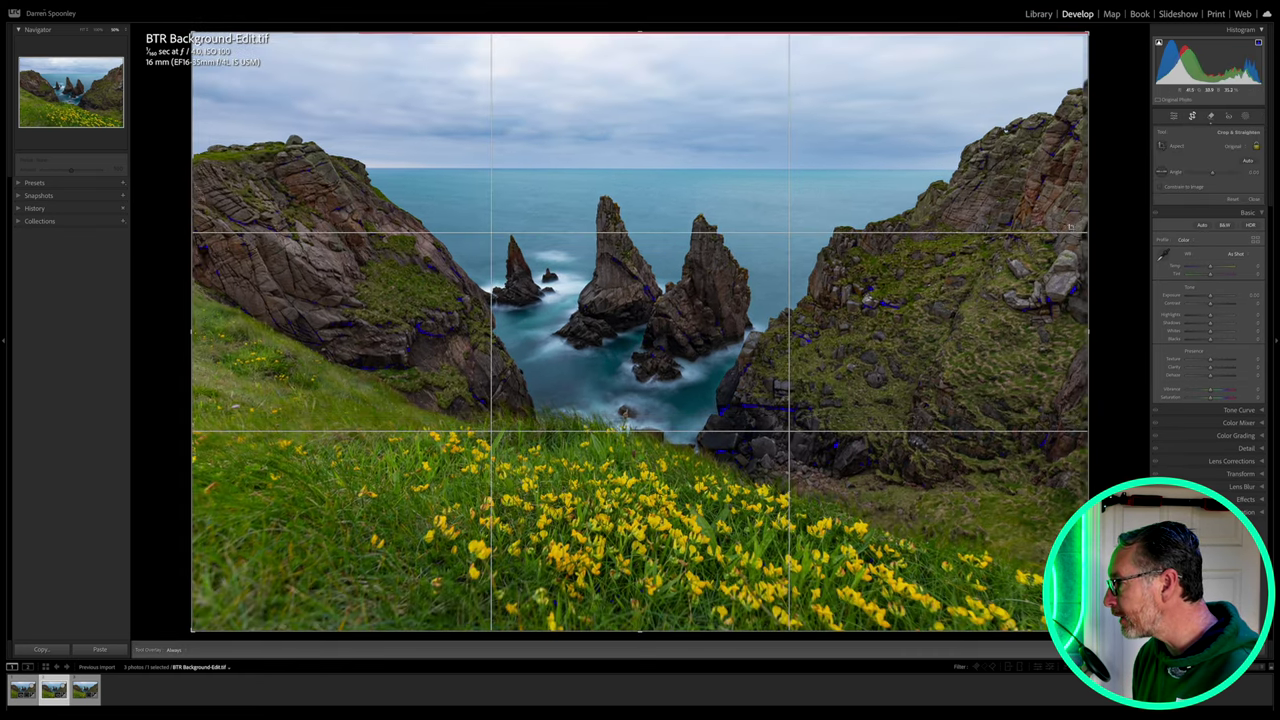
{"action": "left_click_drag", "start_coordinate": [1088, 330], "coordinate": [1080, 330]}
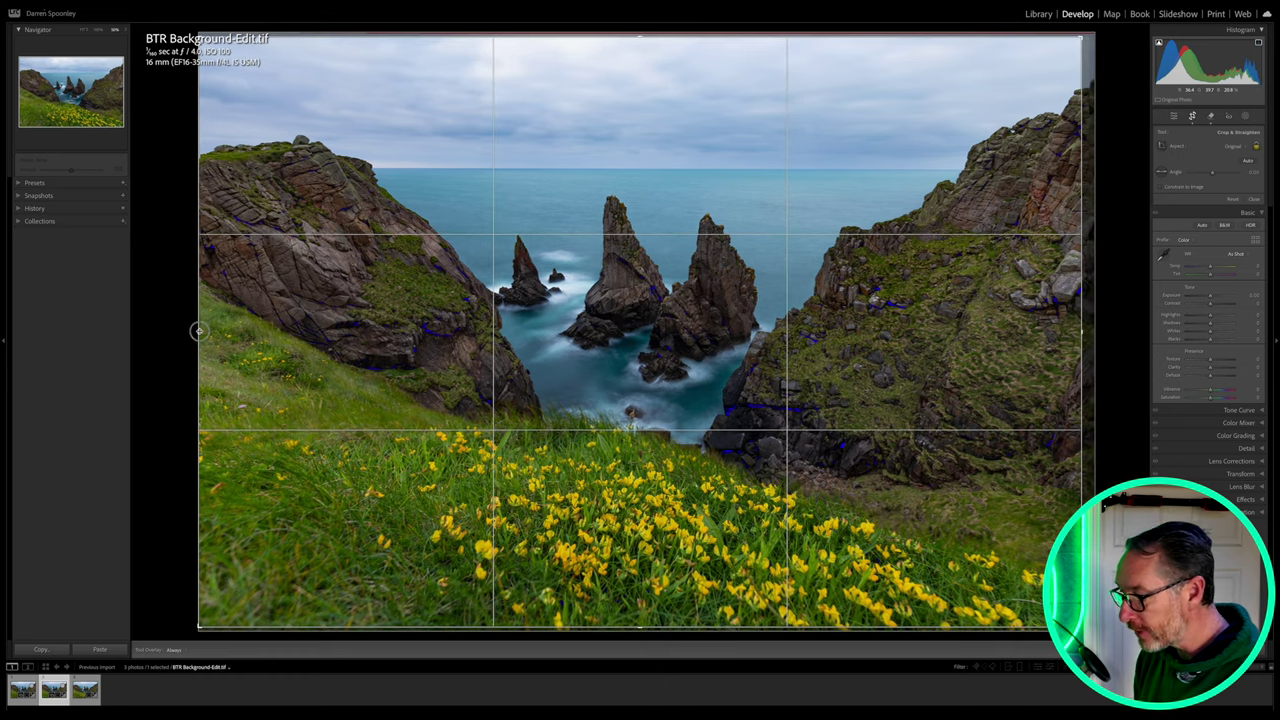
{"action": "left_click_drag", "start_coordinate": [199, 330], "coordinate": [203, 330]}
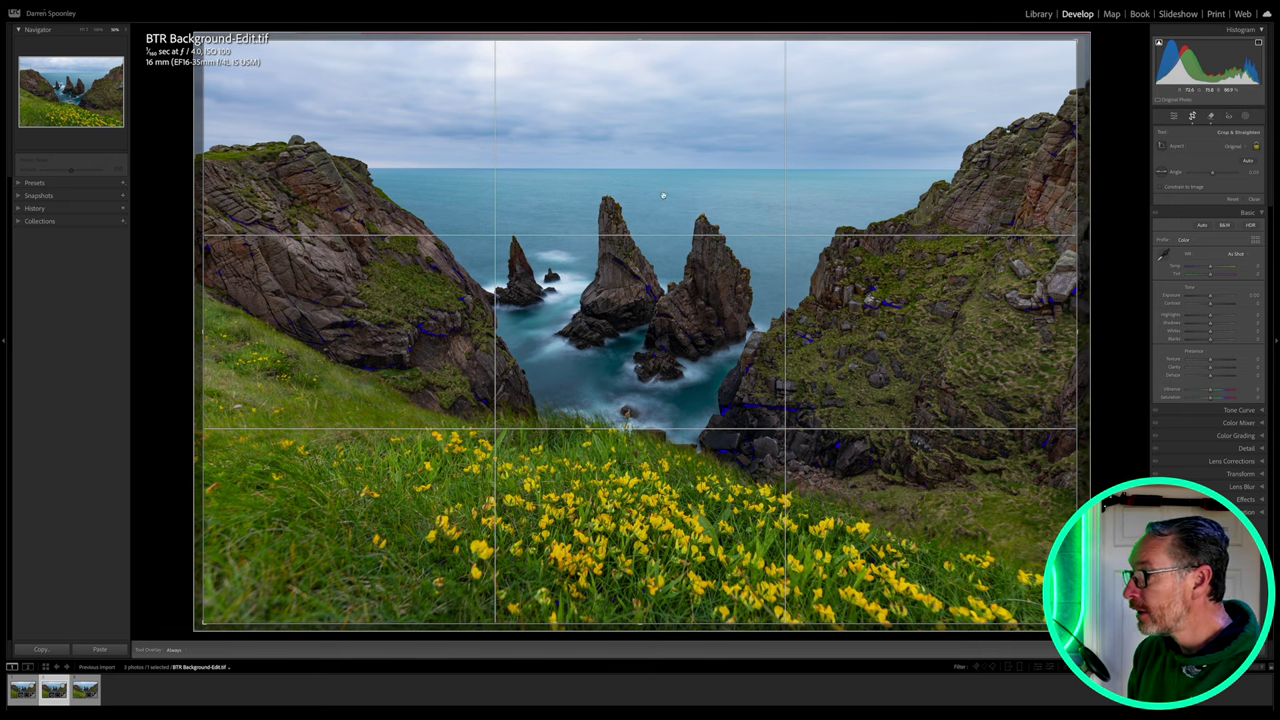
{"action": "key", "text": "r"}
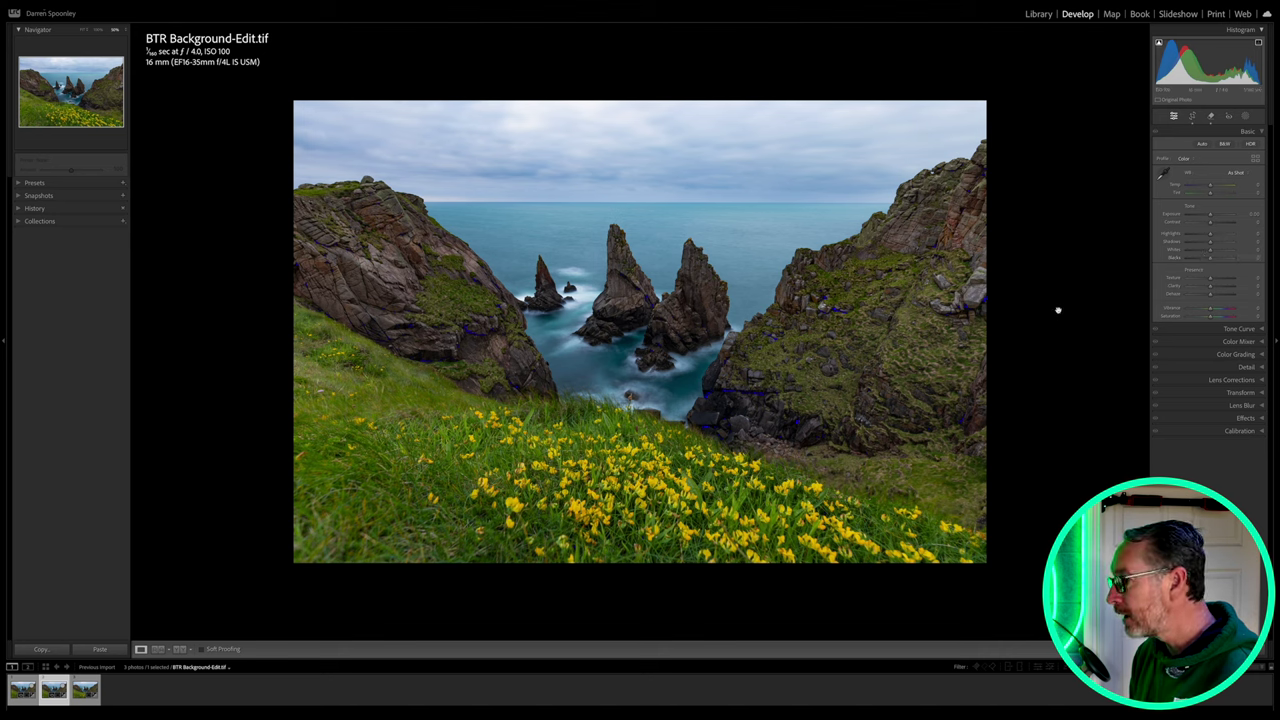
Lift the blacks, pull highlights down to about -73 to darken the sky, and expand the Detail panel
{"action": "left_click_drag", "start_coordinate": [1210, 258], "coordinate": [1213, 216]}
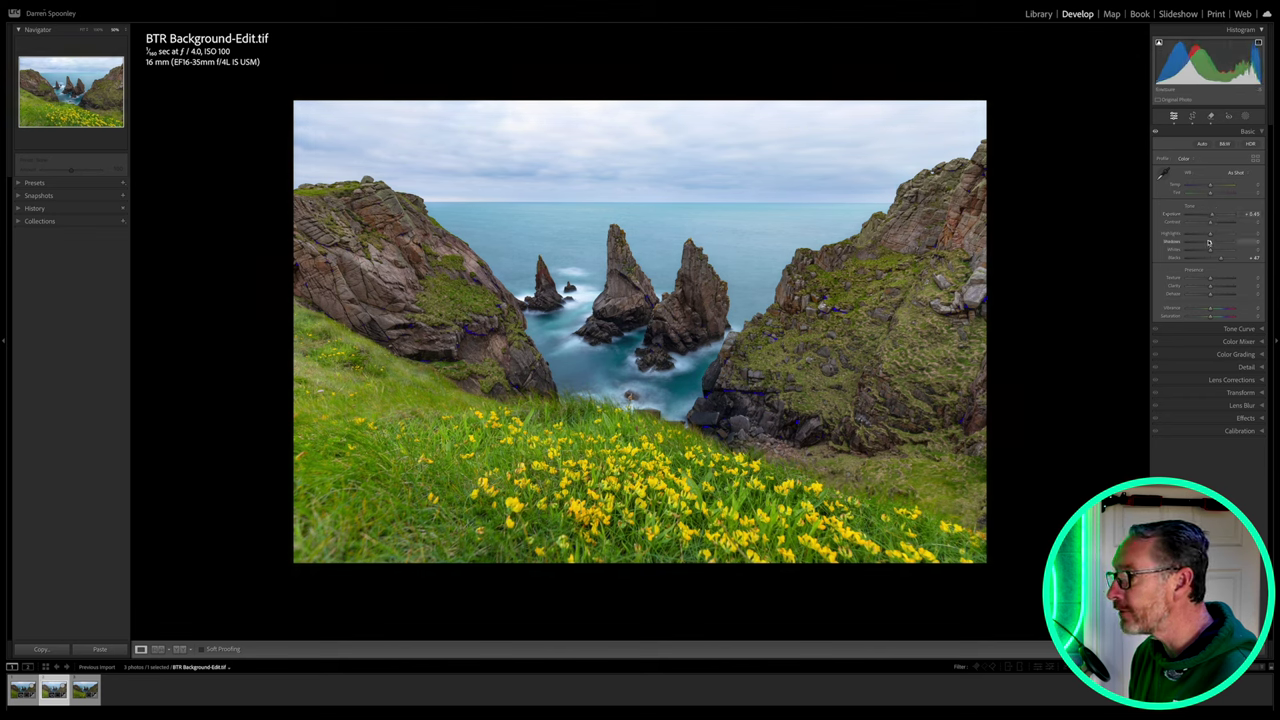
{"action": "left_click_drag", "start_coordinate": [1208, 234], "coordinate": [1190, 234]}
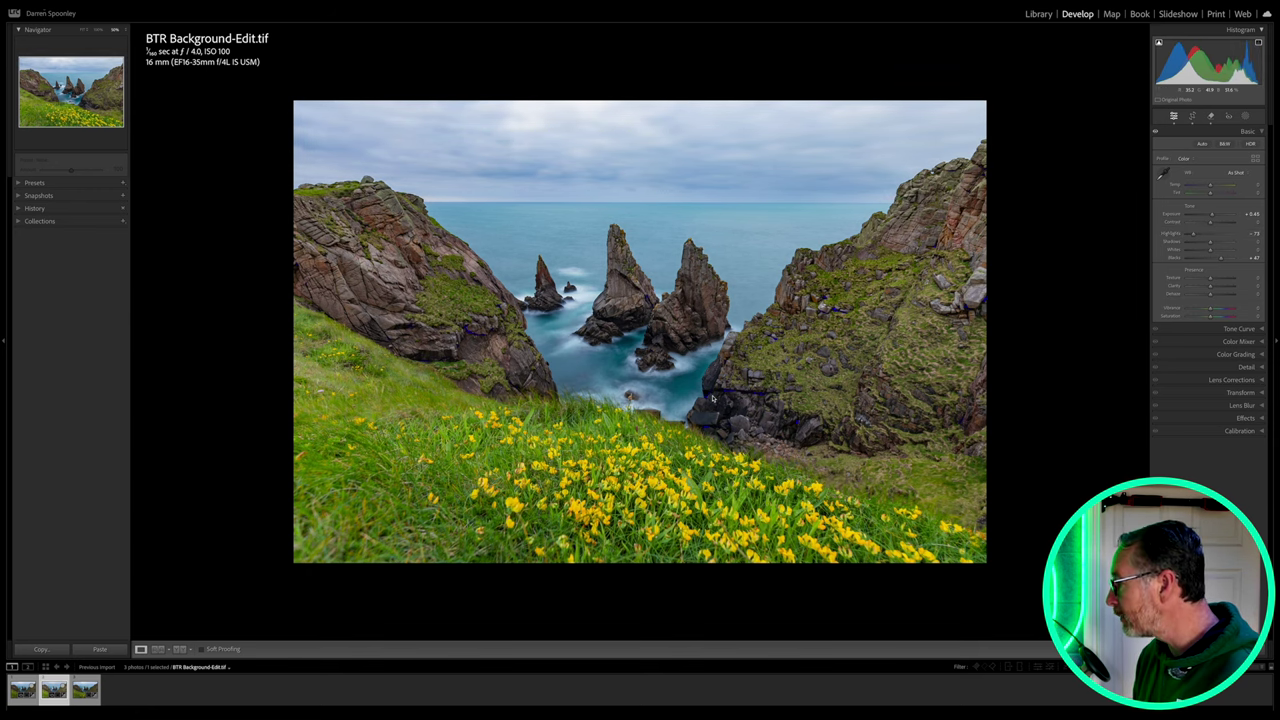
{"action": "left_click", "coordinate": [1246, 368]}
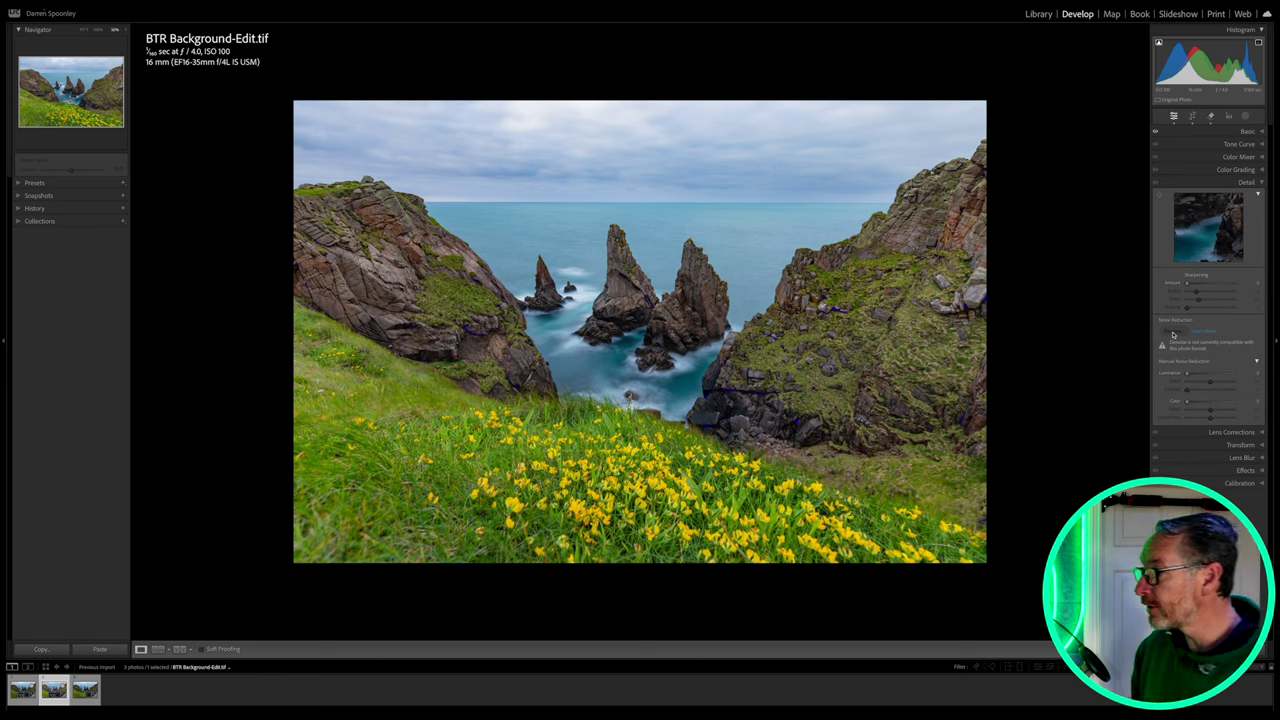
Toggle Lights Out on and off, set the Navigator to Fill, and preview the composite full screen
{"action": "key", "text": "l"}
{"action": "key", "text": "l"}
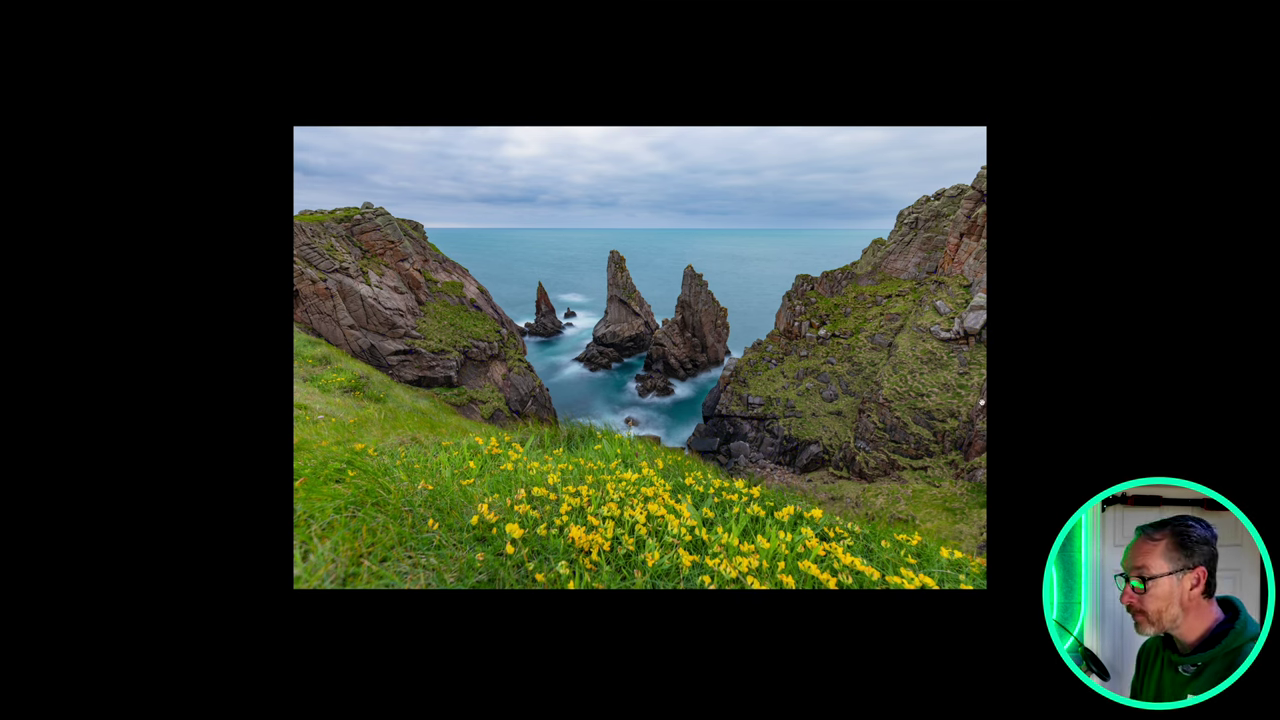
{"action": "key", "text": "l"}
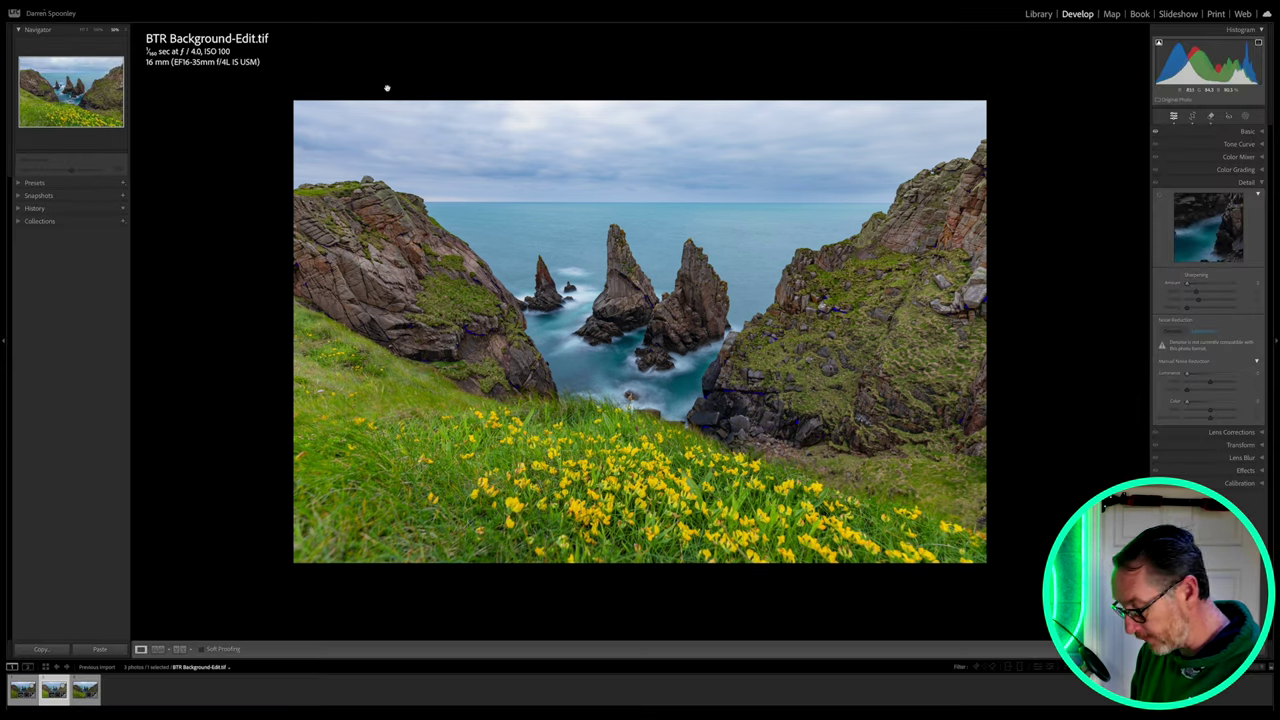
{"action": "left_click", "coordinate": [81, 30]}
{"action": "key", "text": "f"}
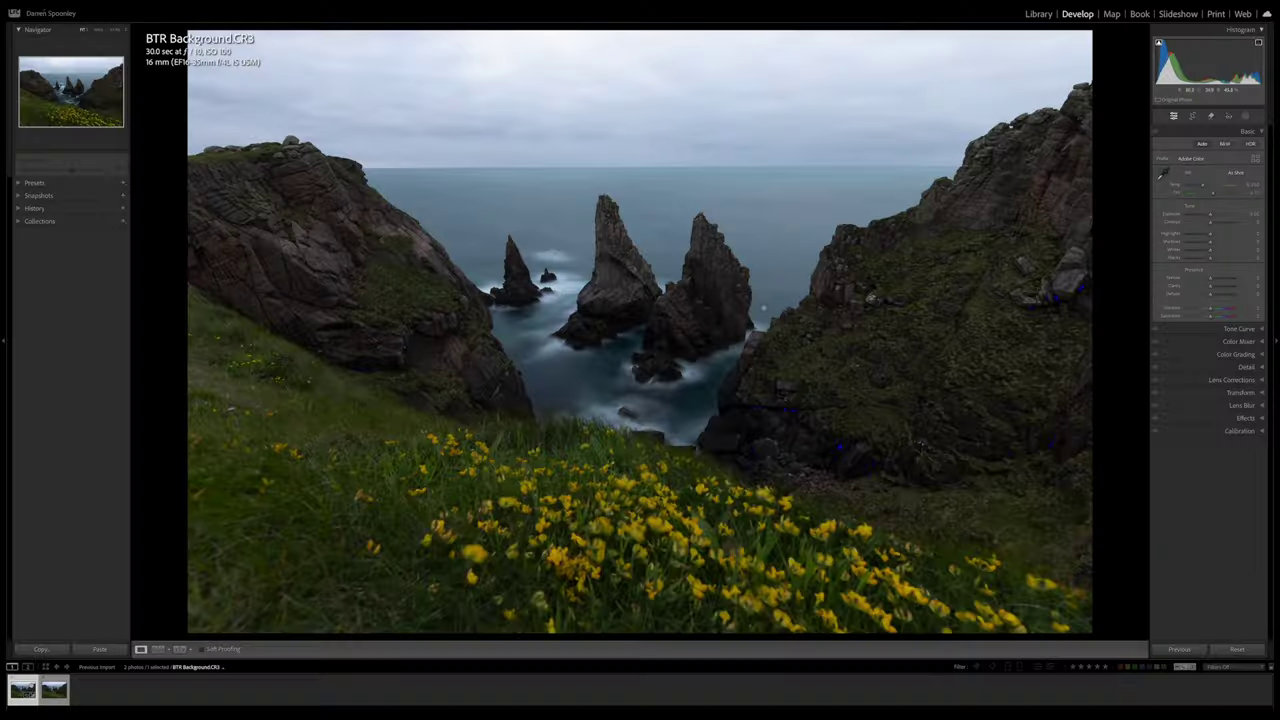
Select both raw photos, sync their settings, raise the highlights slightly, and apply auto tone
{"action": "key", "text": "Right"}
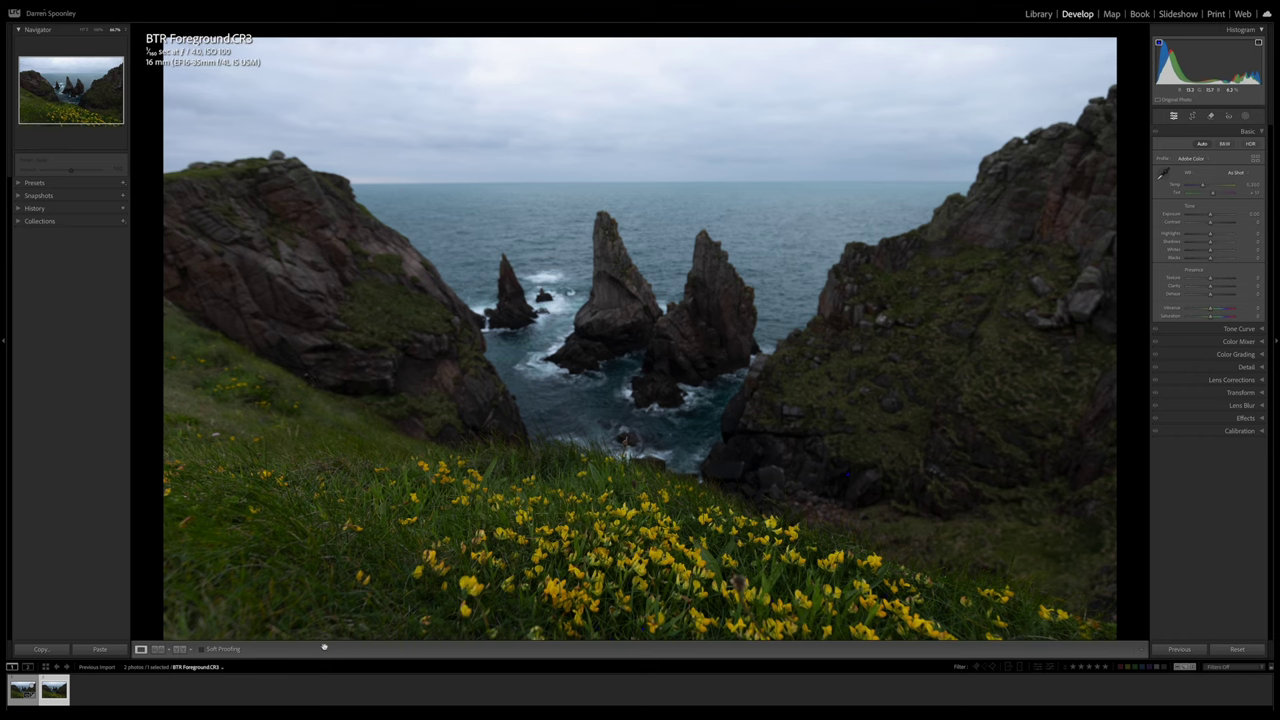
{"action": "key", "text": "shift+Left"}
{"action": "key", "text": "ctrl+alt+r"}
{"action": "left_click_drag", "start_coordinate": [1210, 233], "coordinate": [1221, 233]}
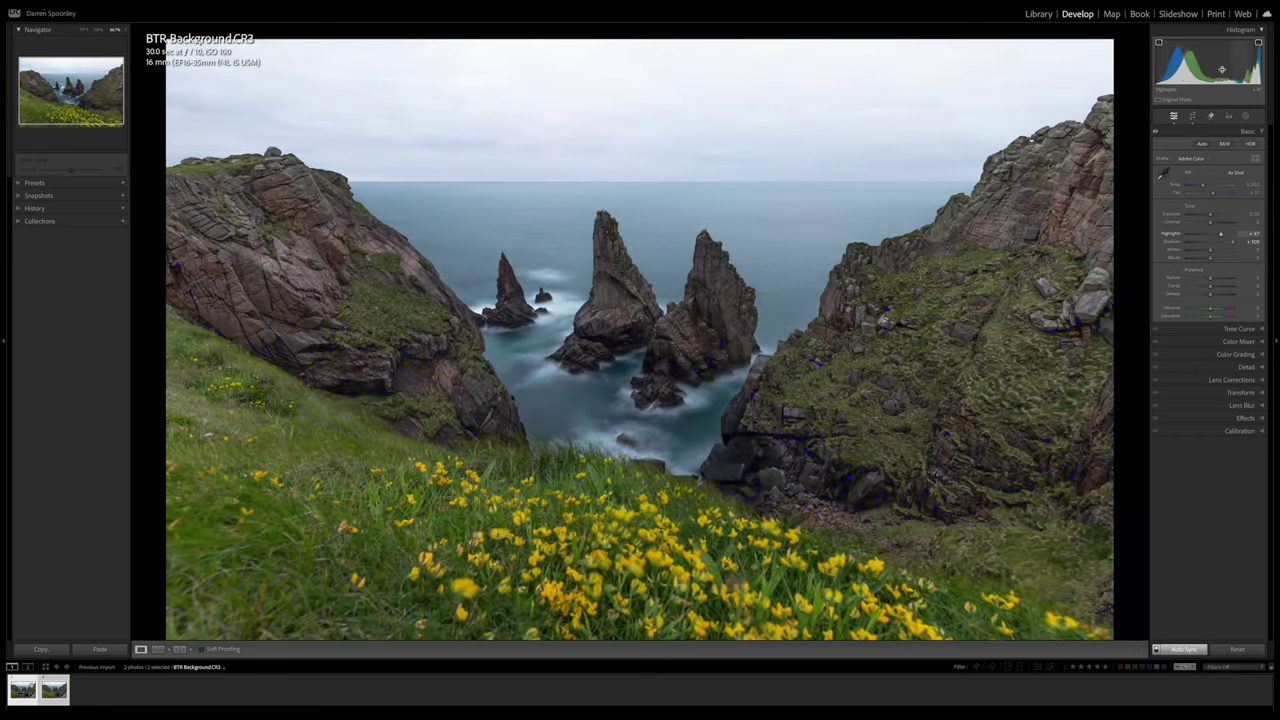
{"action": "key", "text": "j"}
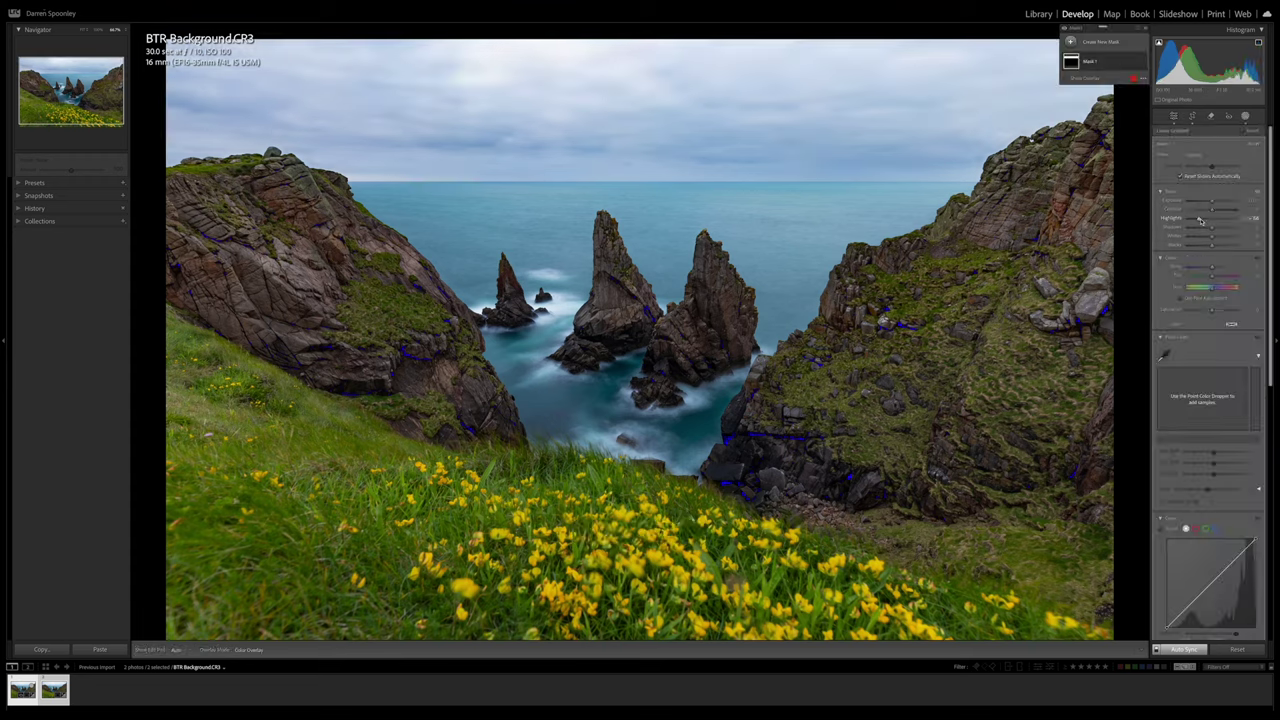
Open both raws as auto-aligned Photoshop layers, then return to the edited TIFF composite
{"action": "key", "text": "Right"}
{"action": "right_click", "coordinate": [22, 688]}
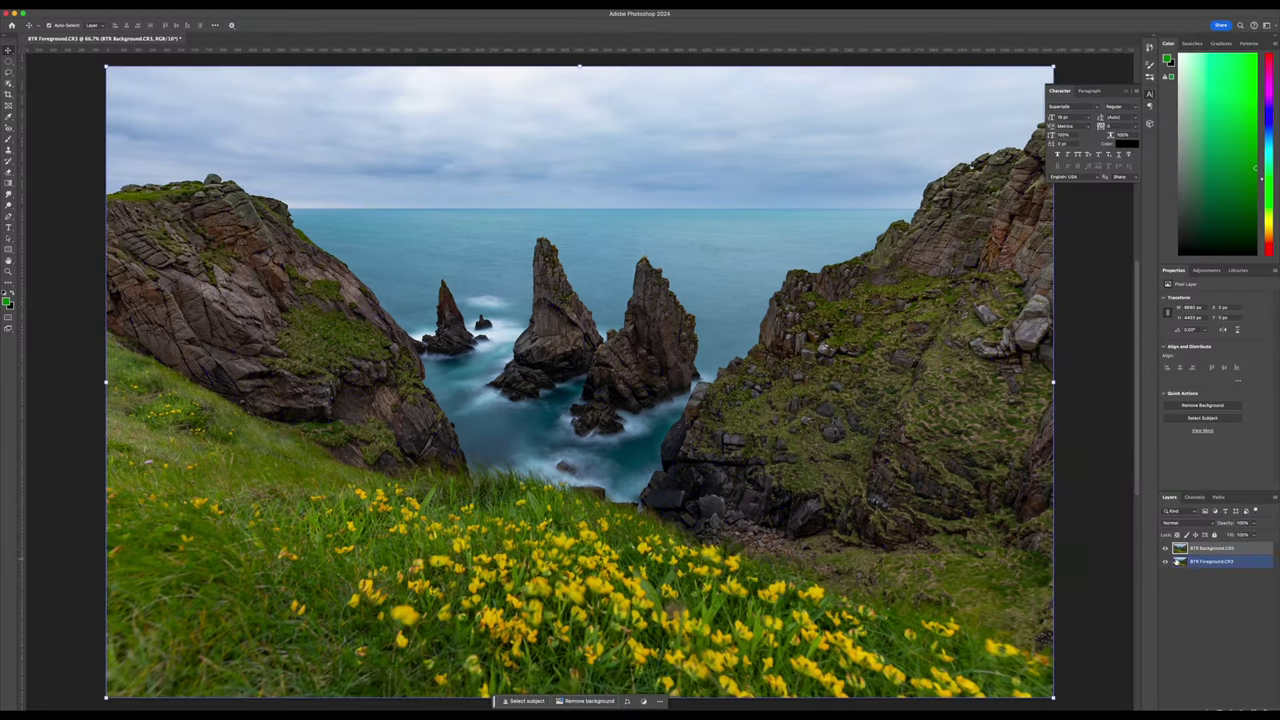
{"action": "left_click", "coordinate": [559, 157]}
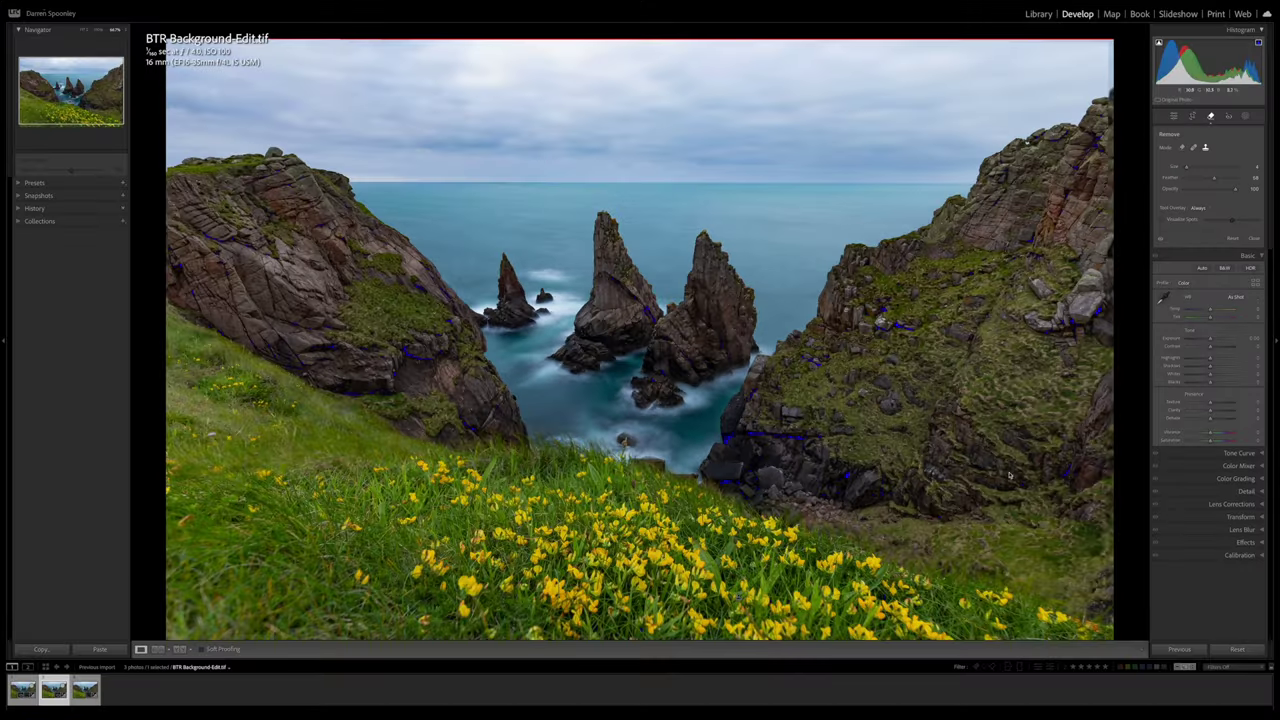
{"action": "left_click", "coordinate": [793, 232]}
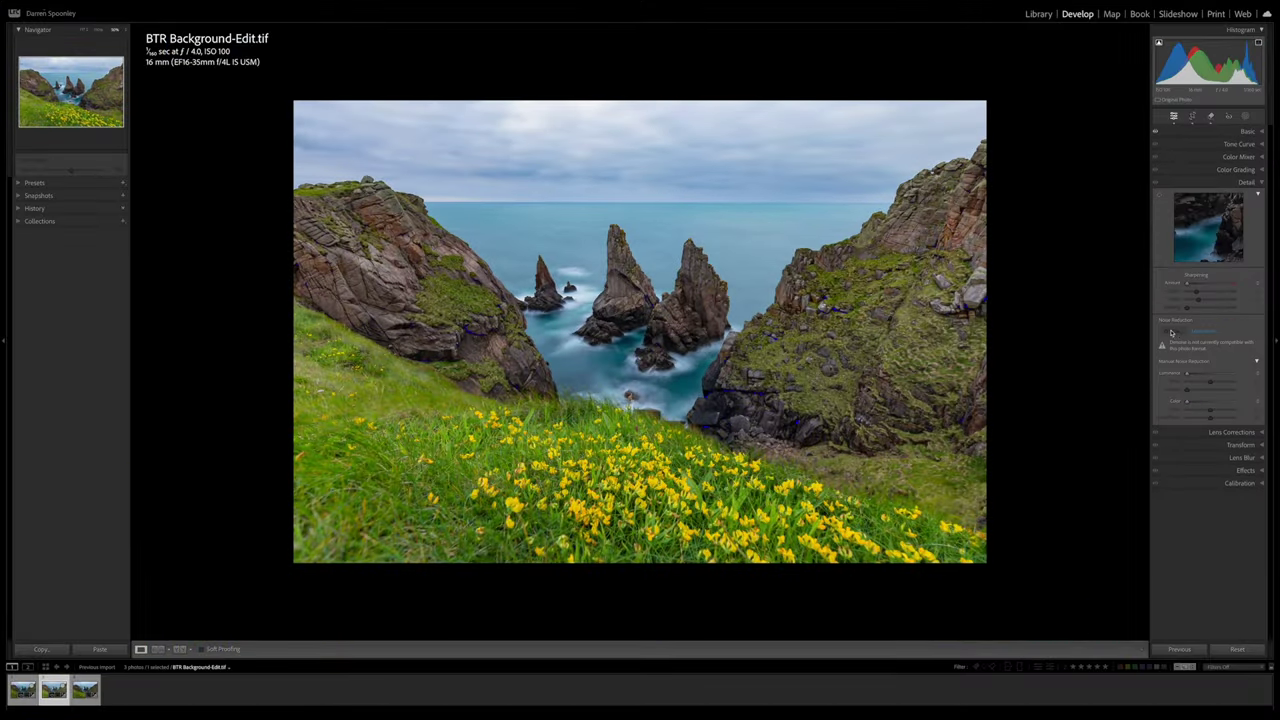